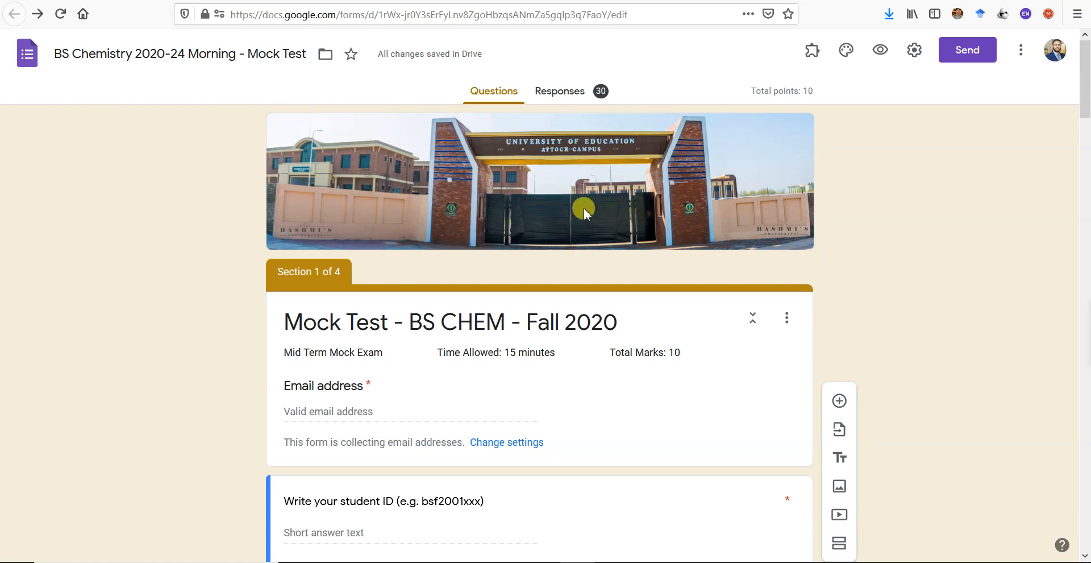
# Step: Switch to the Google Classroom post holding the mock test link, and return to the form editor
pyautogui.click(298, 2)
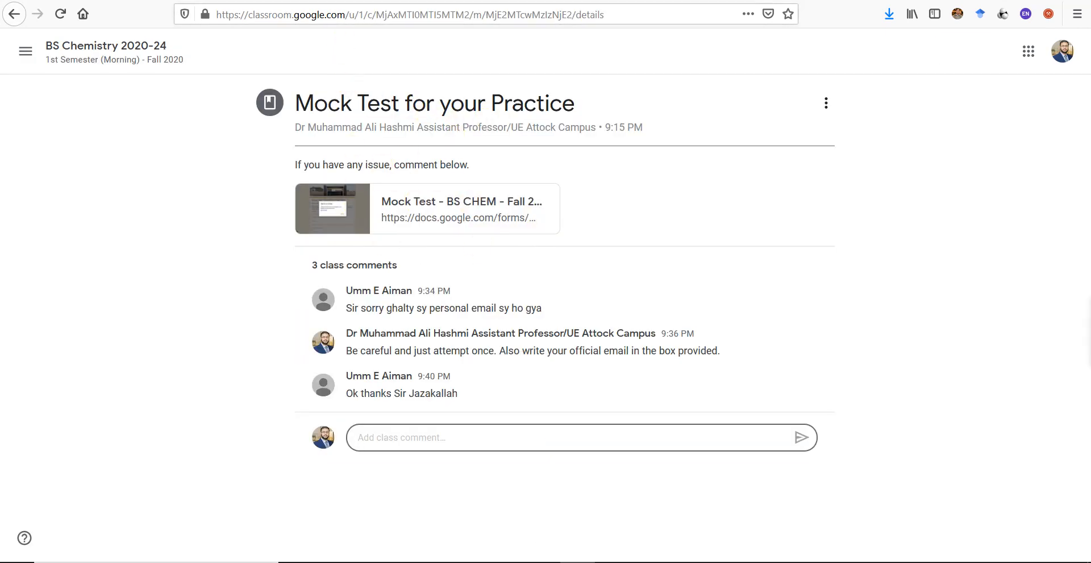
pyautogui.click(159, 1)
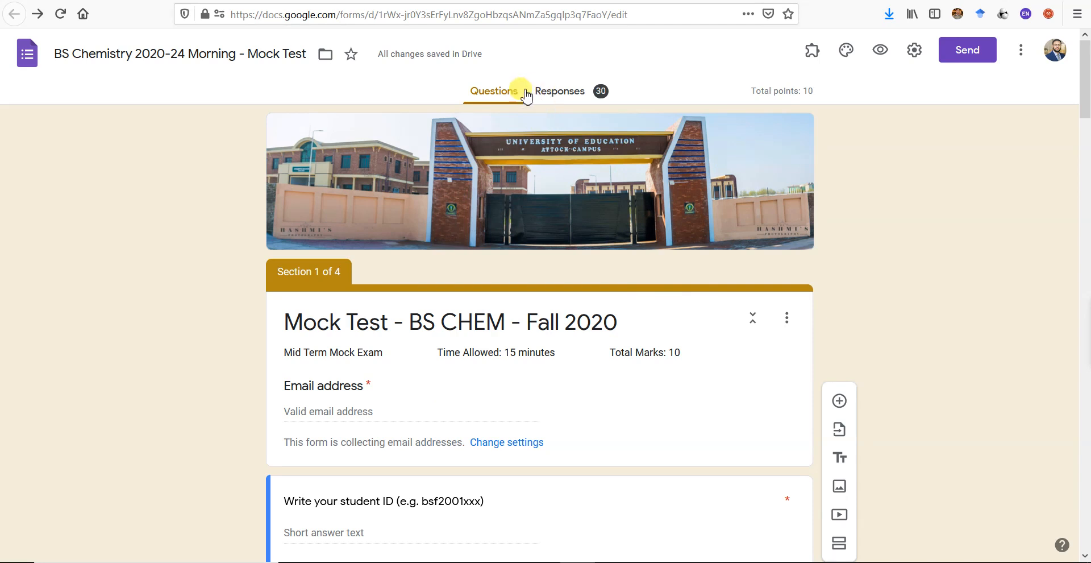
pyautogui.click(585, 98)
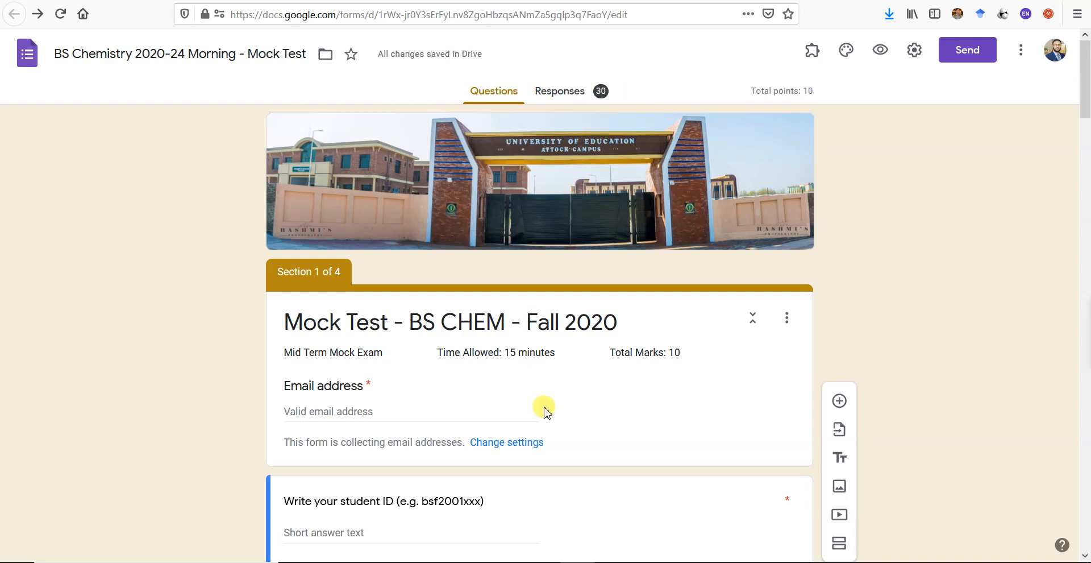
# Step: Look through the form's opening section and the start of Section 2 with its first chemistry question
pyautogui.scroll(-3, 545, 409)
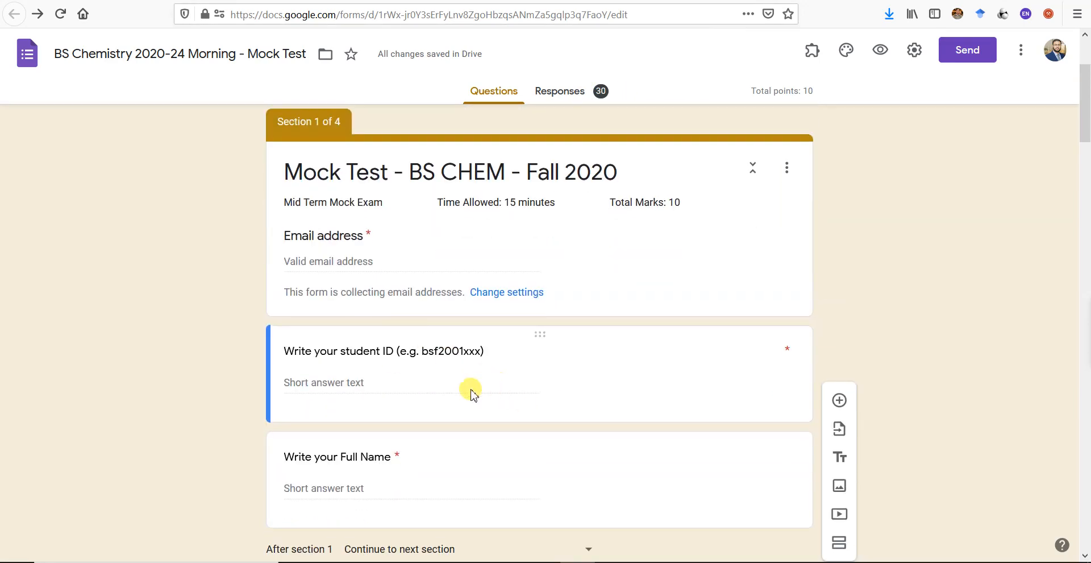
pyautogui.scroll(-7, 471, 392)
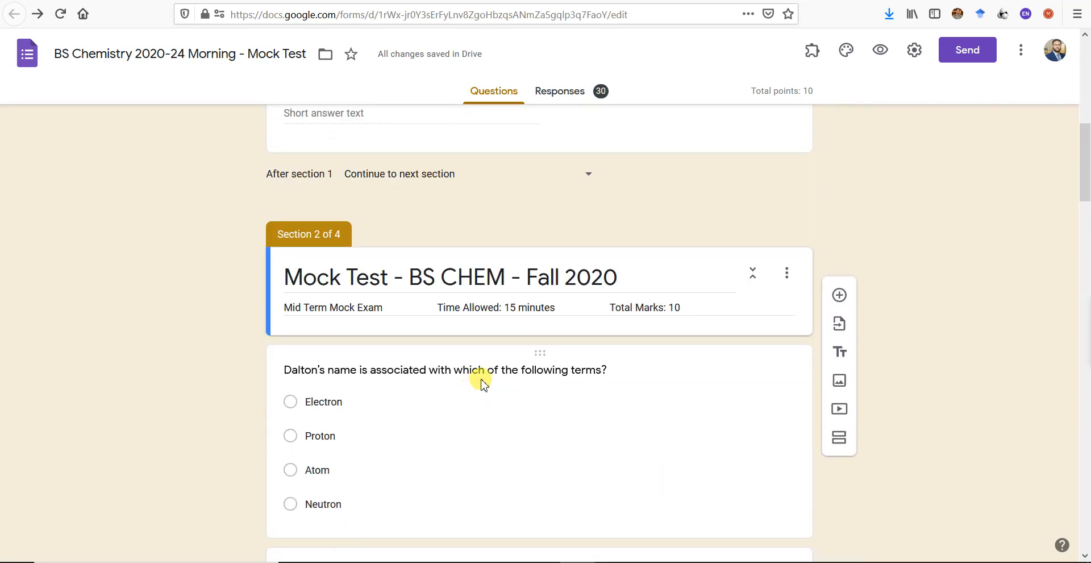
pyautogui.scroll(3, 486, 383)
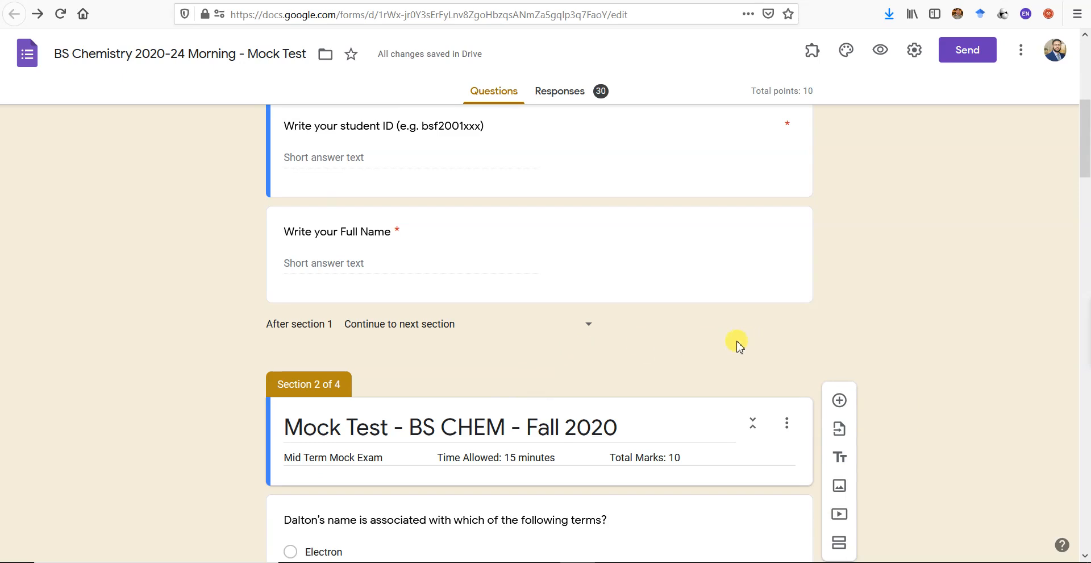
pyautogui.scroll(7, 721, 347)
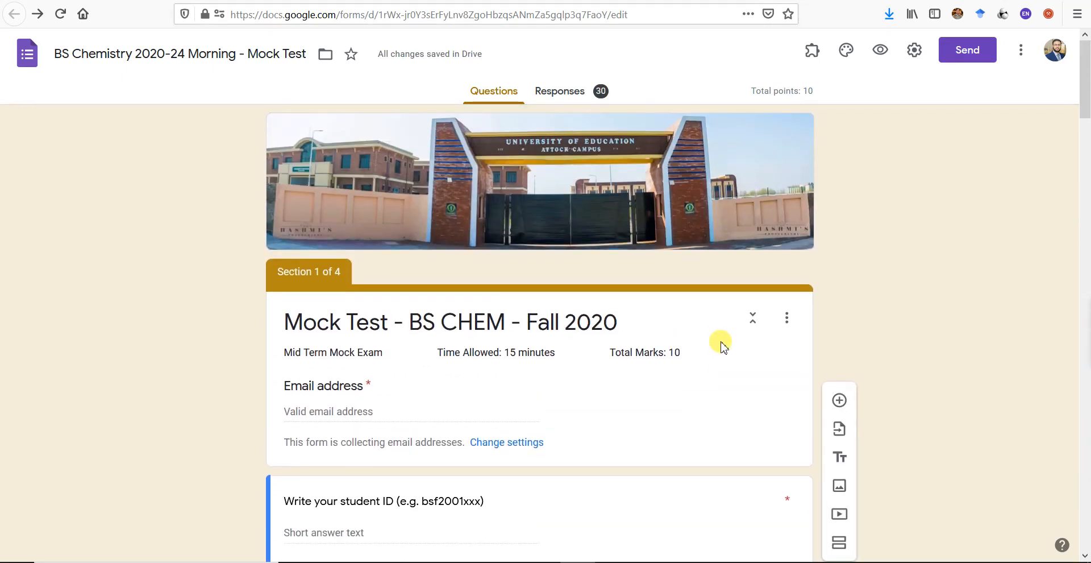
# Step: Open the summary of the form's responses and examine the insights and the list of scores
pyautogui.click(569, 94)
pyautogui.click(363, 222)
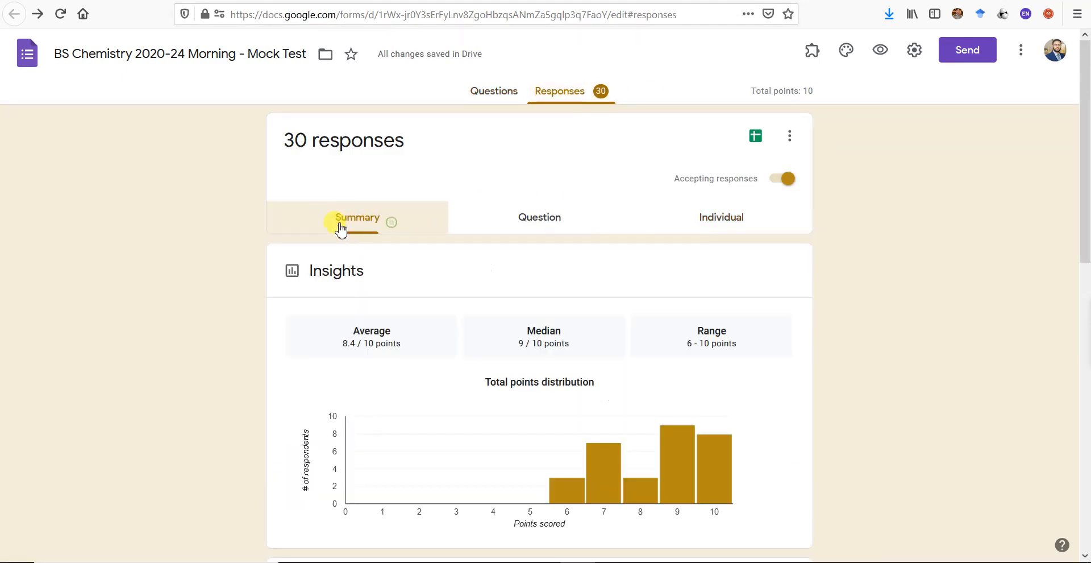
pyautogui.scroll(-3, 548, 256)
pyautogui.scroll(-7, 465, 236)
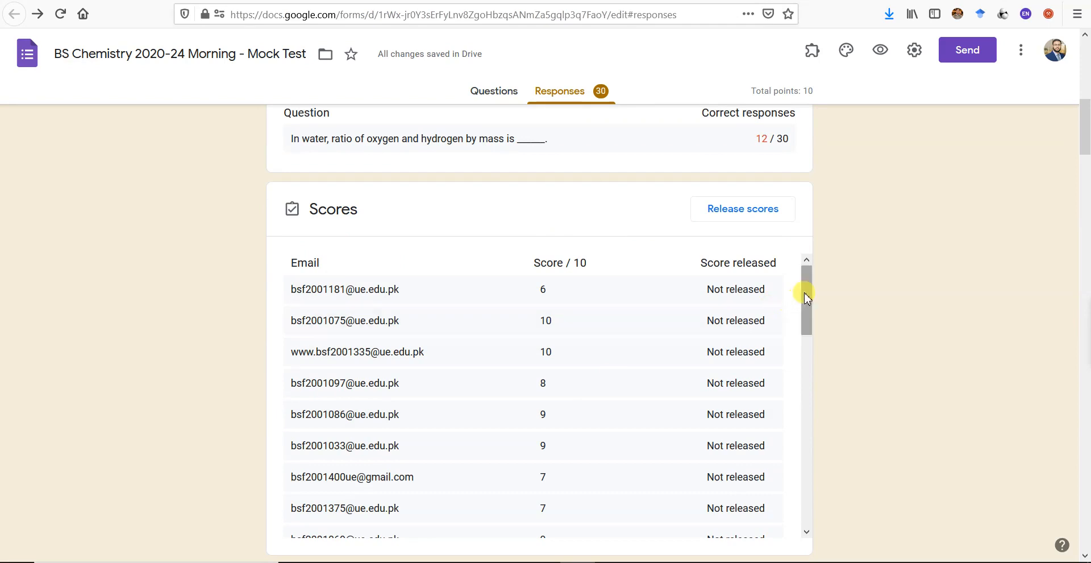
pyautogui.moveTo(804, 292); pyautogui.dragTo(869, 275)
# Step: Look through the summary's submitted student IDs, full names and per-question answer charts
pyautogui.scroll(-6, 909, 295)
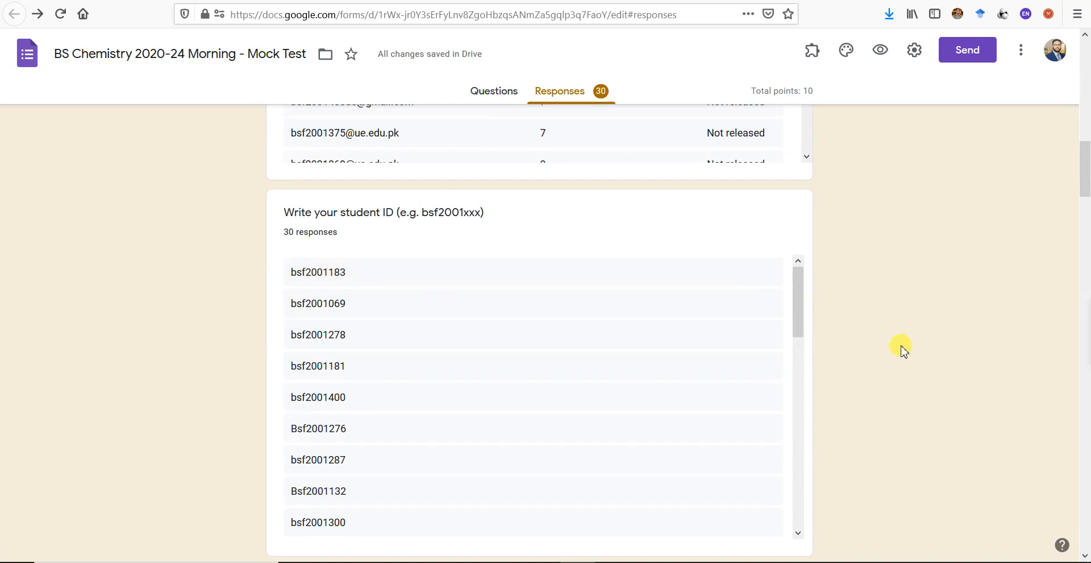
pyautogui.scroll(-7, 902, 349)
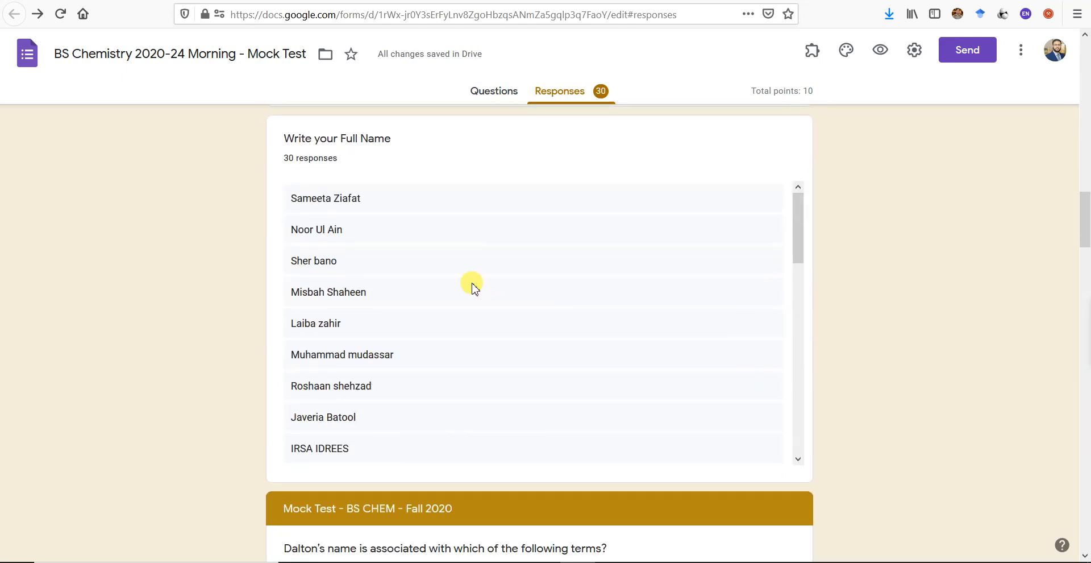
pyautogui.scroll(-5, 483, 293)
pyautogui.scroll(-3, 641, 326)
pyautogui.scroll(-6, 848, 319)
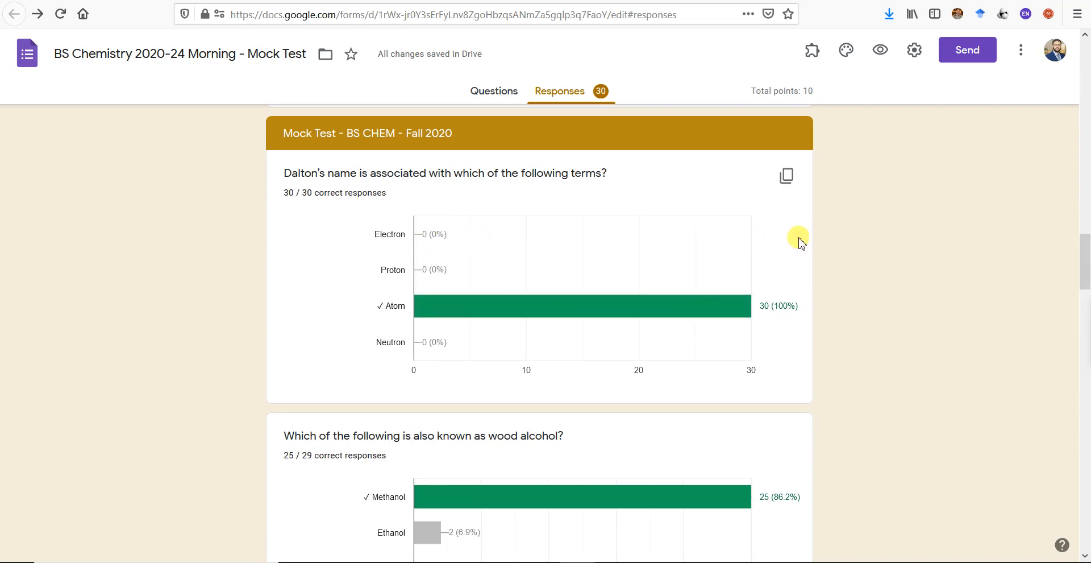
pyautogui.scroll(-3, 1081, 307)
pyautogui.moveTo(1081, 307); pyautogui.dragTo(1036, 55)
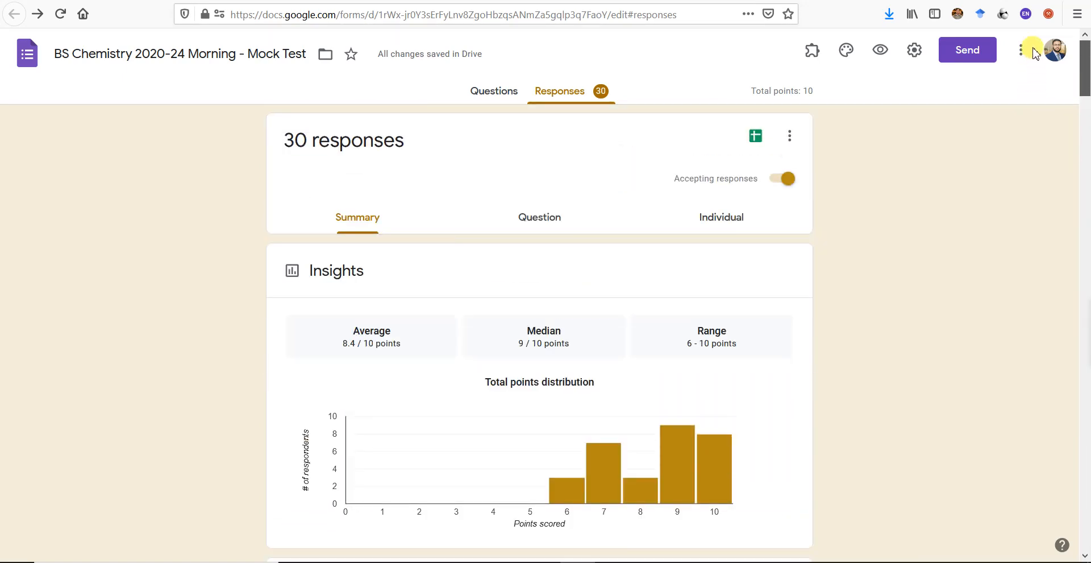
# Step: View the responses by question and examine the graded answers to "Which among the following happens in an oxidation reaction?"
pyautogui.click(550, 220)
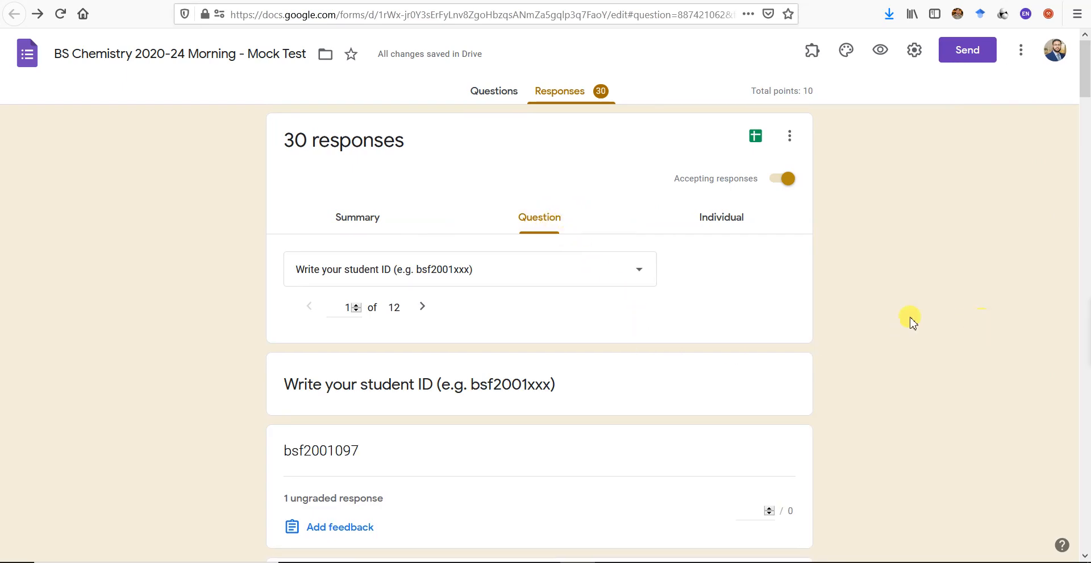
pyautogui.scroll(-2, 531, 284)
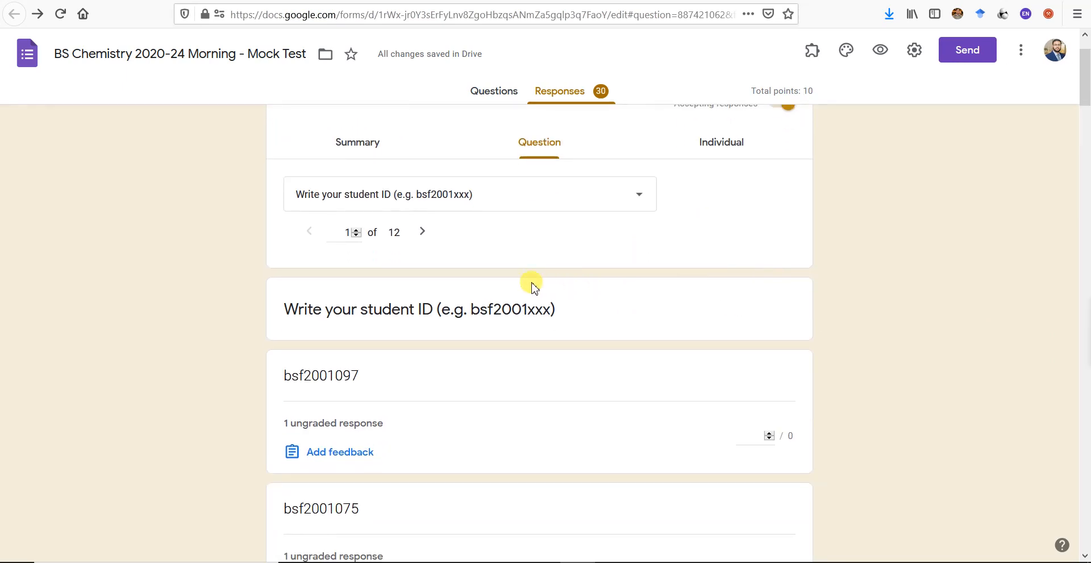
pyautogui.click(469, 196)
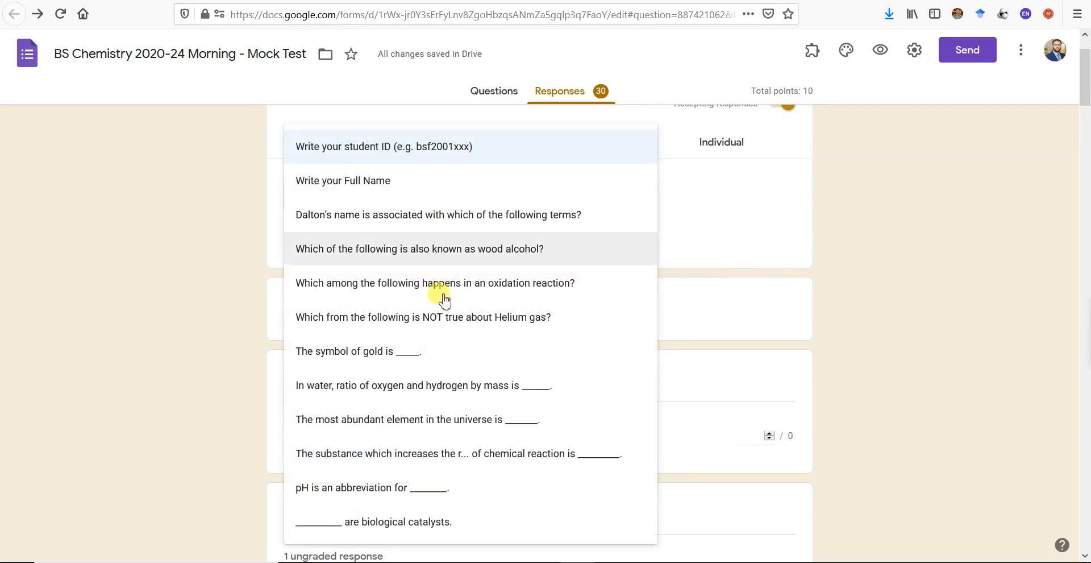
pyautogui.click(367, 284)
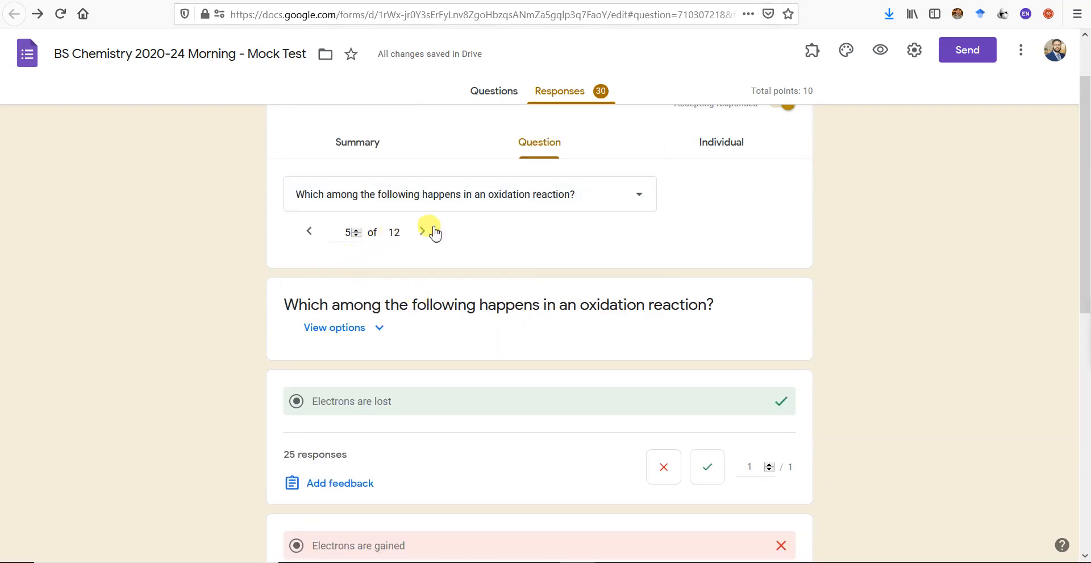
pyautogui.scroll(-4, 946, 253)
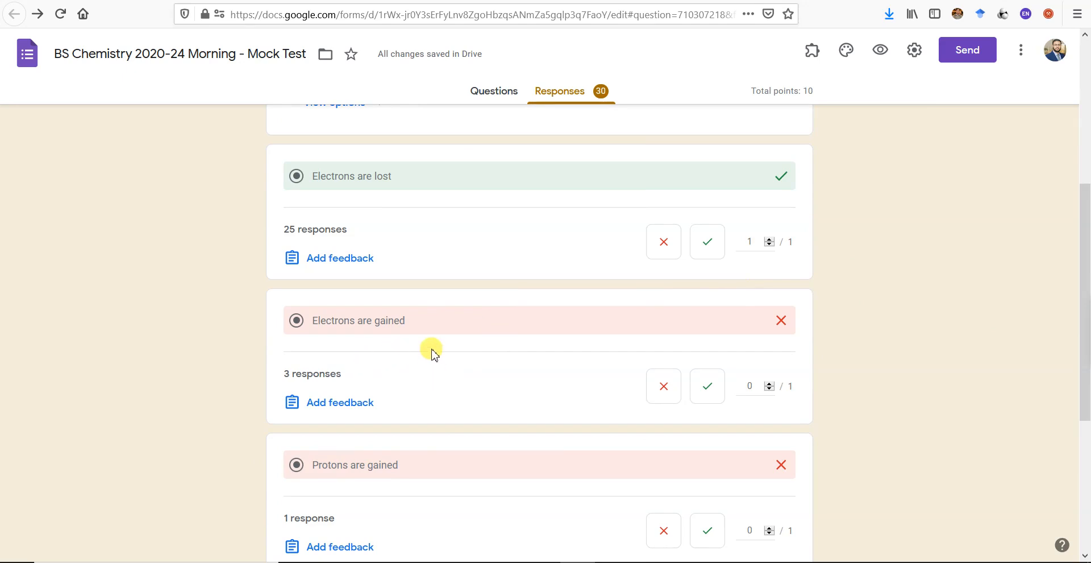
pyautogui.scroll(-3, 721, 360)
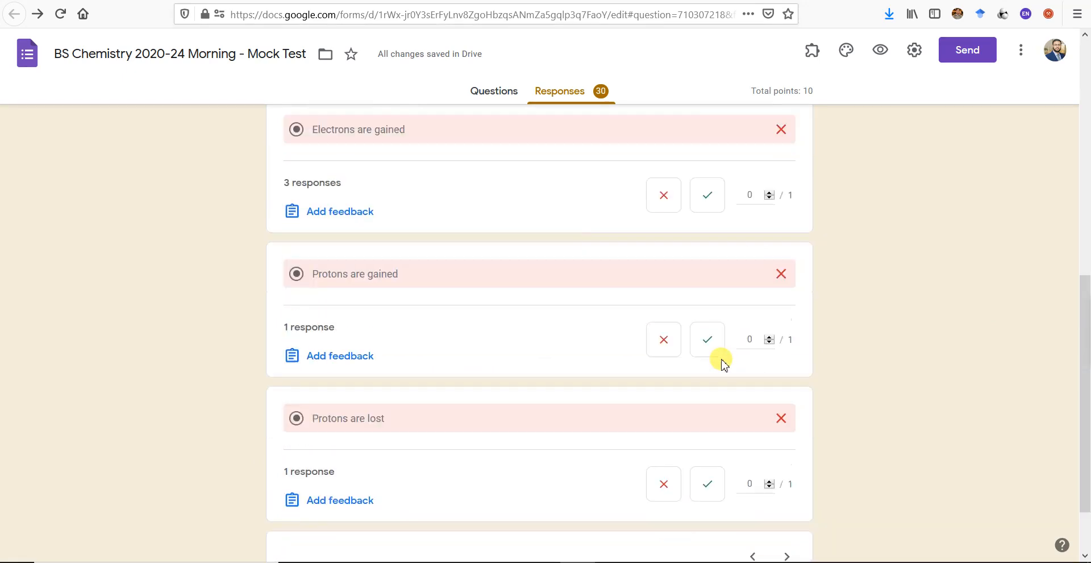
pyautogui.scroll(9, 720, 353)
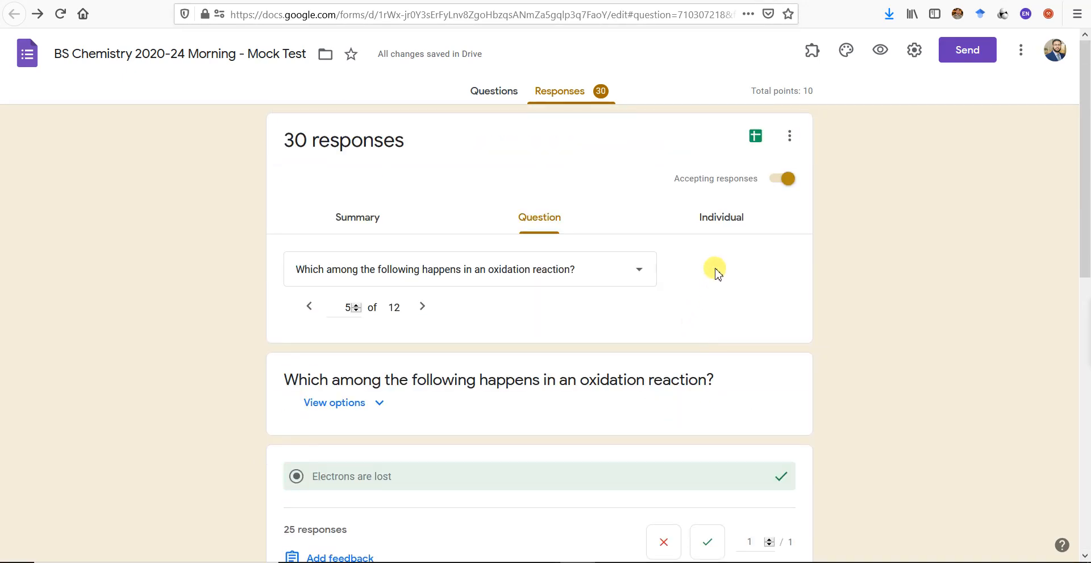
# Step: View the responses individually, select the first respondent in the list and highlight their total score
pyautogui.click(720, 219)
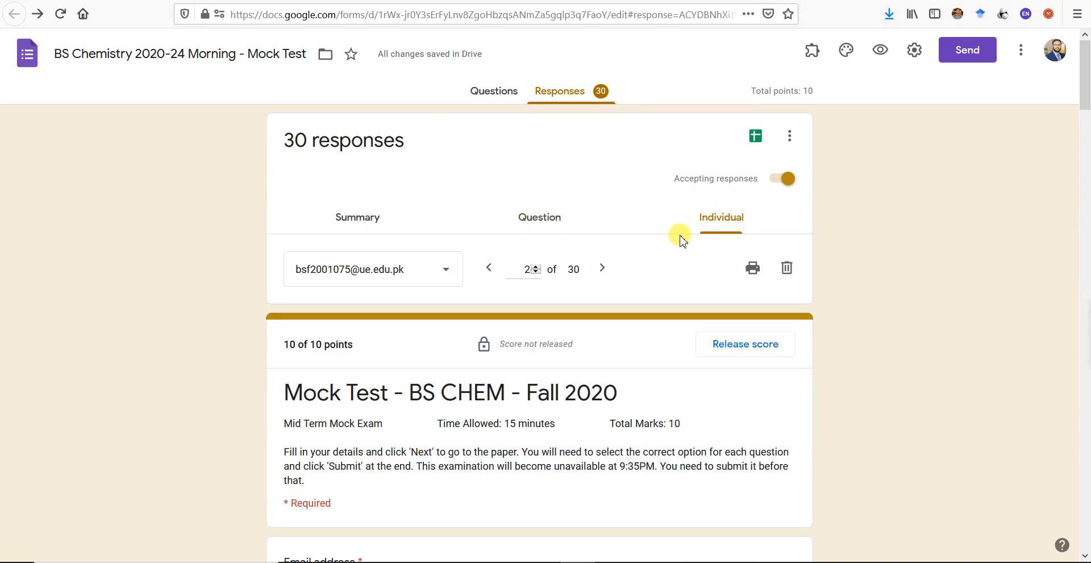
pyautogui.click(449, 265)
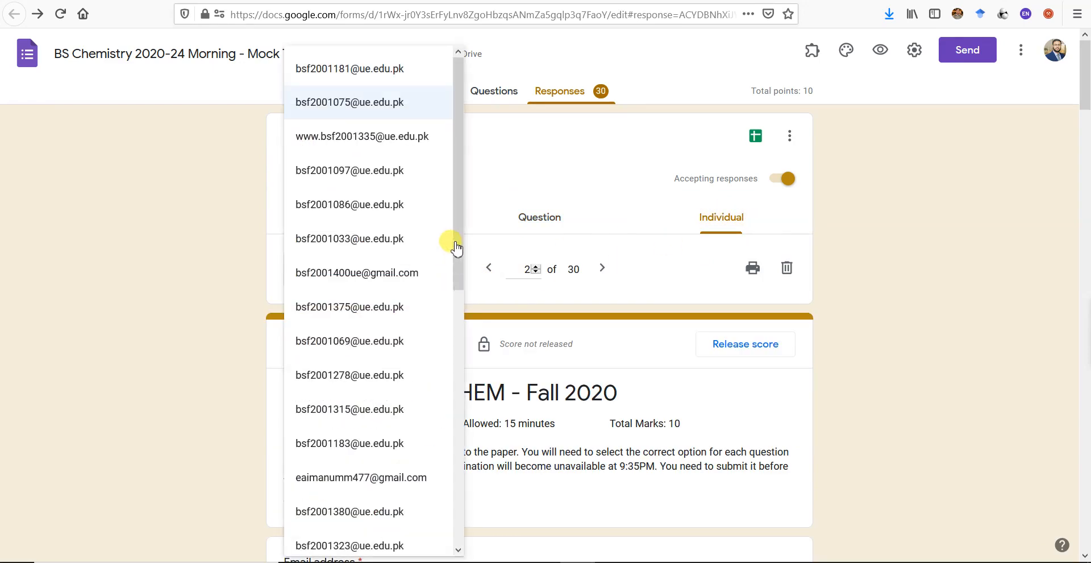
pyautogui.click(370, 69)
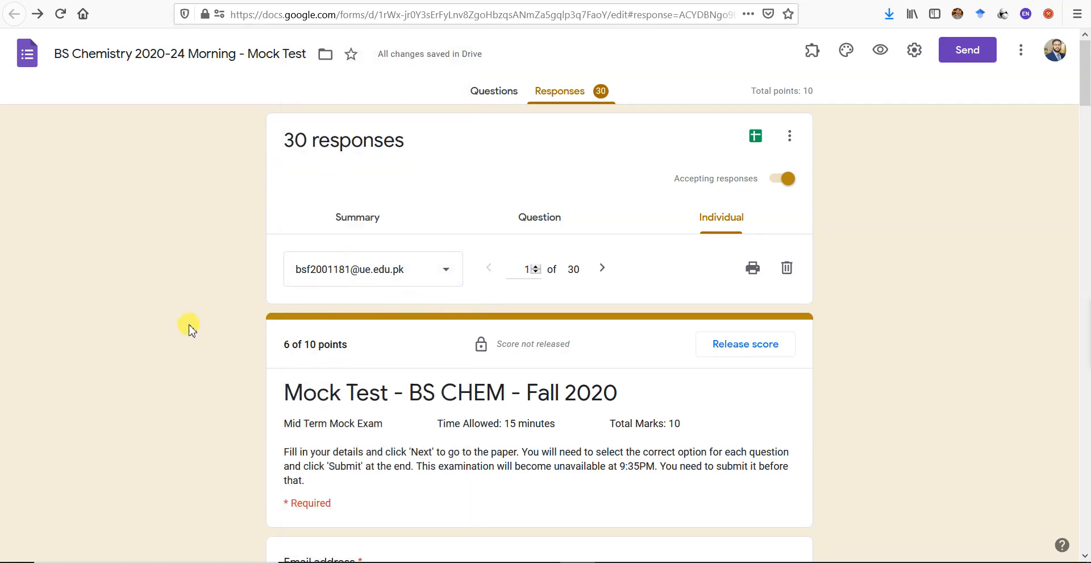
pyautogui.moveTo(281, 345); pyautogui.dragTo(351, 348)
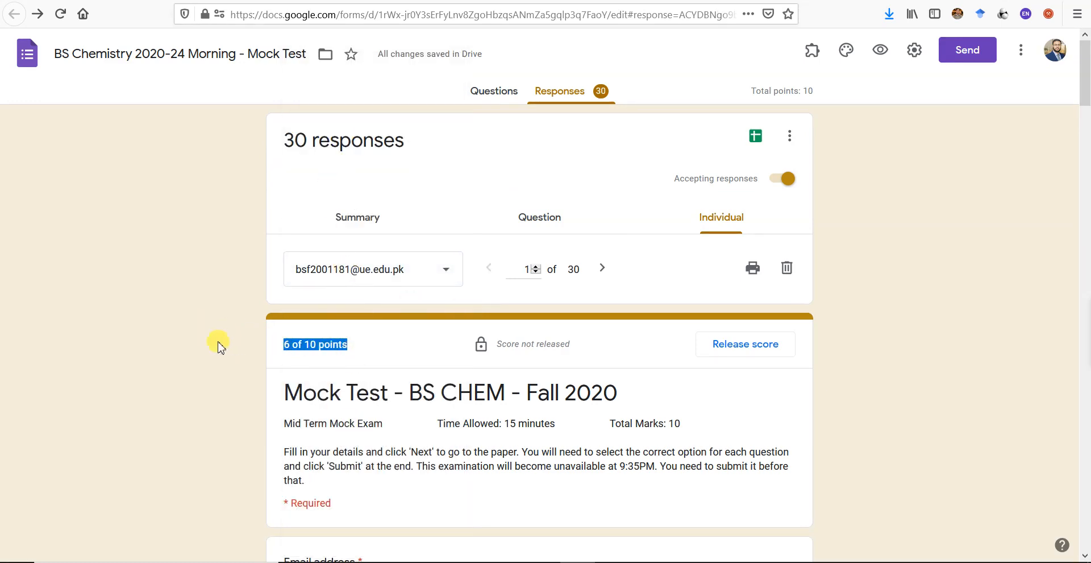
pyautogui.click(220, 345)
# Step: Examine the first respondent's correct and incorrect answers through the whole test, and return to the responses summary
pyautogui.scroll(-5, 645, 334)
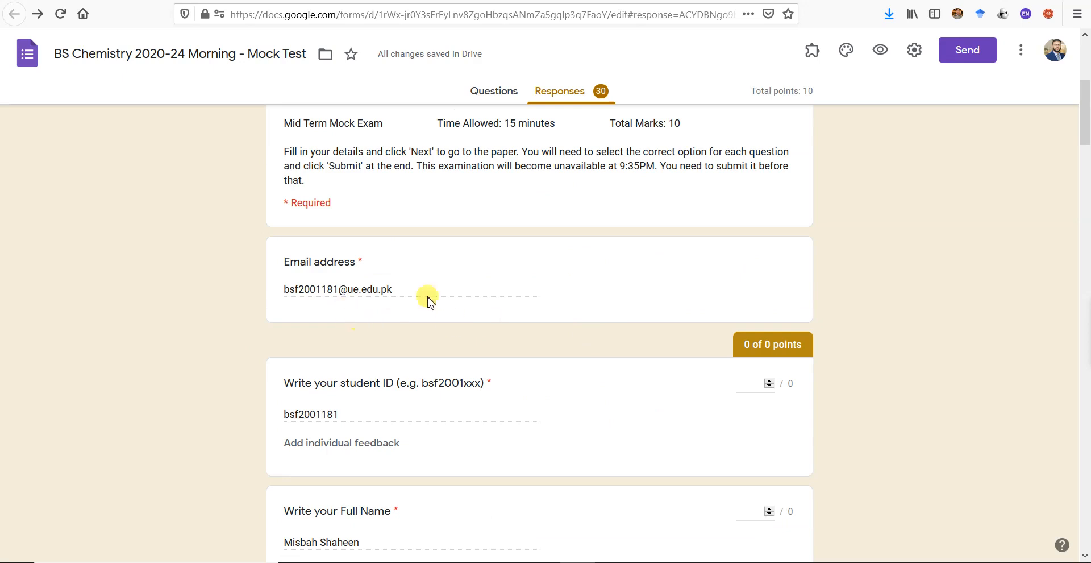
pyautogui.scroll(-7, 382, 418)
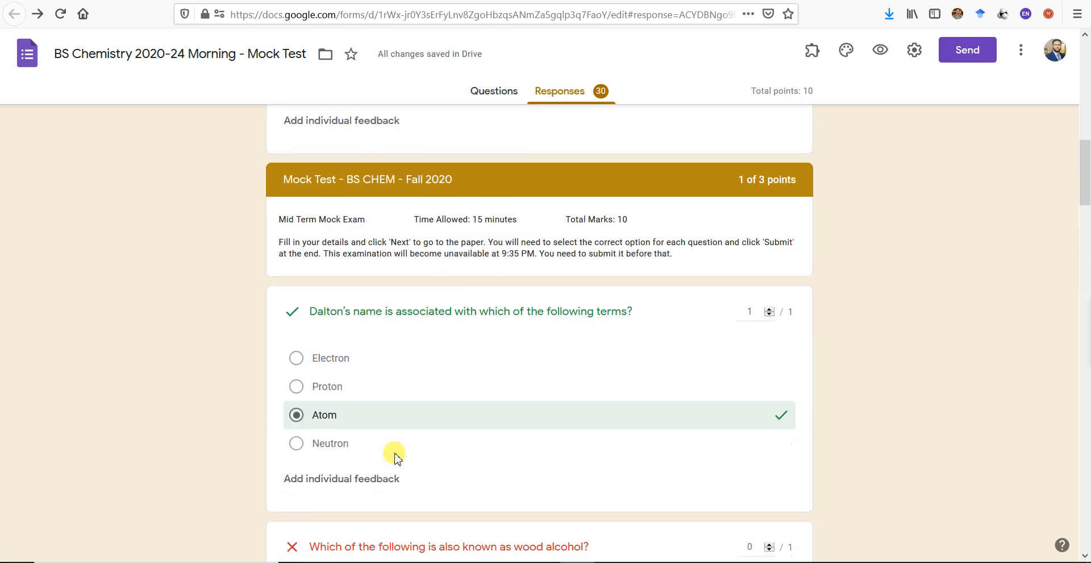
pyautogui.scroll(-3, 847, 292)
pyautogui.scroll(-1, 889, 284)
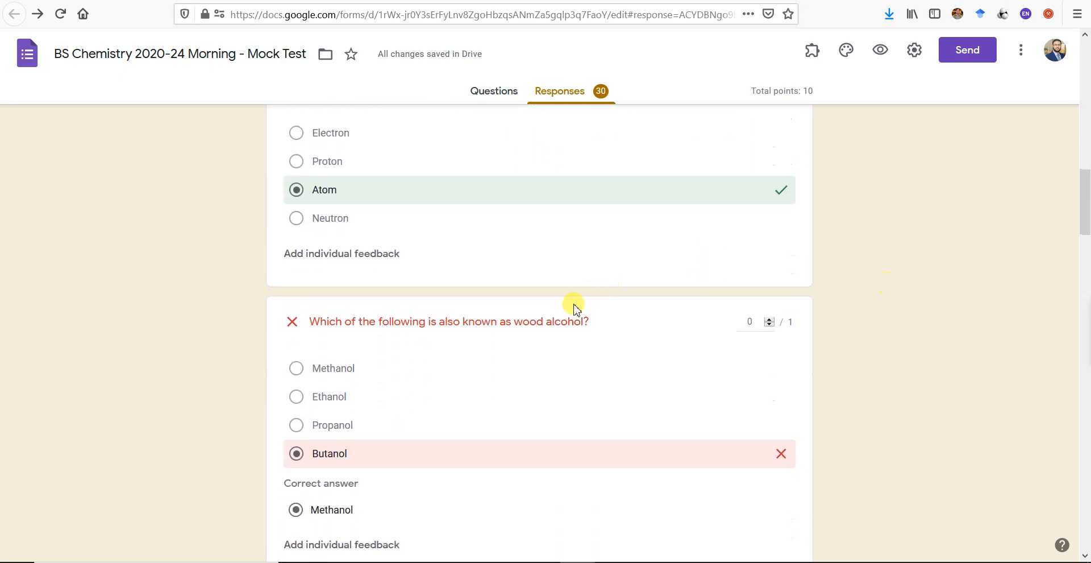
pyautogui.scroll(-1, 574, 307)
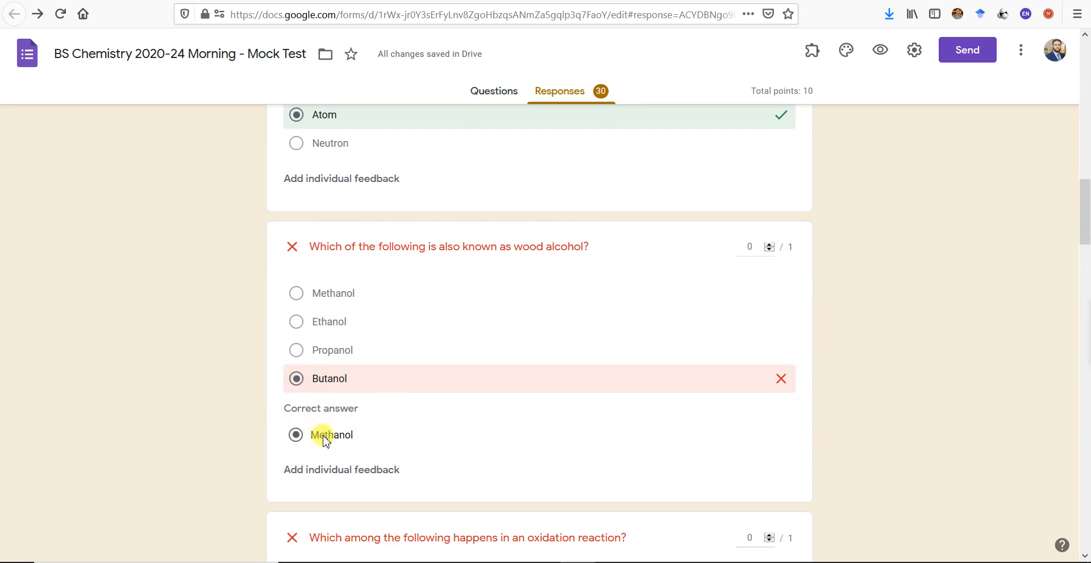
pyautogui.moveTo(1085, 207); pyautogui.dragTo(1064, 519)
pyautogui.scroll(5, 1073, 333)
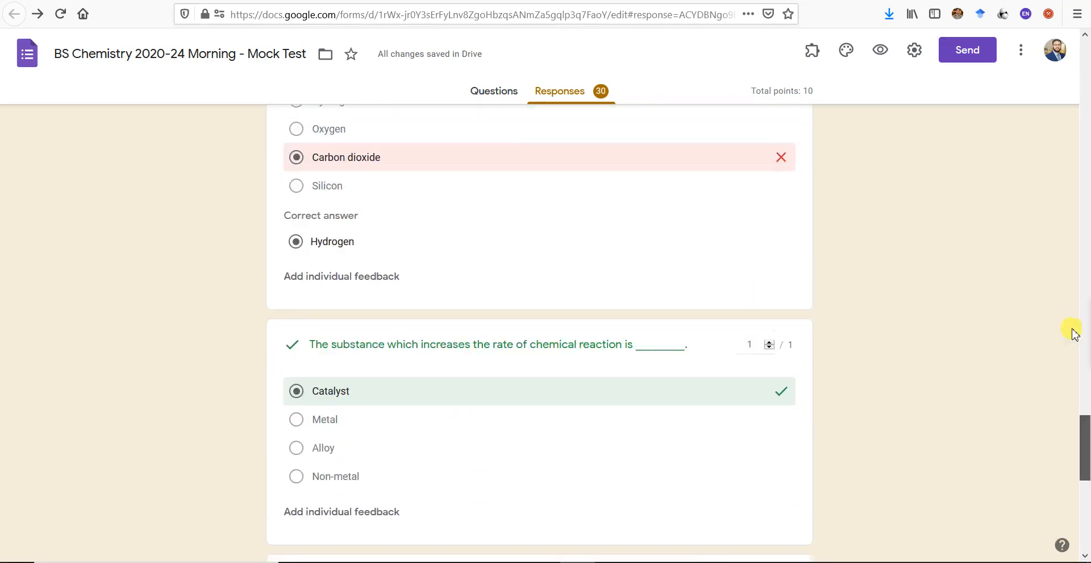
pyautogui.scroll(15, 1074, 333)
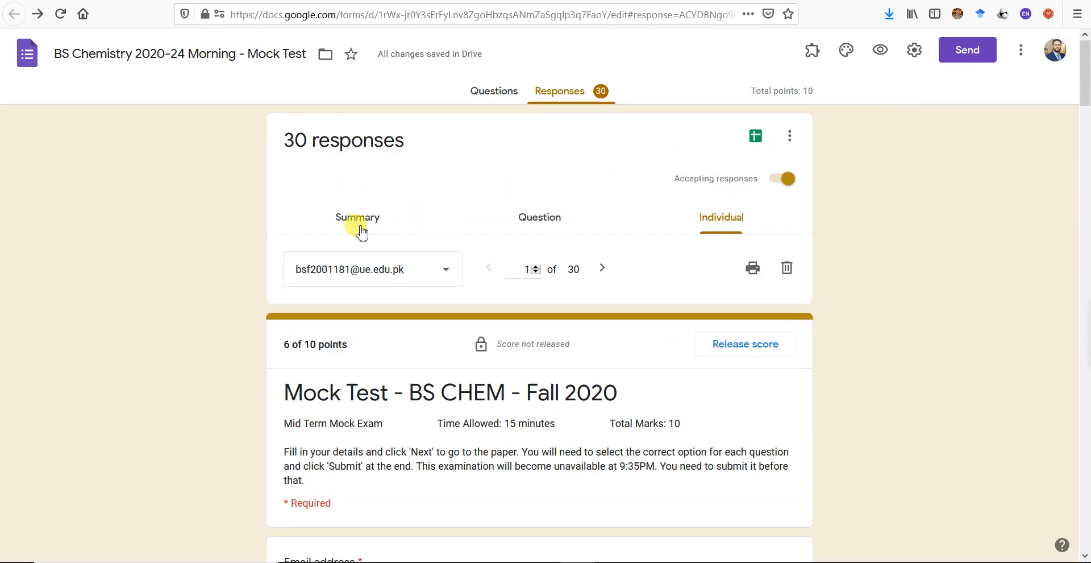
pyautogui.click(361, 231)
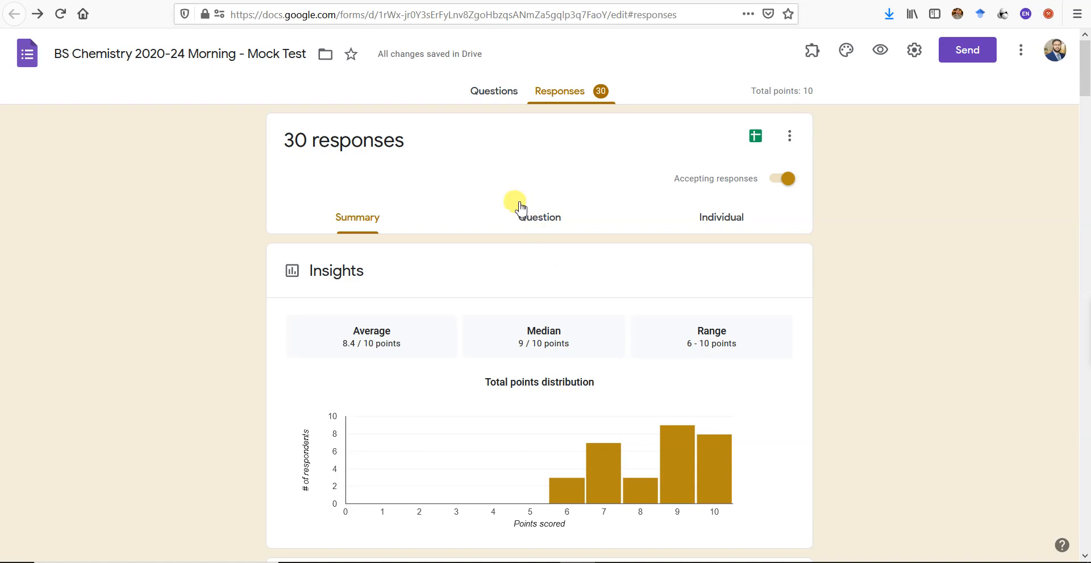
# Step: Return to the form's questions and open the answer key of "Which of the following is also known as wood alcohol?"
pyautogui.click(489, 93)
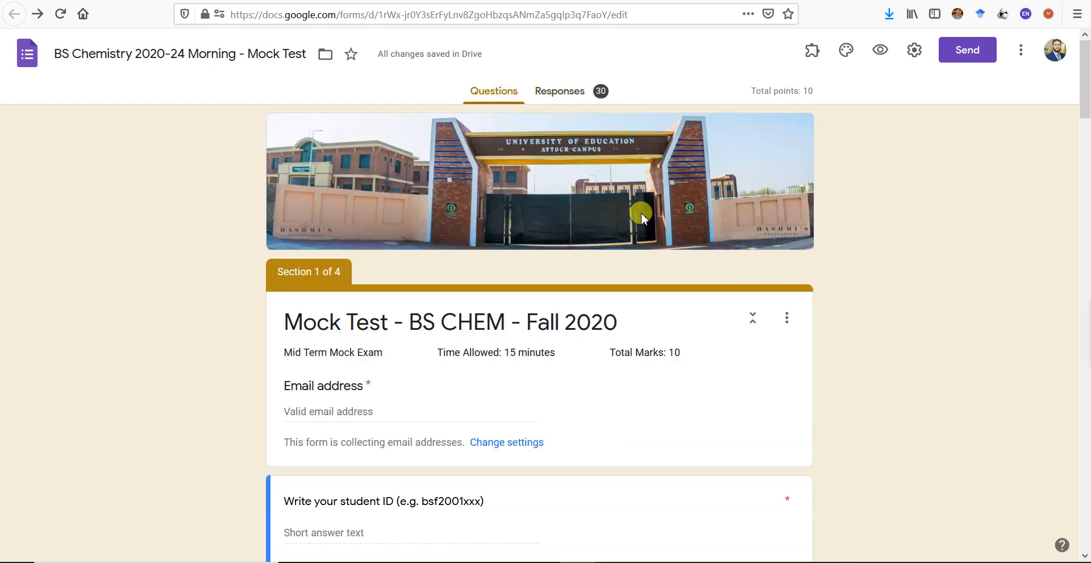
pyautogui.scroll(-15, 759, 348)
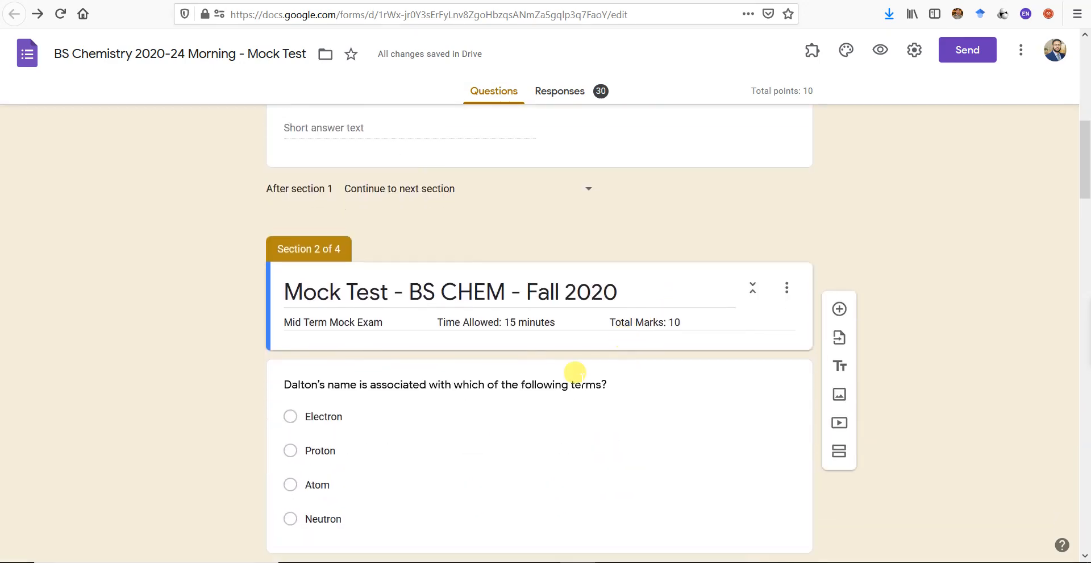
pyautogui.click(349, 278)
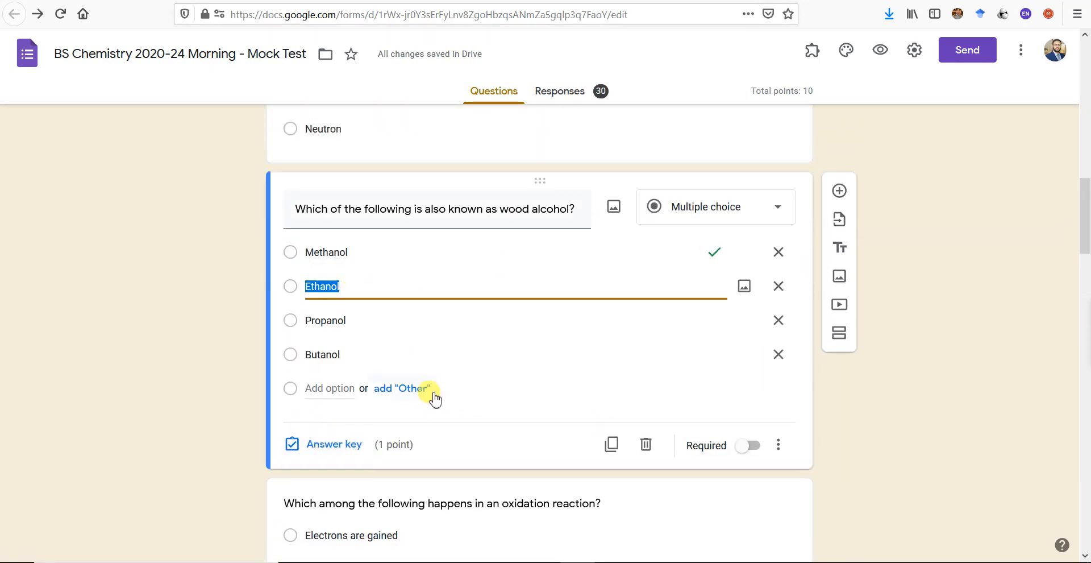
pyautogui.click(319, 448)
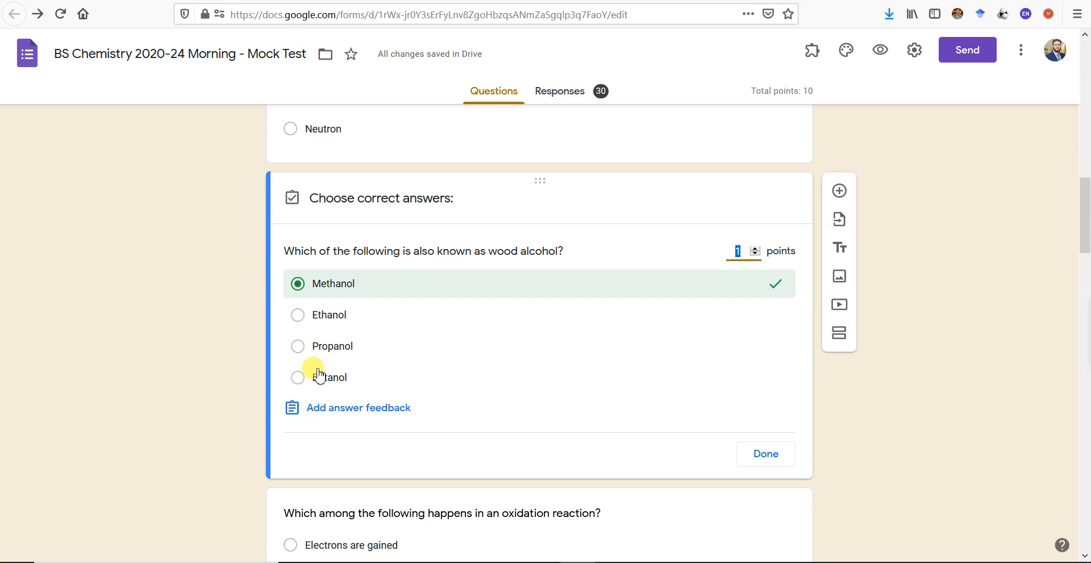
# Step: Mark Propanol as an additional correct answer to the wood alcohol question, unmark it again and close the answer key
pyautogui.click(298, 346)
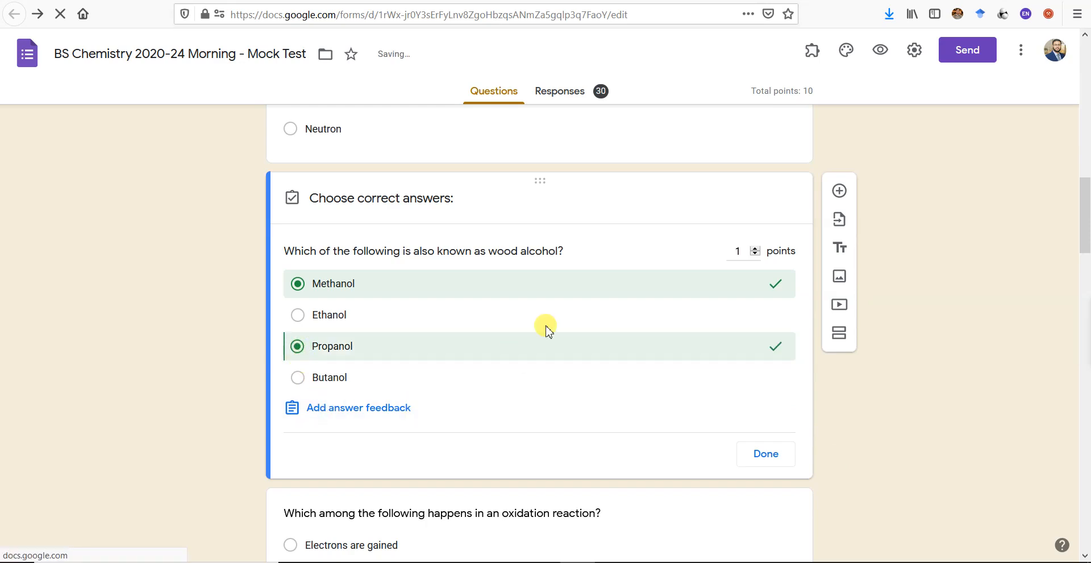
pyautogui.click(298, 346)
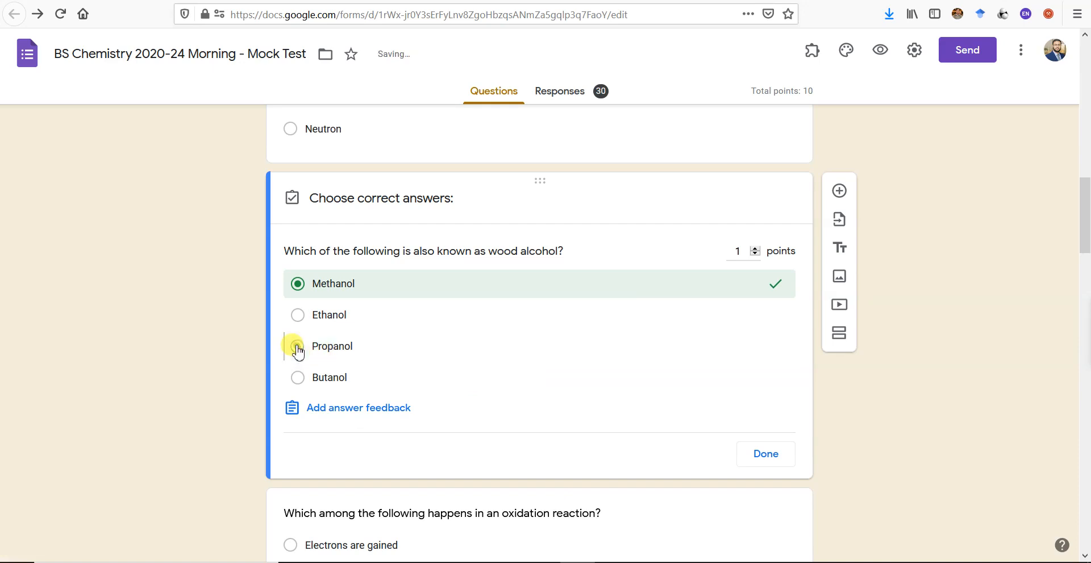
pyautogui.click(784, 453)
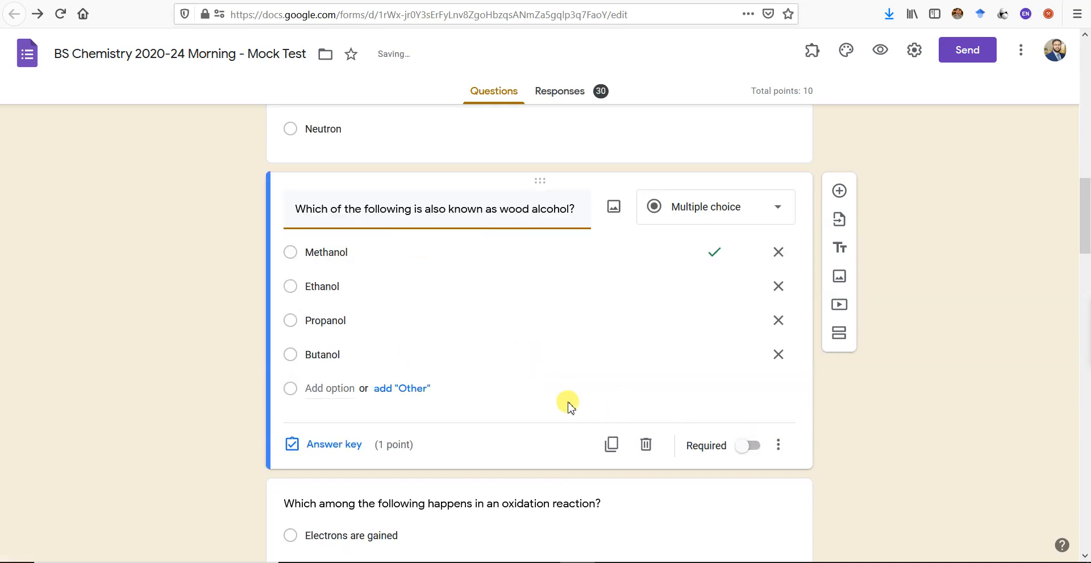
pyautogui.scroll(8, 566, 404)
pyautogui.scroll(1, 563, 395)
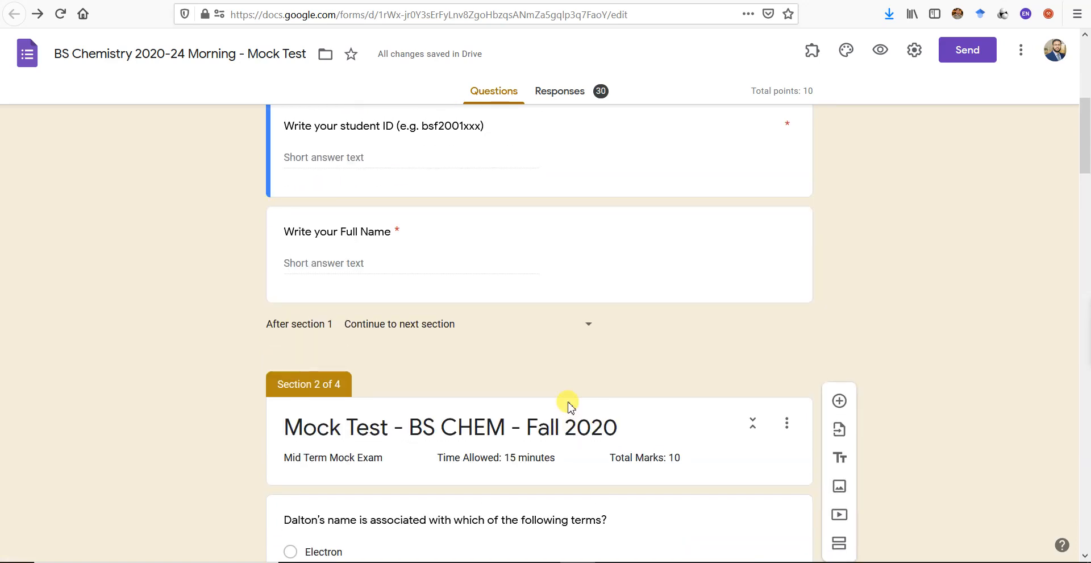
pyautogui.scroll(6, 568, 405)
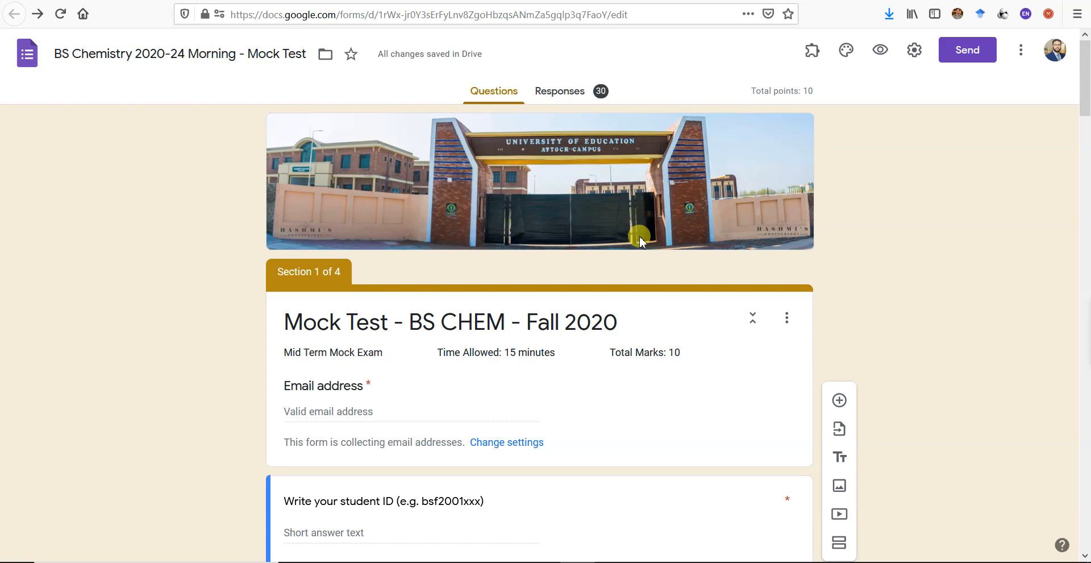
pyautogui.scroll(-5, 480, 469)
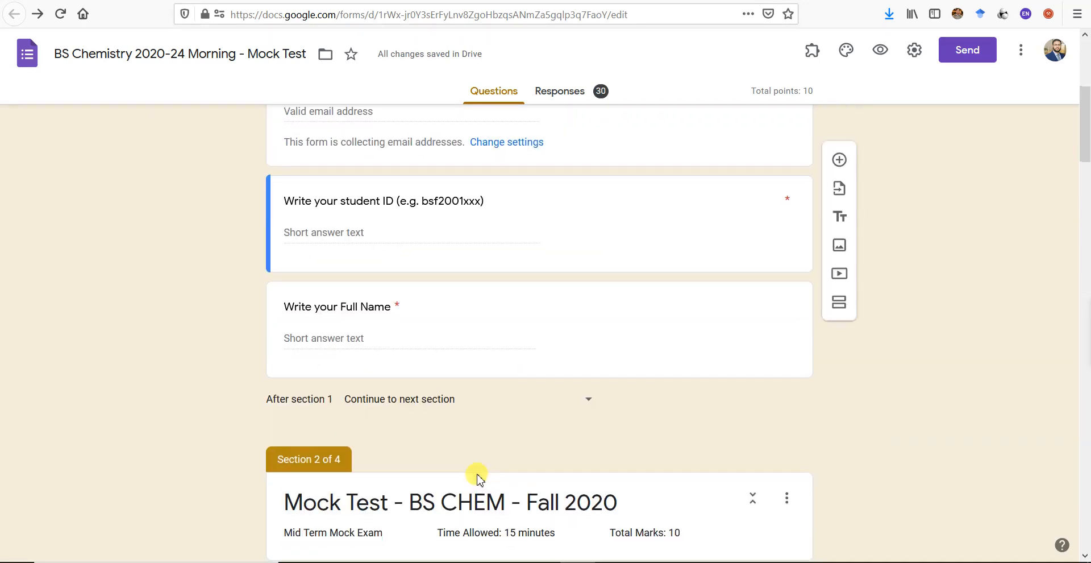
pyautogui.scroll(5, 499, 458)
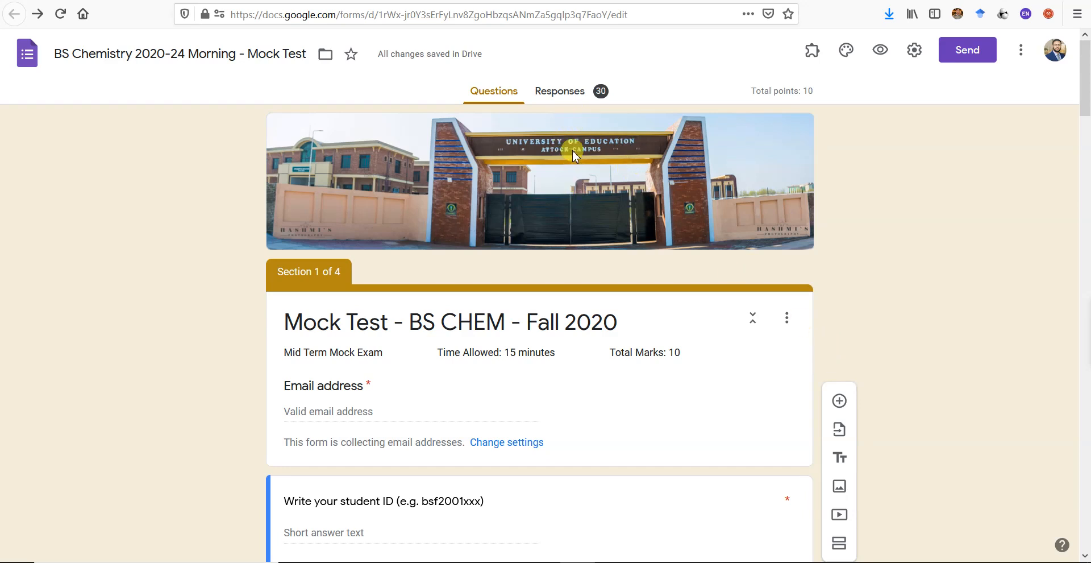
# Step: Open the responses summary and examine the respondents' scores and release status in the scores table
pyautogui.click(574, 97)
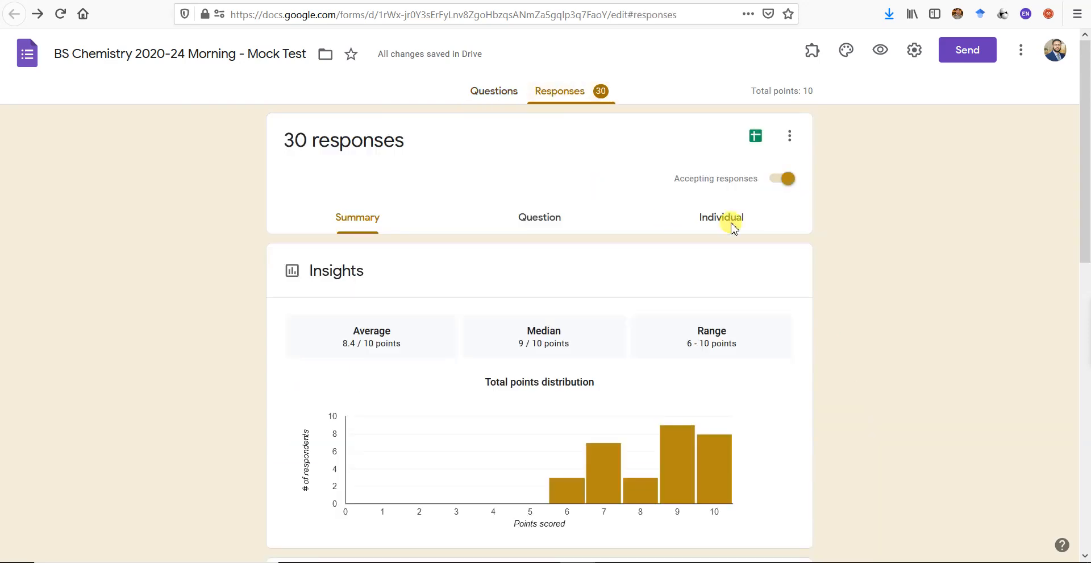
pyautogui.scroll(-4, 855, 270)
pyautogui.scroll(-6, 856, 270)
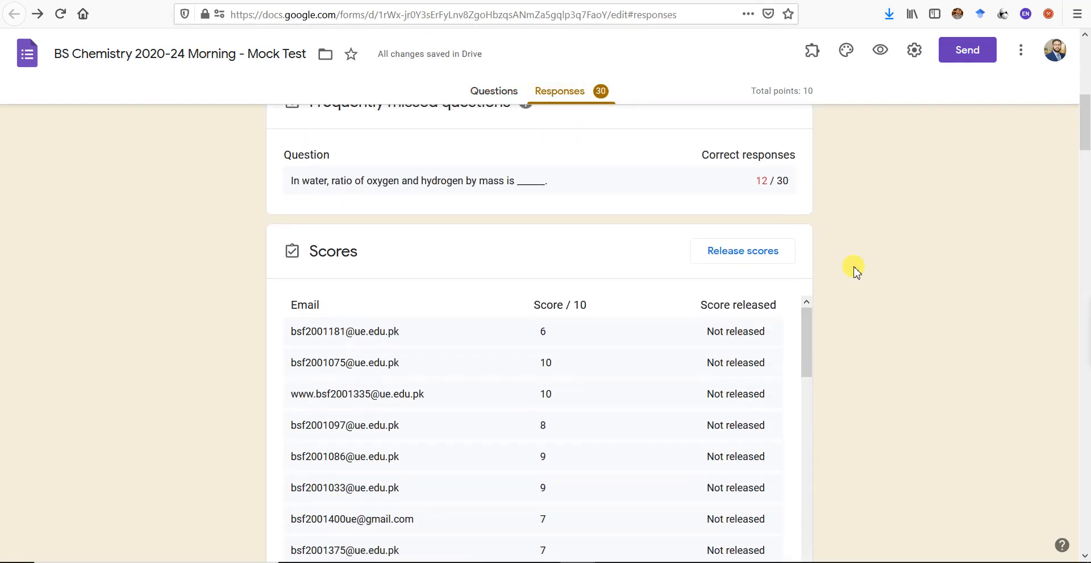
pyautogui.scroll(-2, 551, 324)
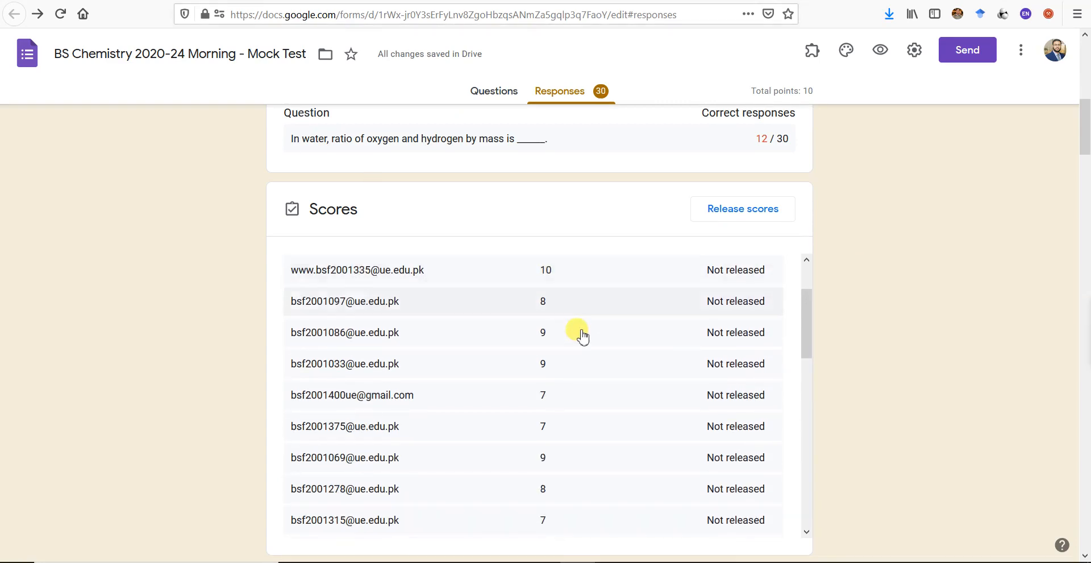
pyautogui.scroll(2, 625, 346)
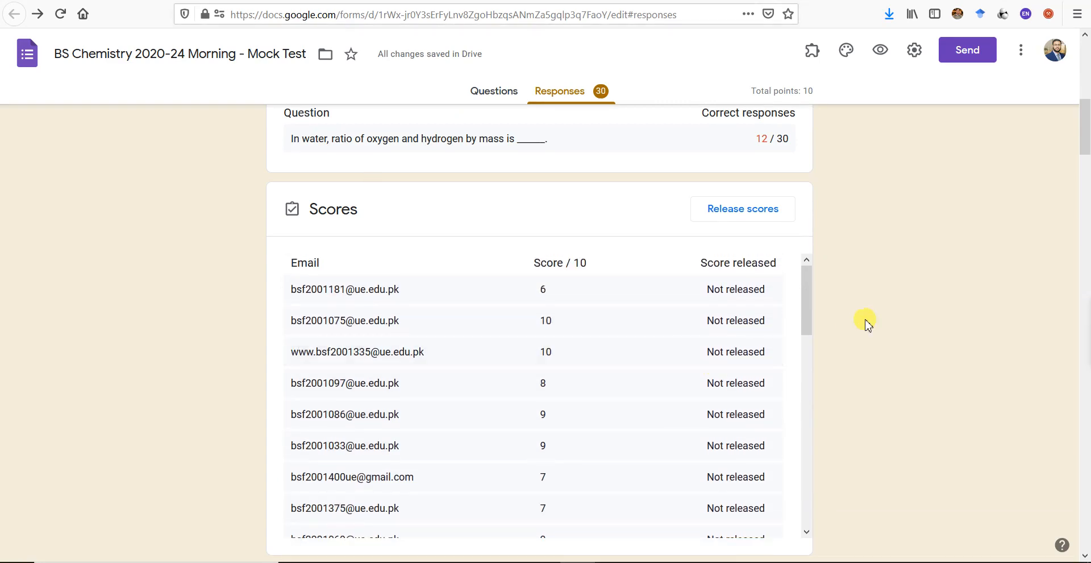
pyautogui.scroll(-2, 867, 320)
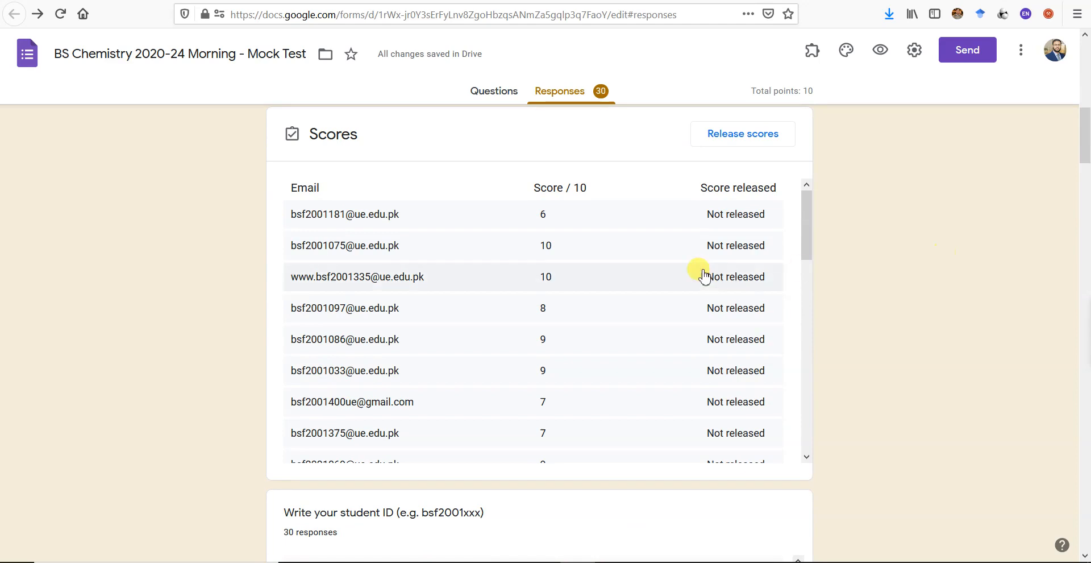
# Step: Open the second respondent's individual response from the scores table, and refresh it by going to the previous respondent and back
pyautogui.click(550, 254)
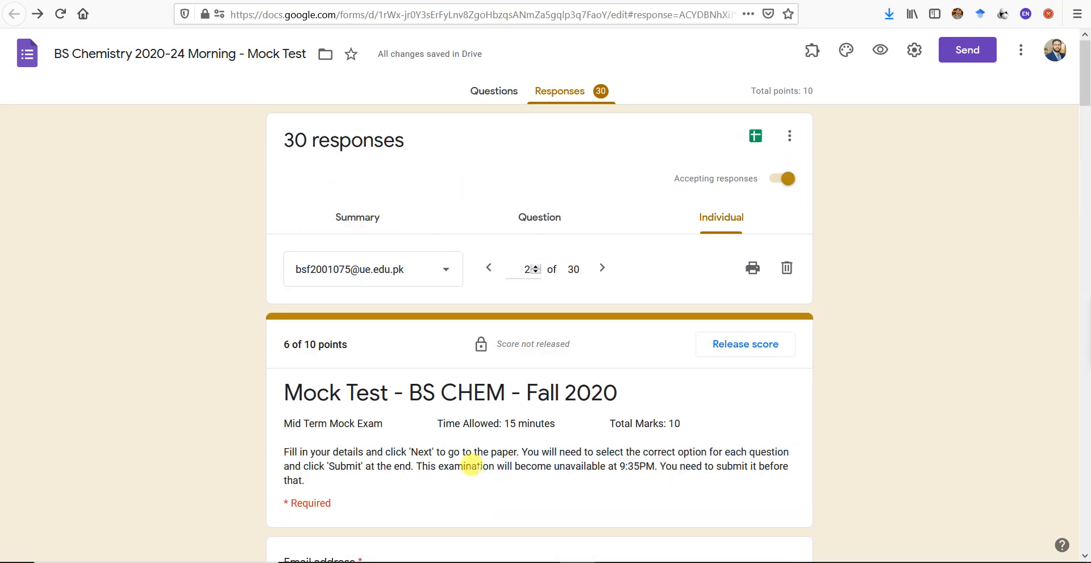
pyautogui.scroll(-4, 471, 466)
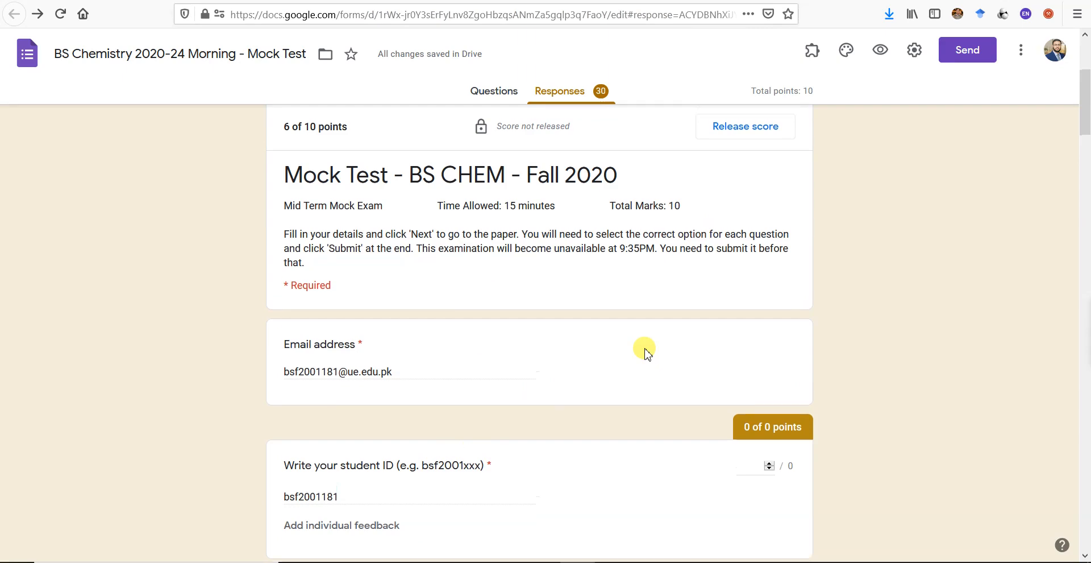
pyautogui.scroll(3, 647, 353)
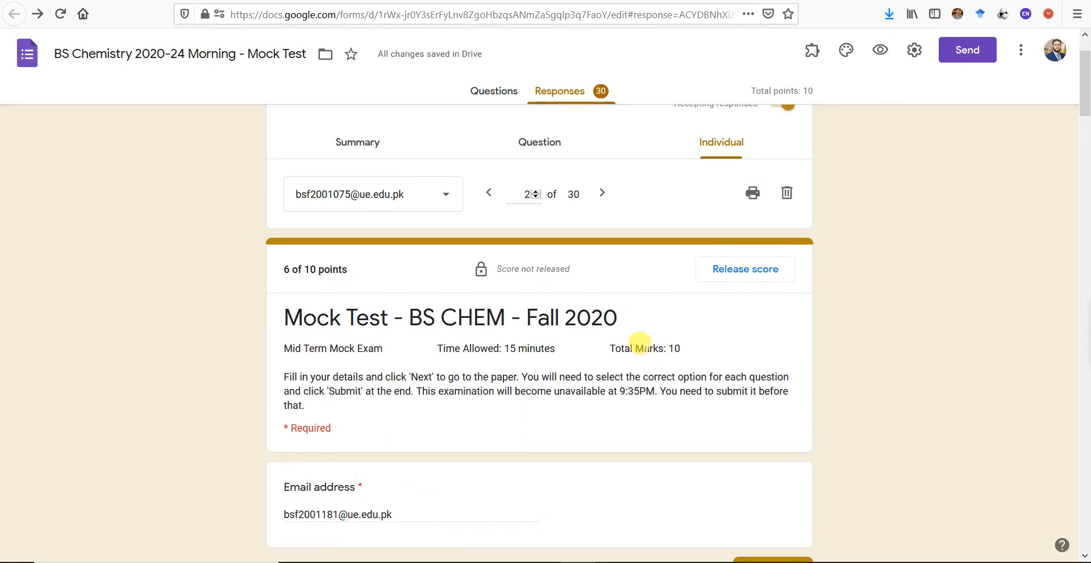
pyautogui.click(408, 204)
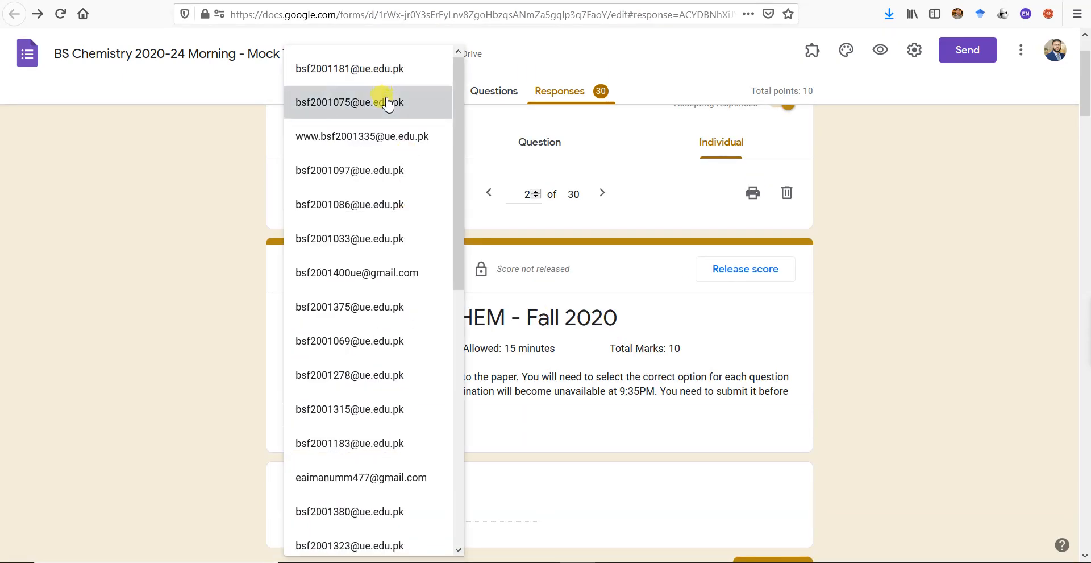
pyautogui.click(443, 100)
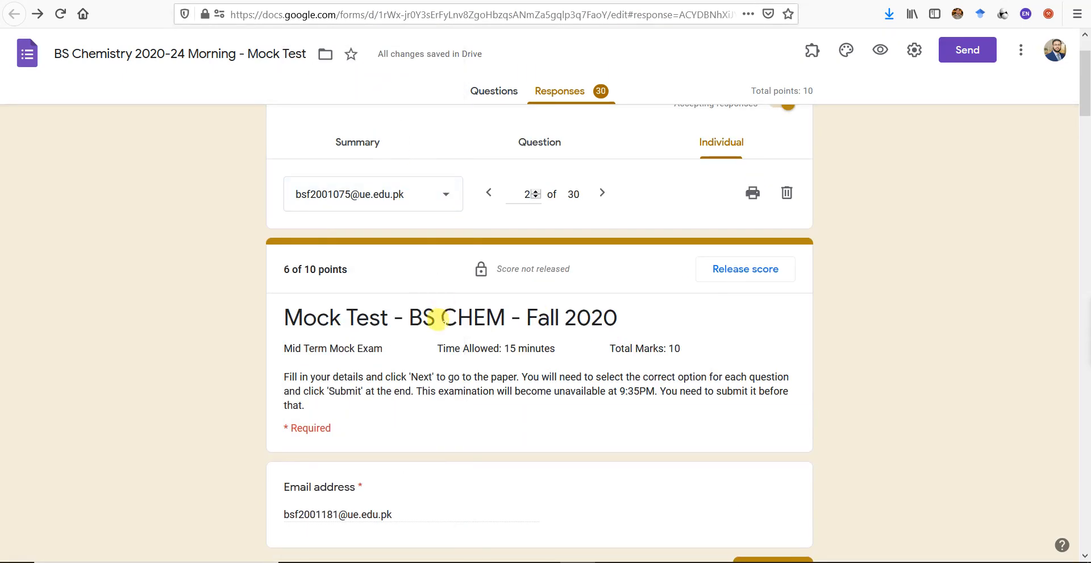
pyautogui.click(489, 193)
pyautogui.click(602, 192)
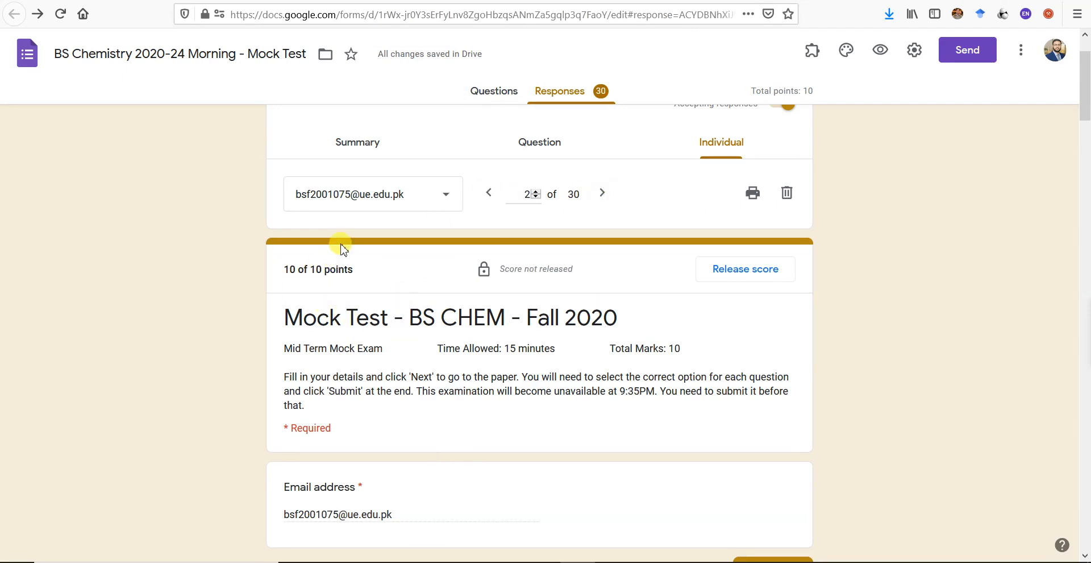
# Step: Highlight the second respondent's total score, check the details below it and clear the highlight
pyautogui.moveTo(279, 272); pyautogui.dragTo(348, 267)
pyautogui.scroll(-3, 432, 385)
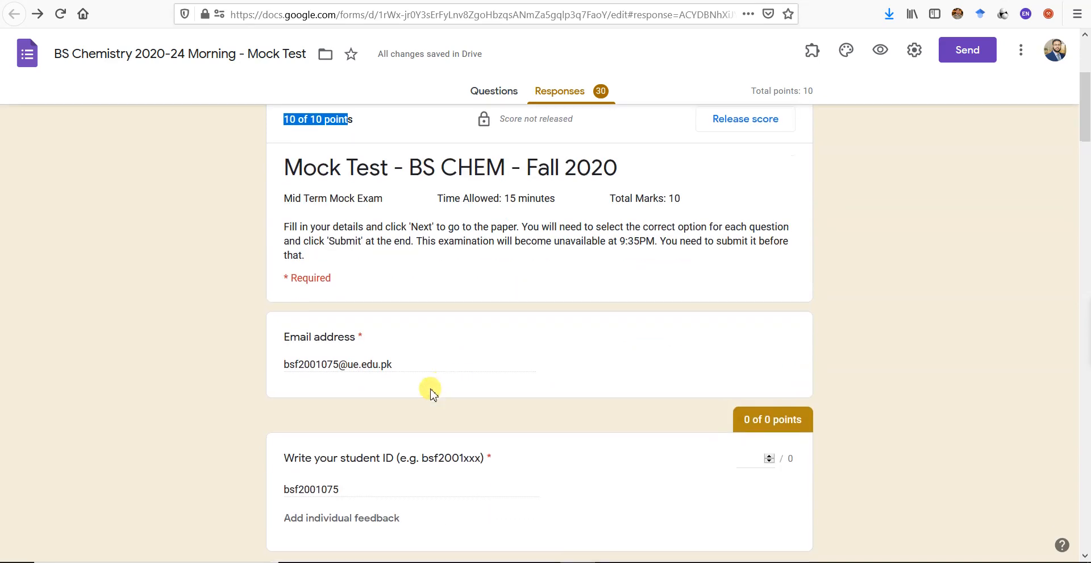
pyautogui.scroll(3, 455, 360)
pyautogui.click(831, 361)
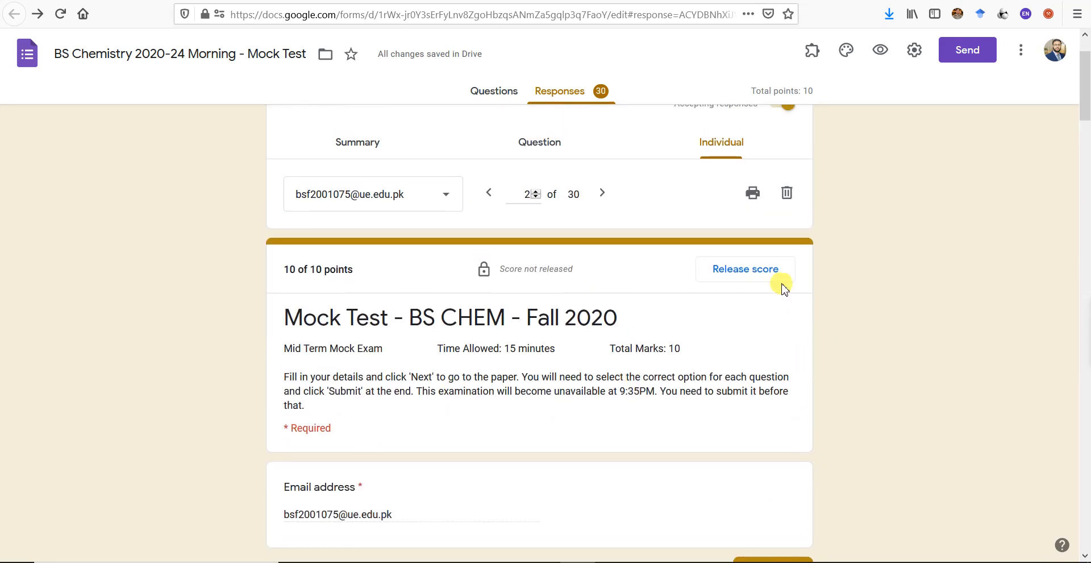
# Step: Print the second respondent's response with Foxit PhantomPDF Printer, replacing the existing PDF "Mock Test - BS CHEM - Fall 2020" in the Paper folder
pyautogui.click(751, 196)
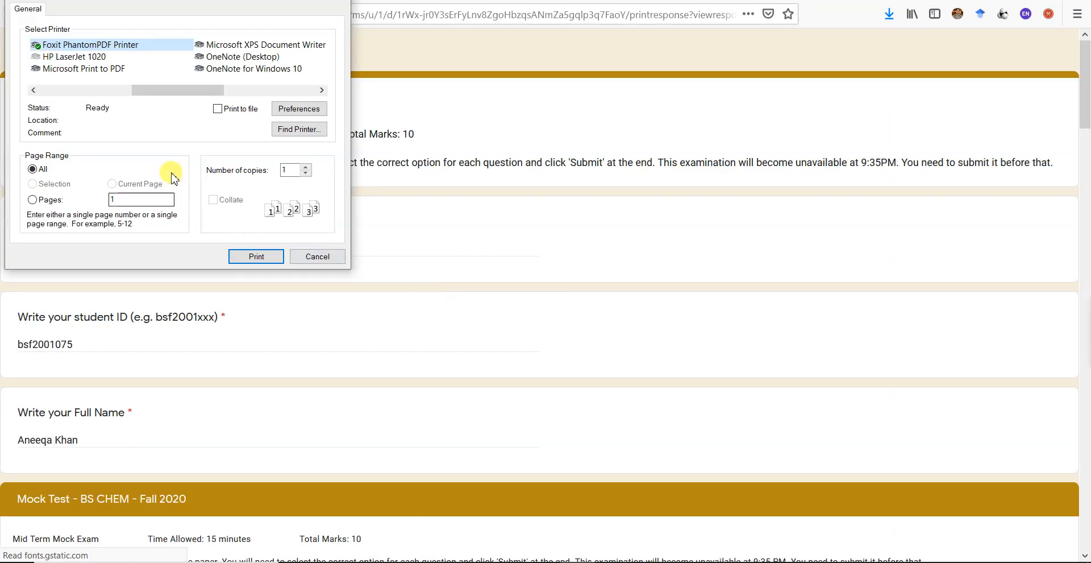
pyautogui.click(92, 73)
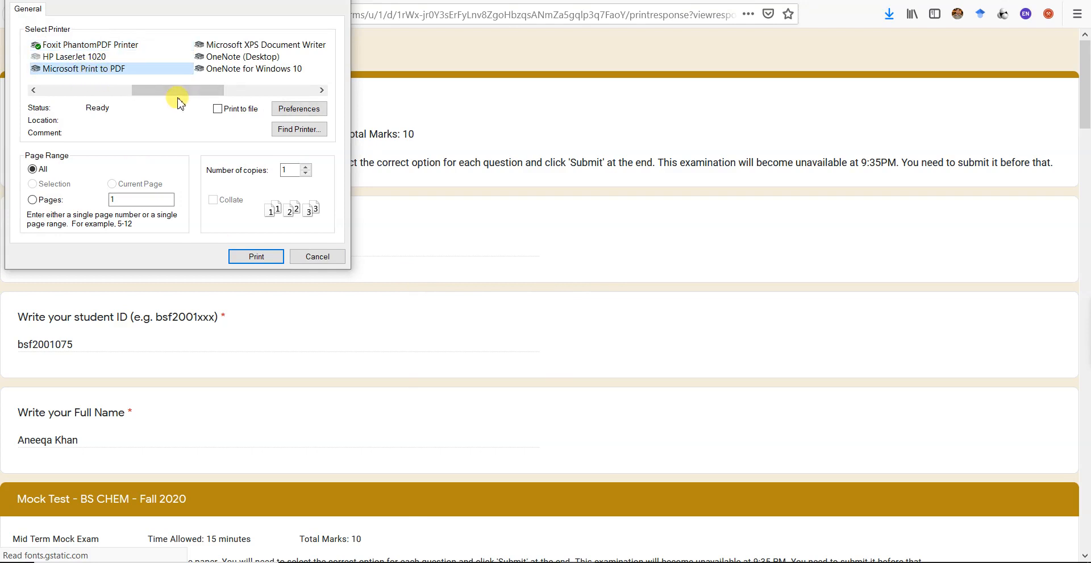
pyautogui.moveTo(176, 90); pyautogui.dragTo(142, 87)
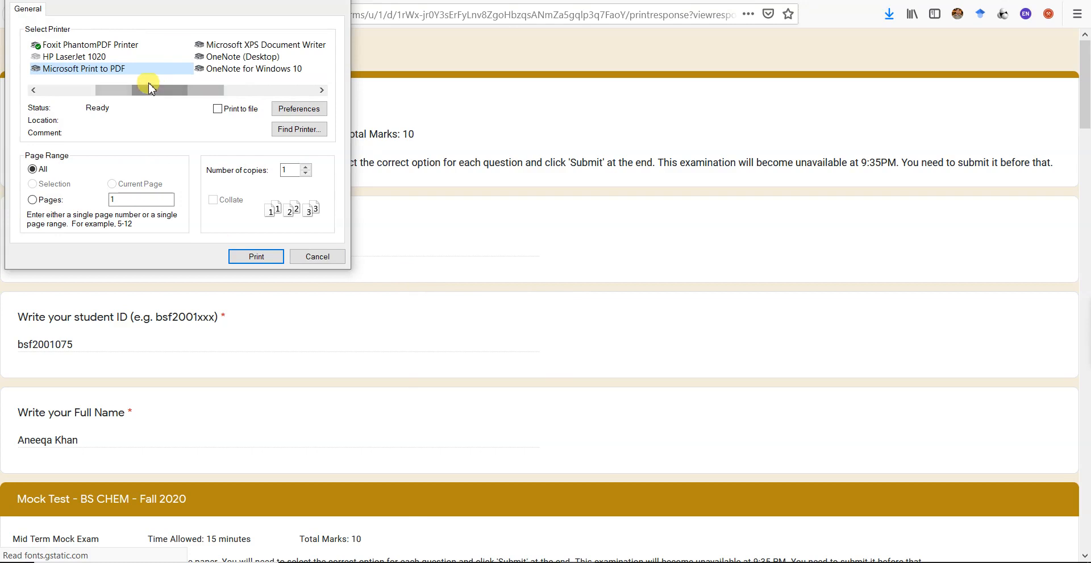
pyautogui.click(89, 70)
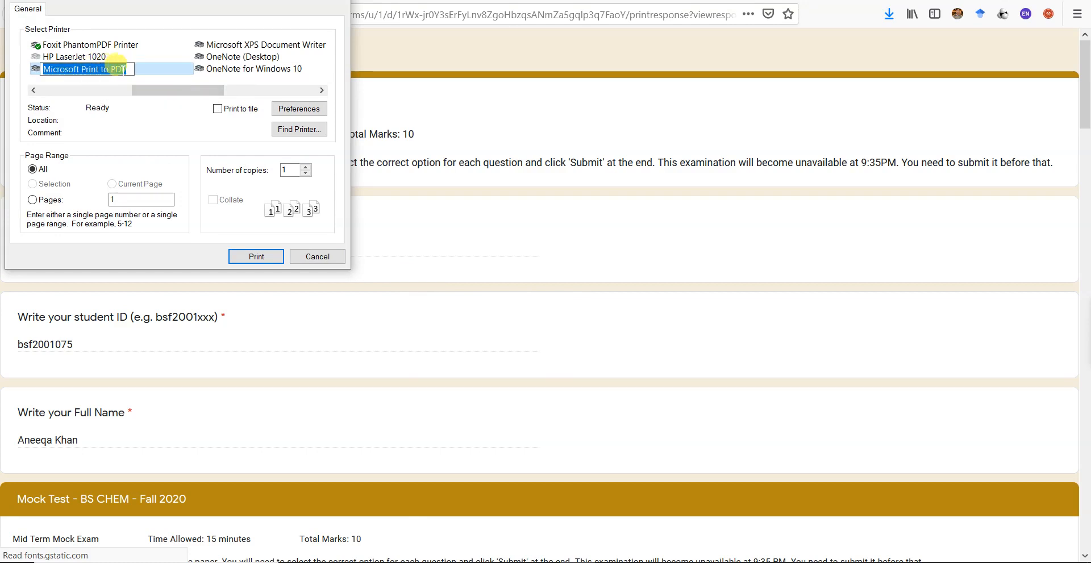
pyautogui.click(94, 46)
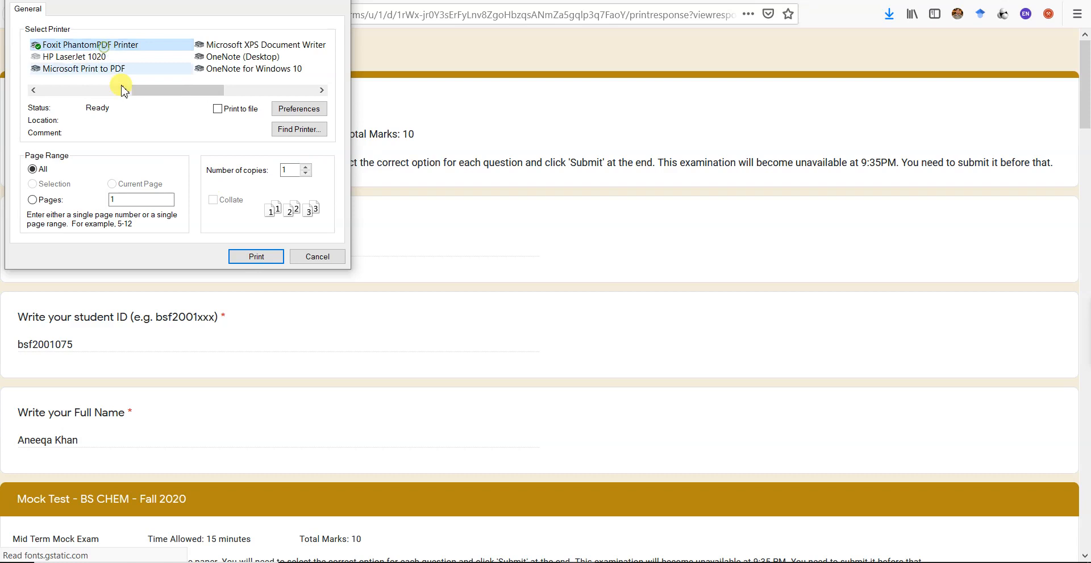
pyautogui.click(256, 257)
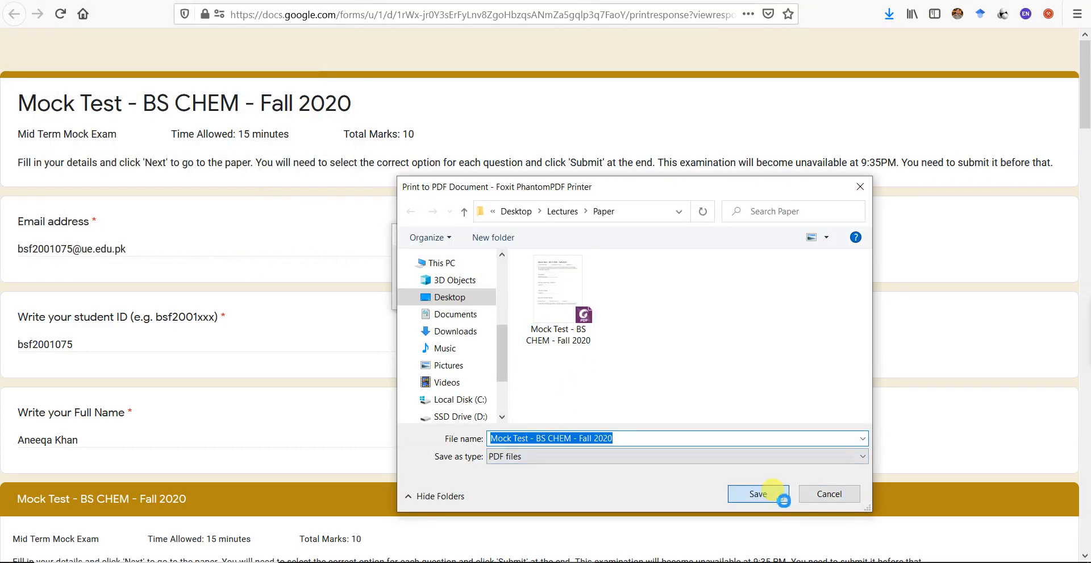
pyautogui.click(758, 493)
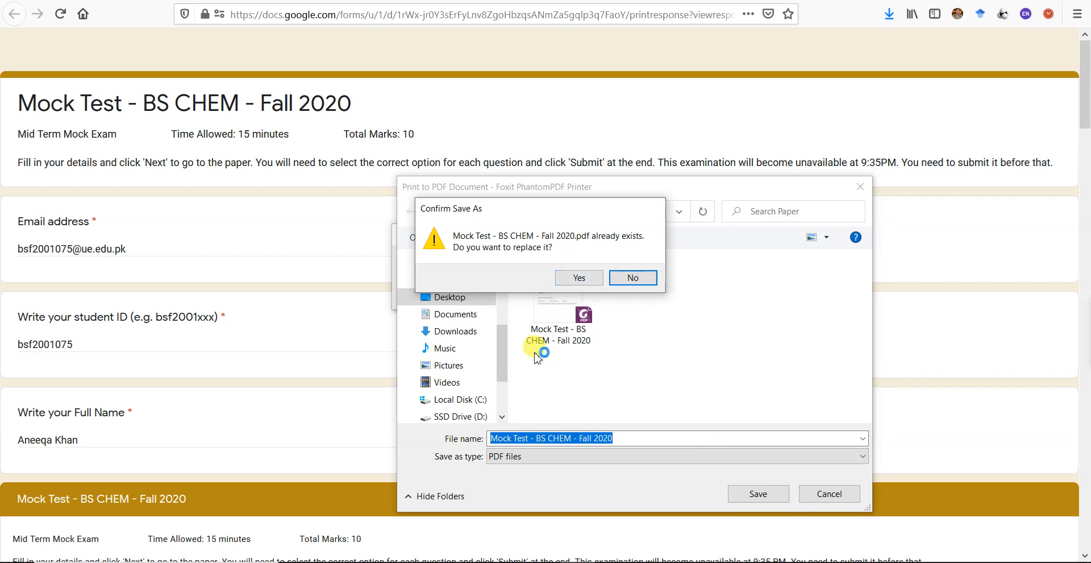
pyautogui.click(582, 278)
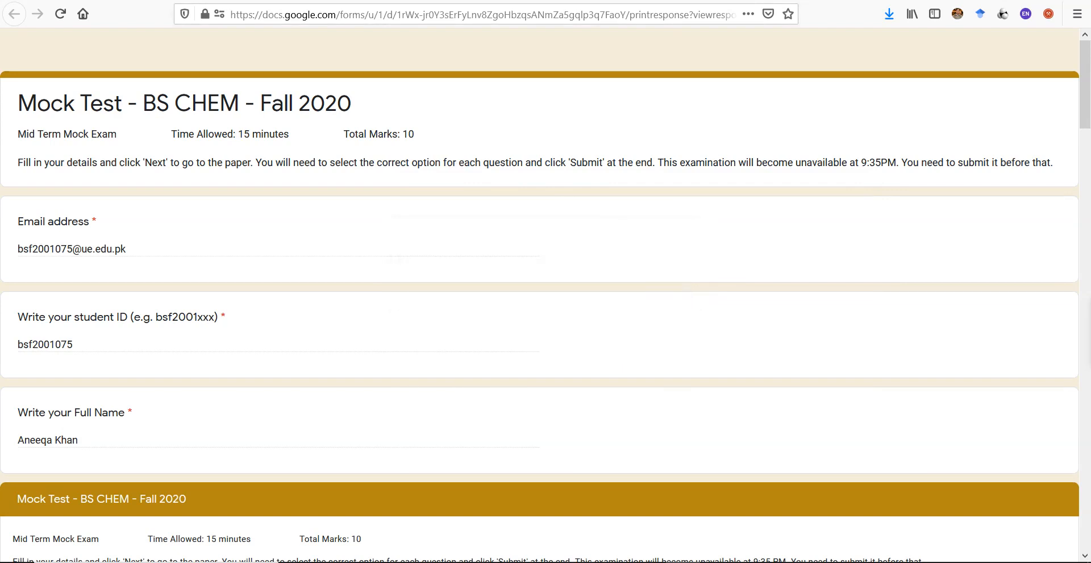
# Step: Examine the printed response's pages in the PDF viewer, and return to the individual response in Google Forms
pyautogui.doubleClick(348, 12)
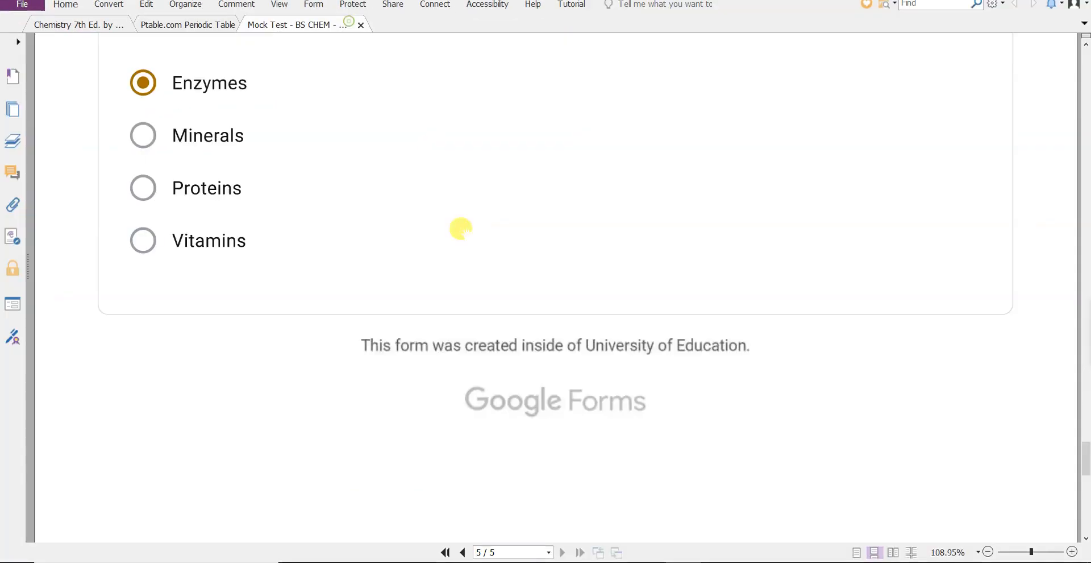
pyautogui.scroll(5, 512, 282)
pyautogui.scroll(3, 512, 282)
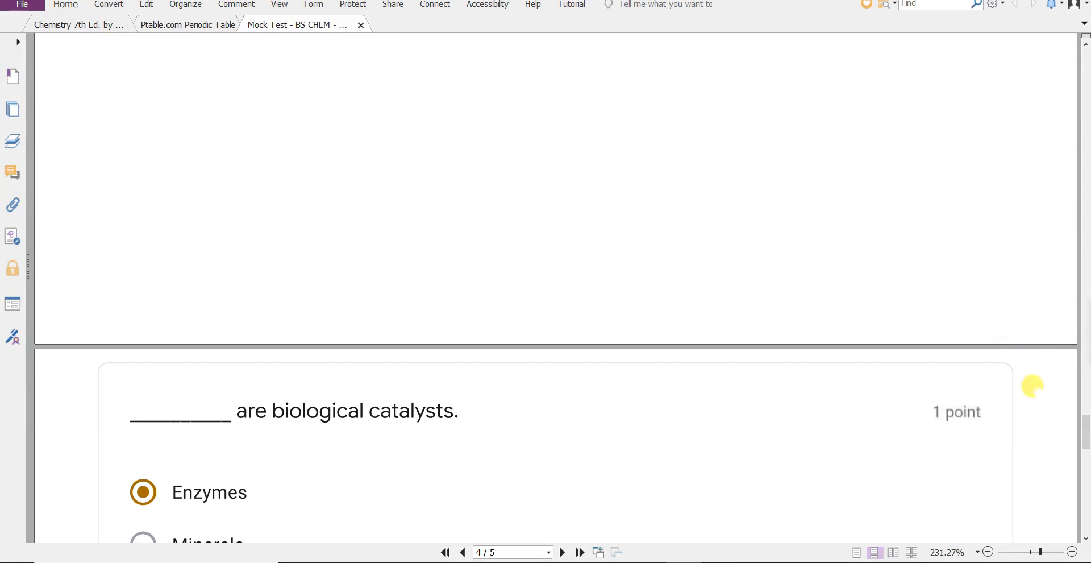
pyautogui.moveTo(1081, 441); pyautogui.dragTo(1012, 518)
pyautogui.scroll(15, 1059, 121)
pyautogui.scroll(-16, 1060, 97)
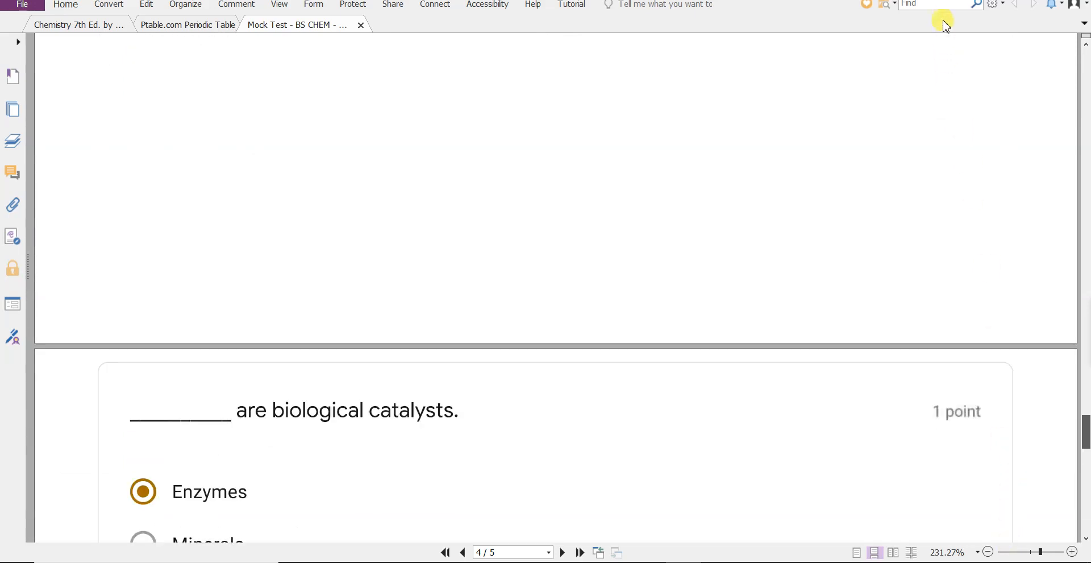
pyautogui.scroll(15, 1003, 137)
pyautogui.moveTo(1083, 142); pyautogui.dragTo(1080, 43)
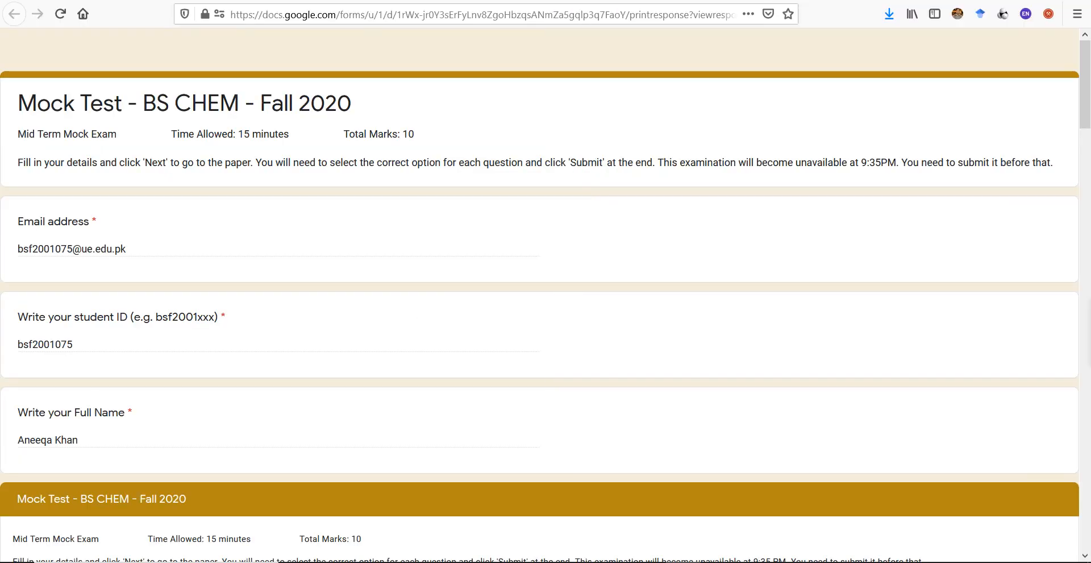
pyautogui.hotkey('alt', 'Left')
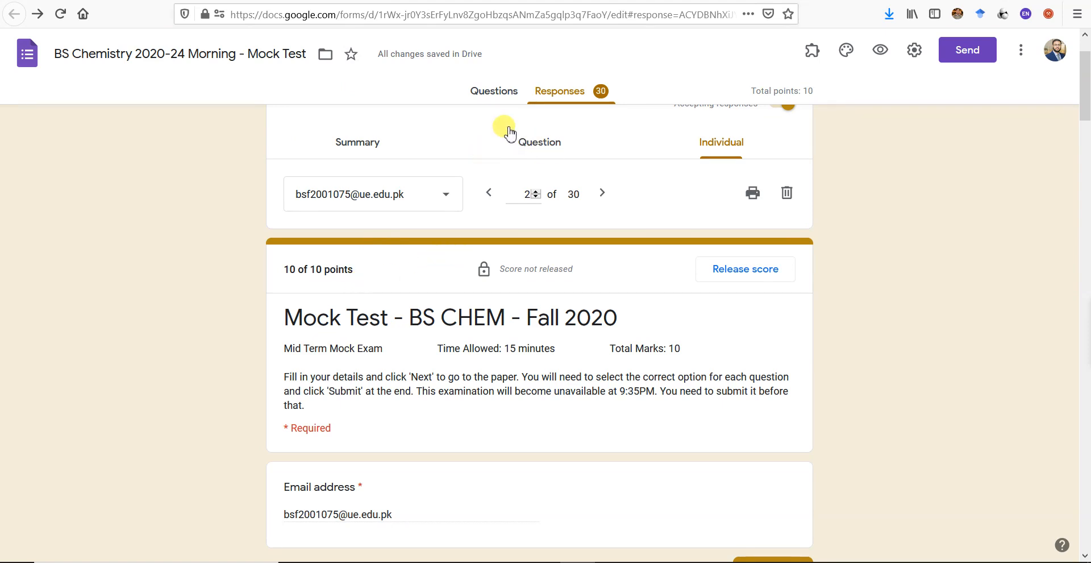
# Step: Open the question about Dalton's name in Section 2 for editing and look at its options and answer key entry
pyautogui.click(494, 91)
pyautogui.scroll(-10, 370, 370)
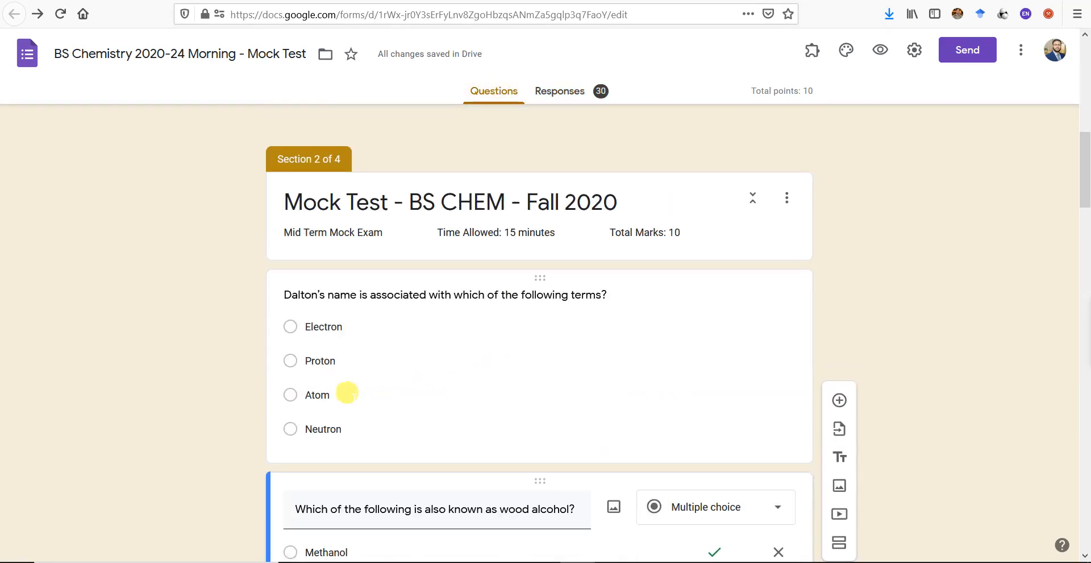
pyautogui.click(347, 393)
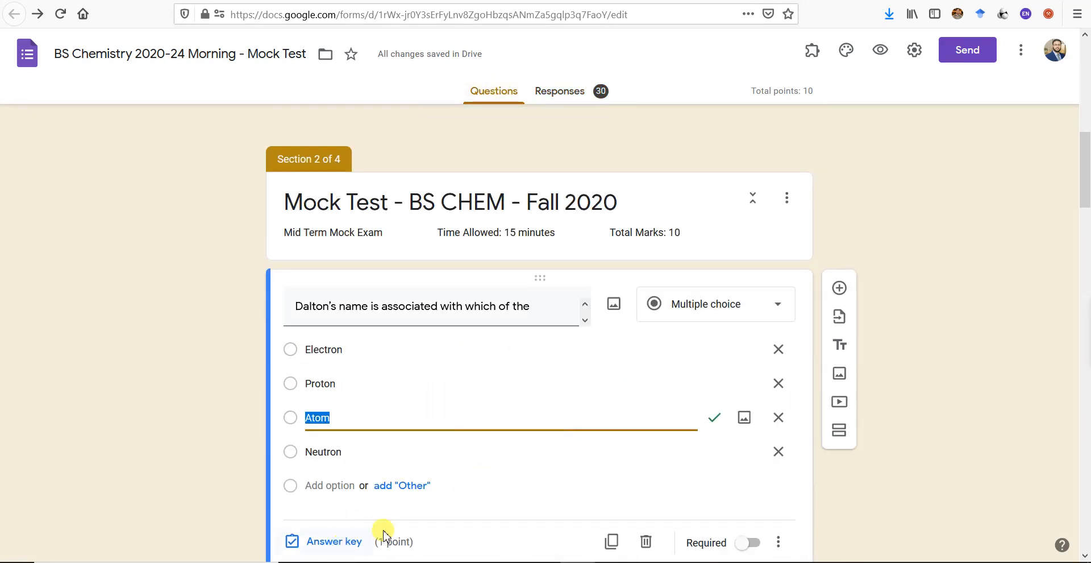
pyautogui.scroll(10, 531, 370)
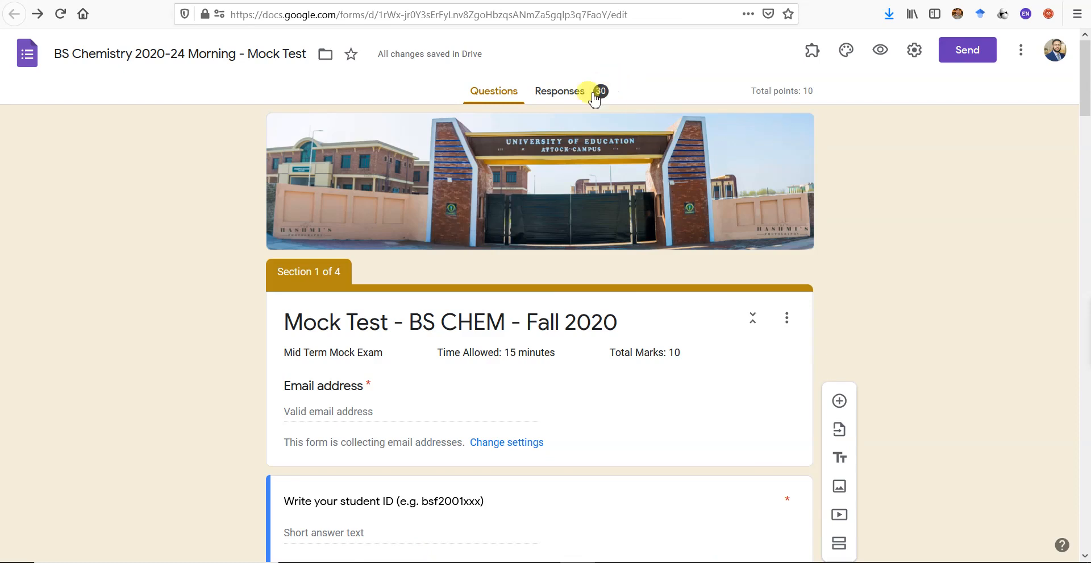
# Step: Return to the form's responses and create a new spreadsheet as the response destination, keeping the suggested name
pyautogui.click(594, 98)
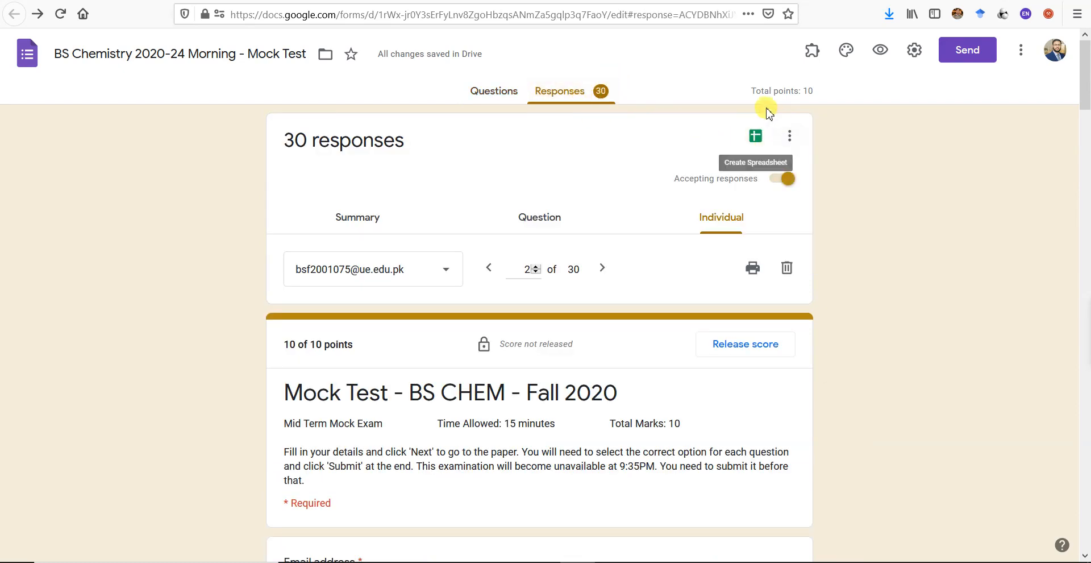
pyautogui.click(756, 138)
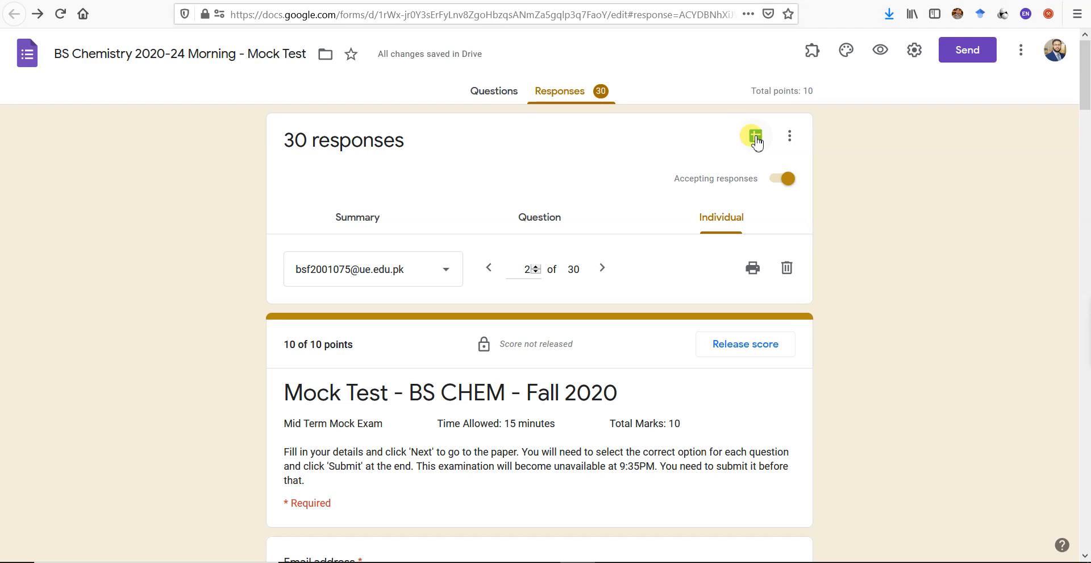
pyautogui.click(756, 138)
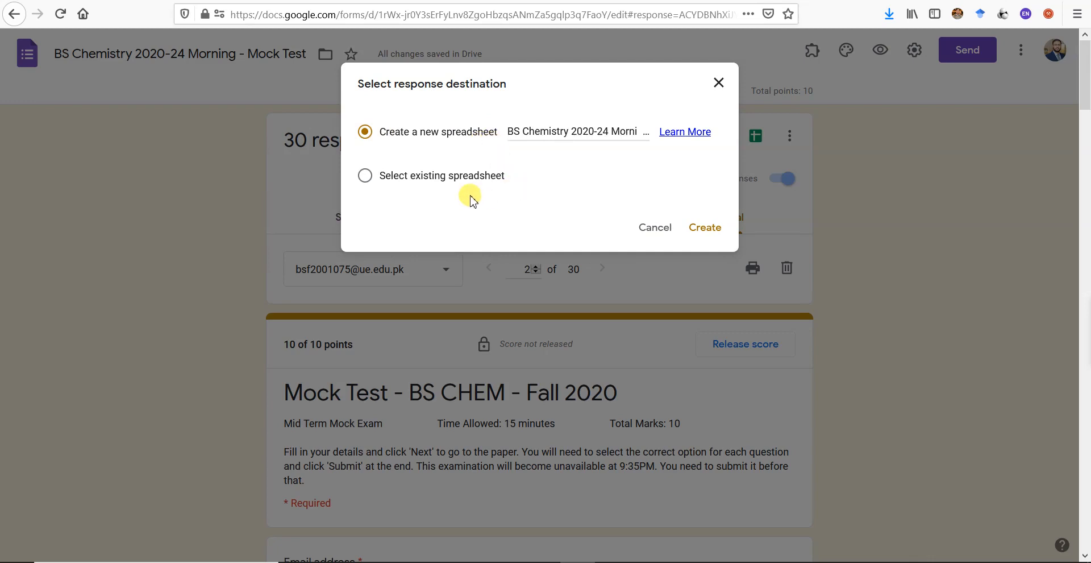
pyautogui.click(706, 228)
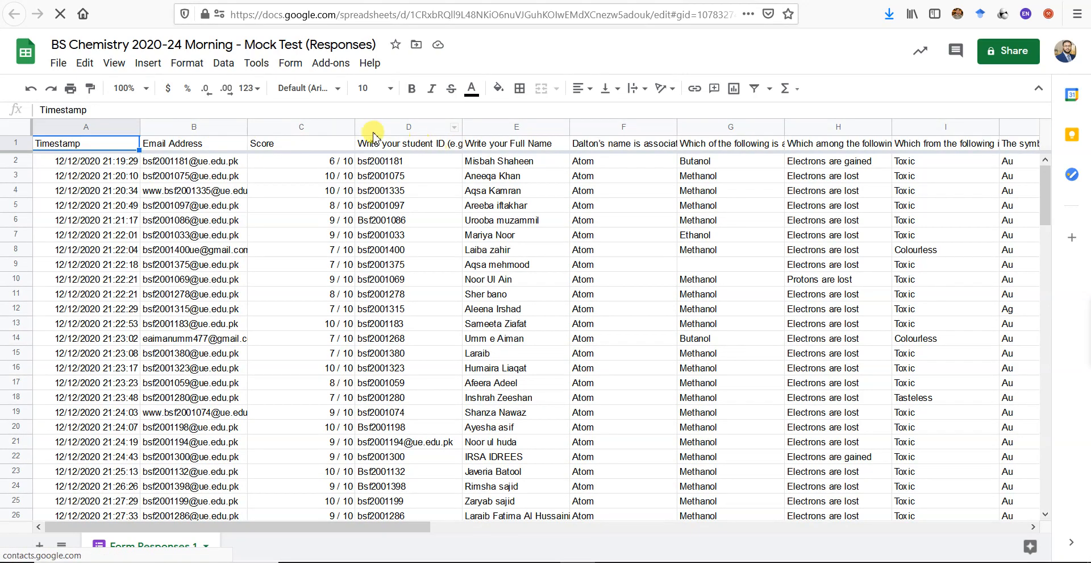
# Step: Narrow the Score column to its contents and widen the student ID column to fit its full heading
pyautogui.moveTo(353, 127); pyautogui.dragTo(334, 132)
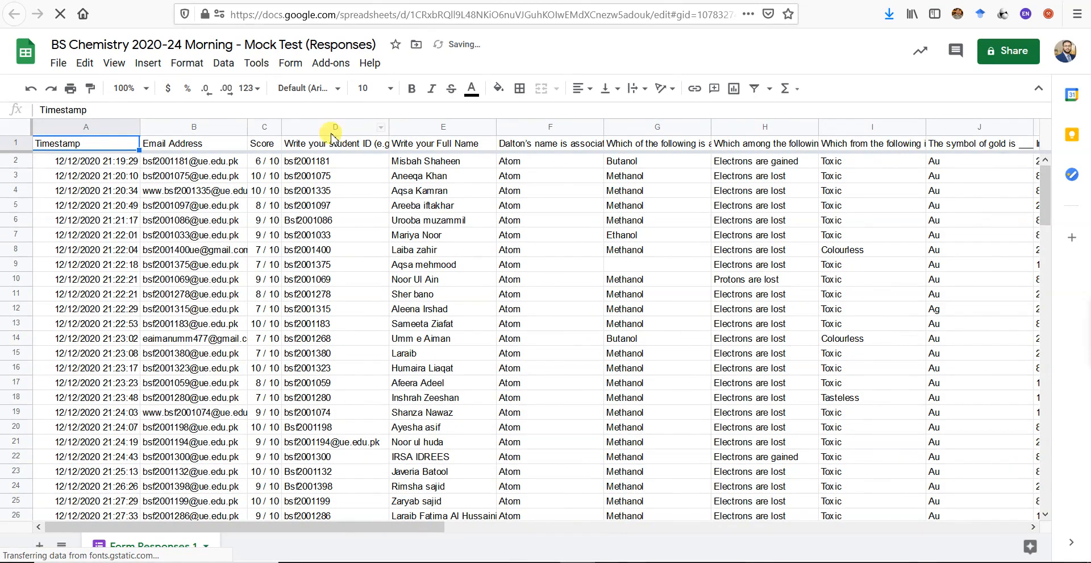
pyautogui.doubleClick(387, 121)
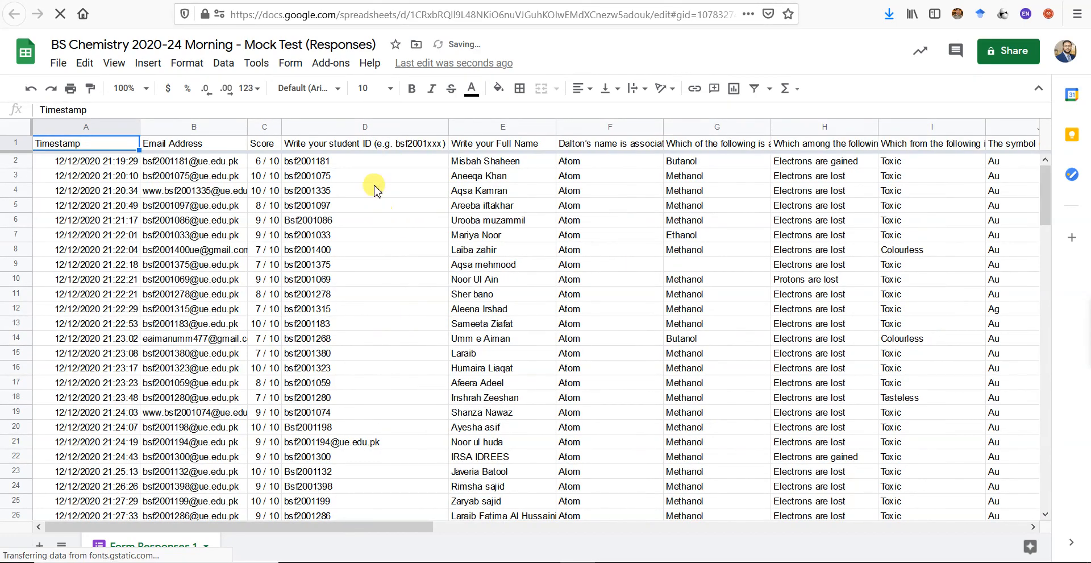
# Step: Examine the student ID column through all the response rows for inconsistently written IDs
pyautogui.scroll(-7, 374, 190)
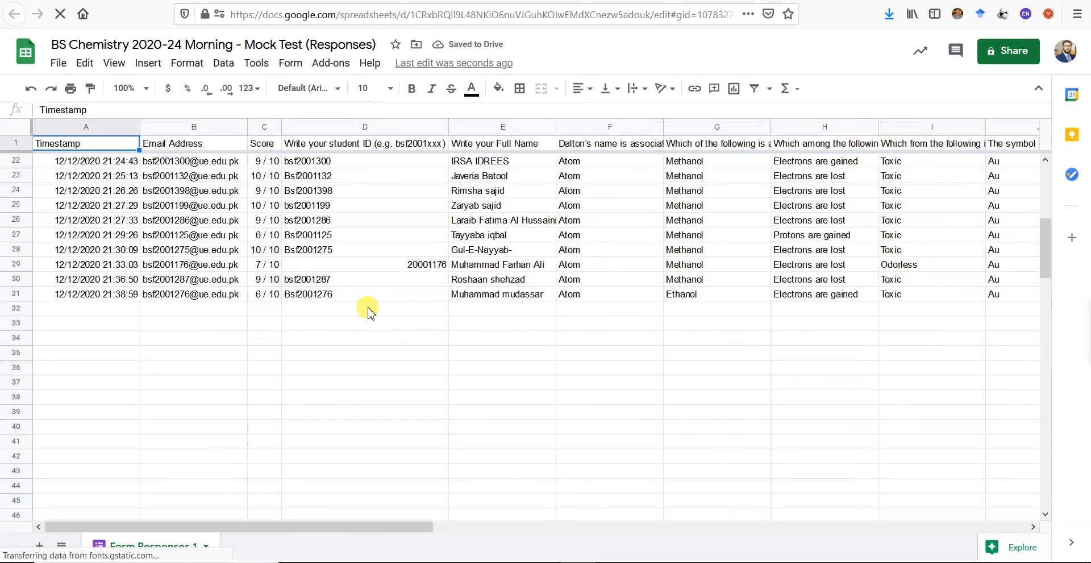
pyautogui.scroll(7, 322, 302)
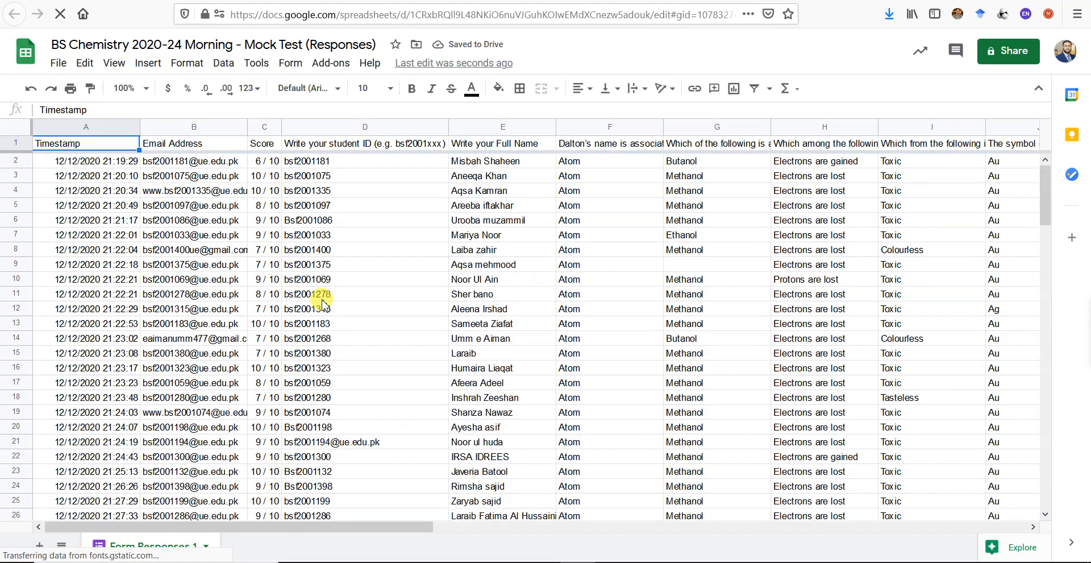
pyautogui.scroll(-1, 323, 302)
pyautogui.scroll(1, 323, 302)
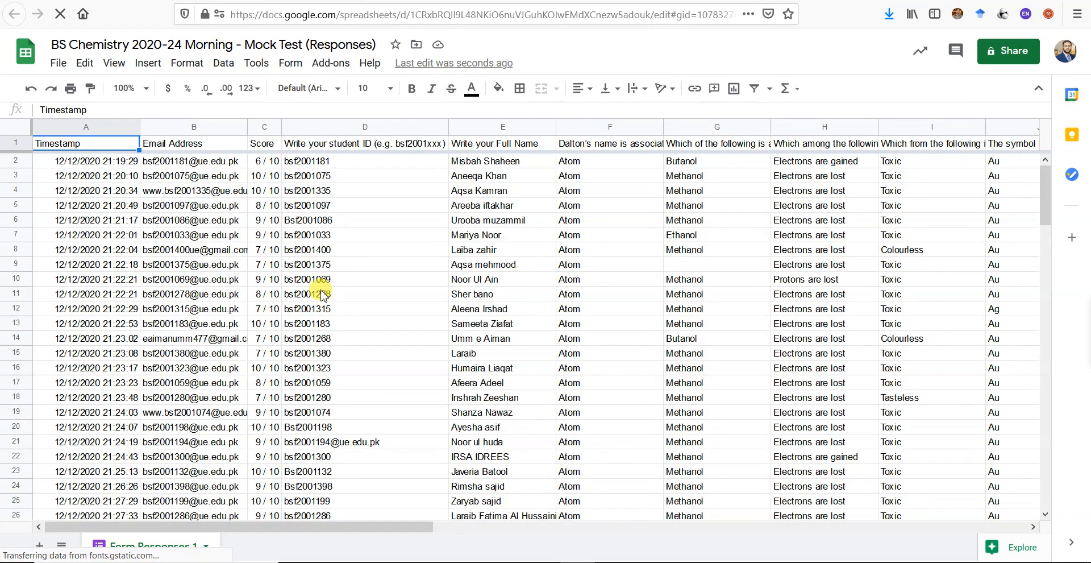
pyautogui.scroll(-7, 323, 294)
pyautogui.scroll(3, 324, 297)
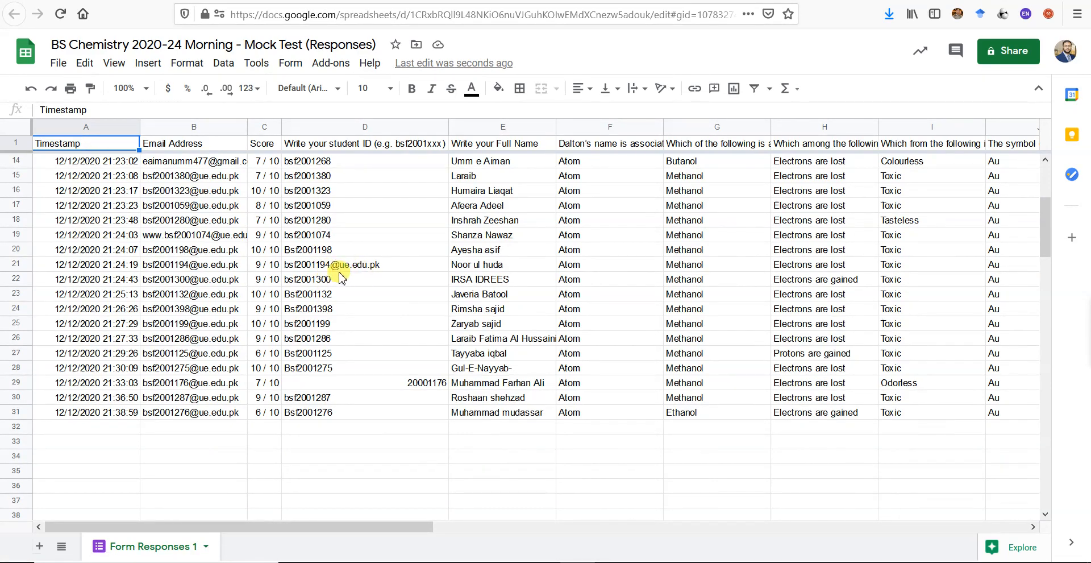
pyautogui.scroll(4, 343, 276)
pyautogui.scroll(-8, 349, 290)
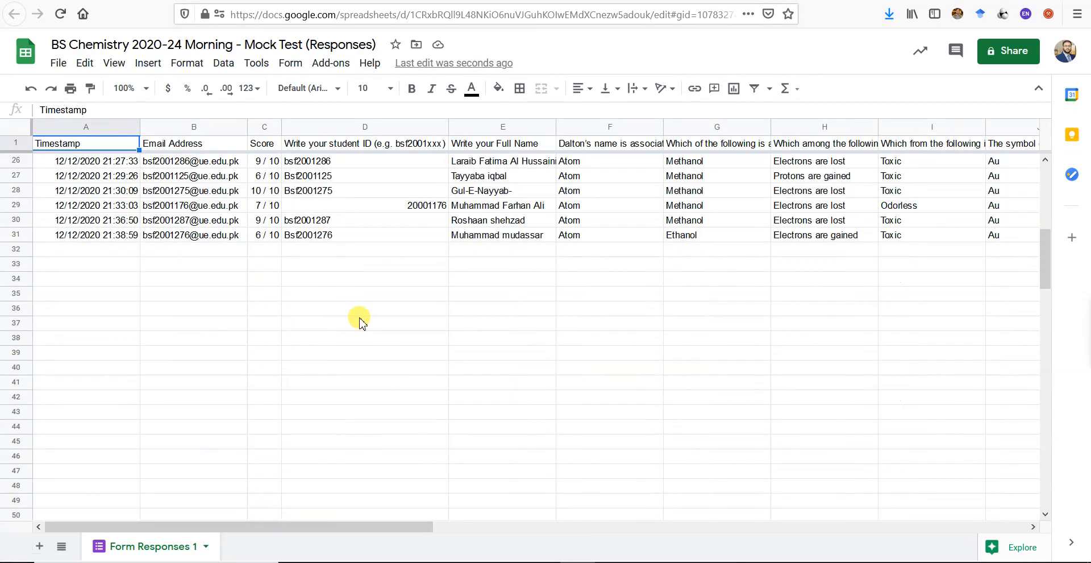
# Step: Remove the email domain from the student ID in row 21 and add the bsf prefix to the ID in row 29
pyautogui.scroll(4, 358, 316)
pyautogui.click(364, 265)
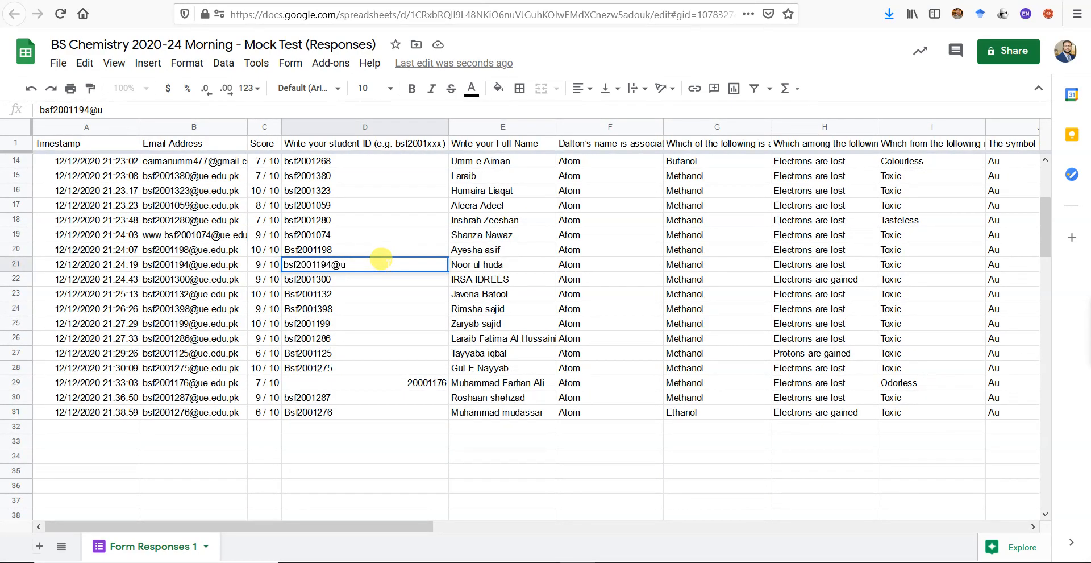
pyautogui.click(383, 292)
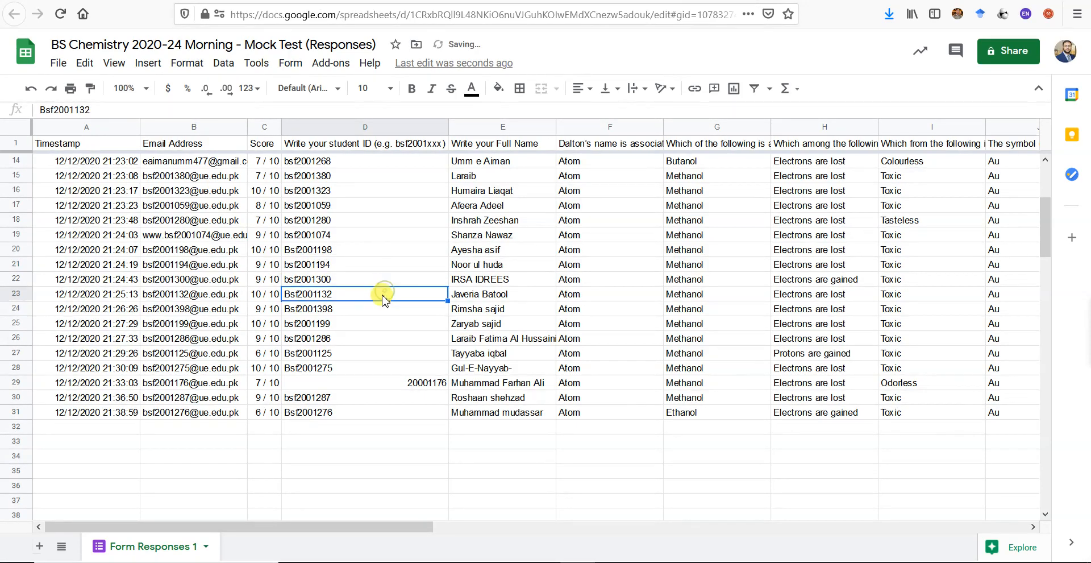
pyautogui.click(400, 382)
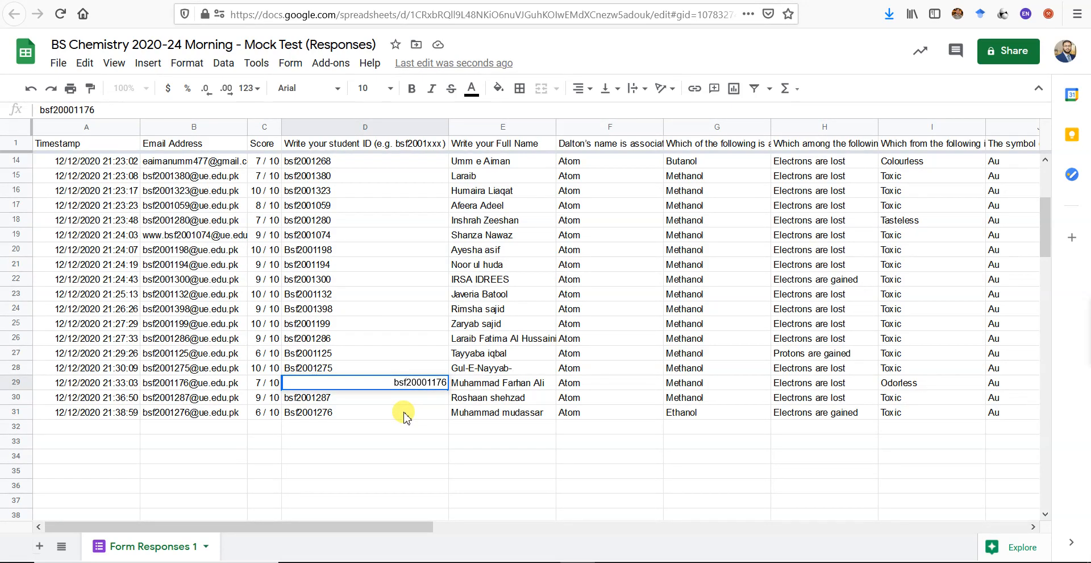
pyautogui.press('Return')
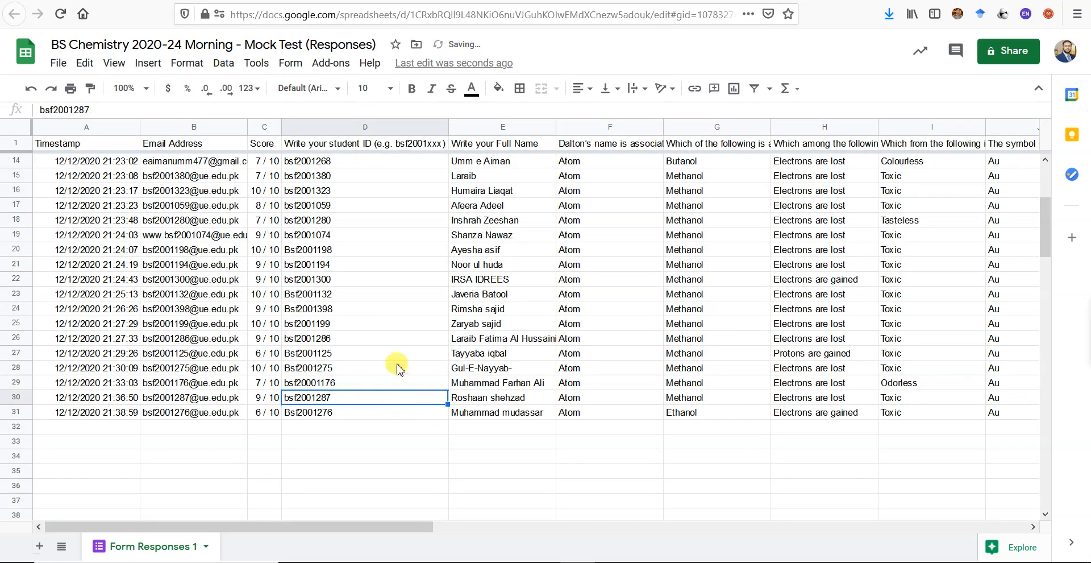
# Step: Sort the sheet A → Z by the student ID column and clear the column selection
pyautogui.scroll(4, 396, 310)
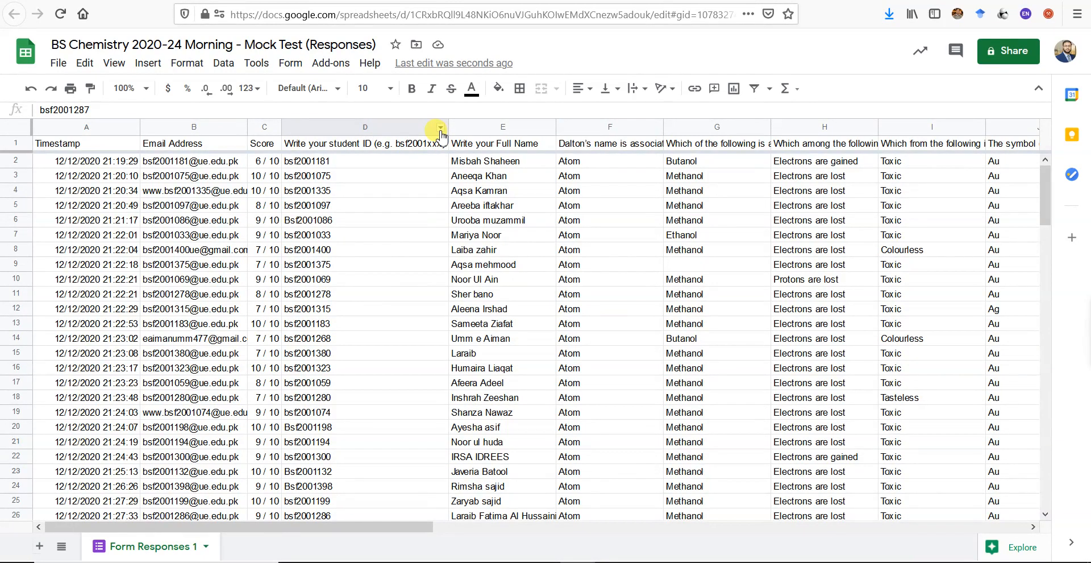
pyautogui.click(441, 129)
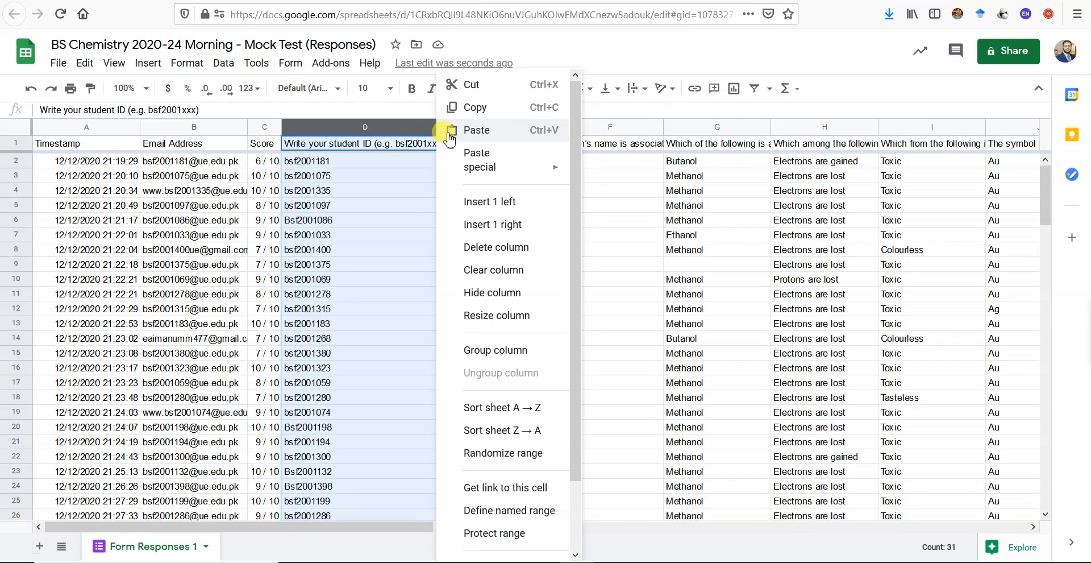
pyautogui.click(522, 417)
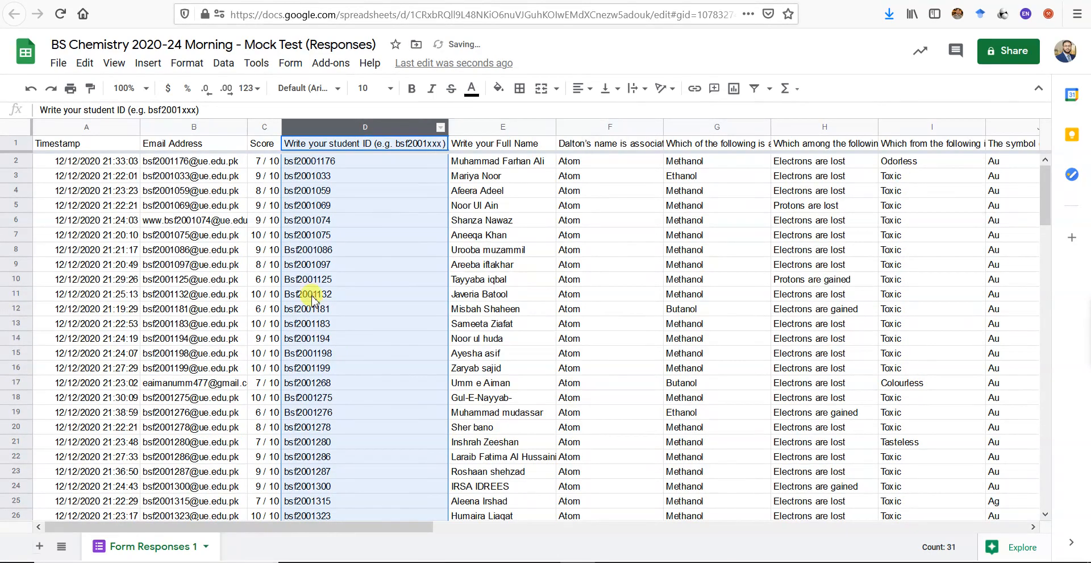
pyautogui.click(415, 261)
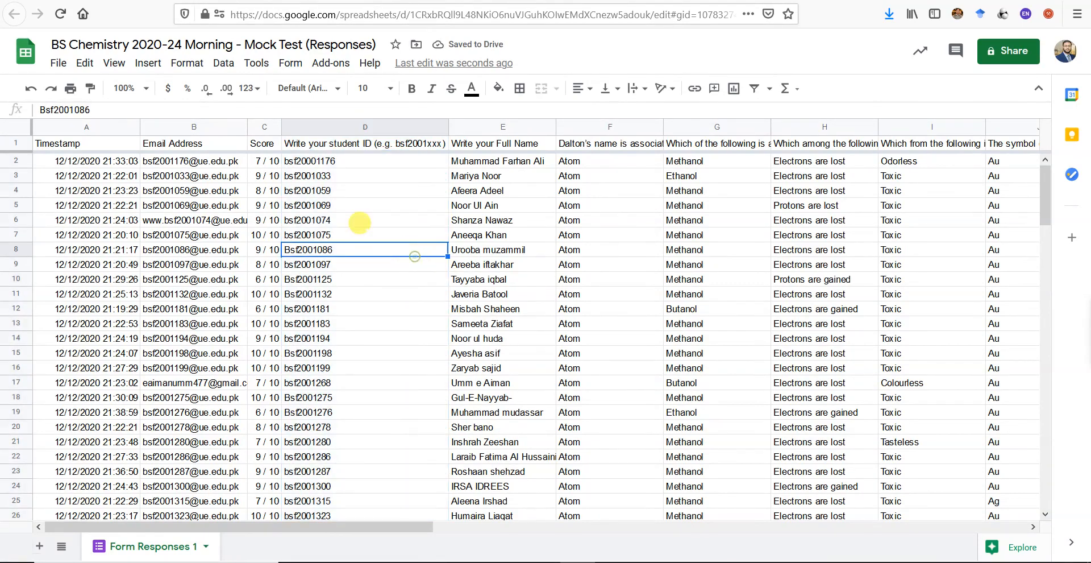
# Step: Remove the extra zero from the student ID in row 2
pyautogui.click(314, 163)
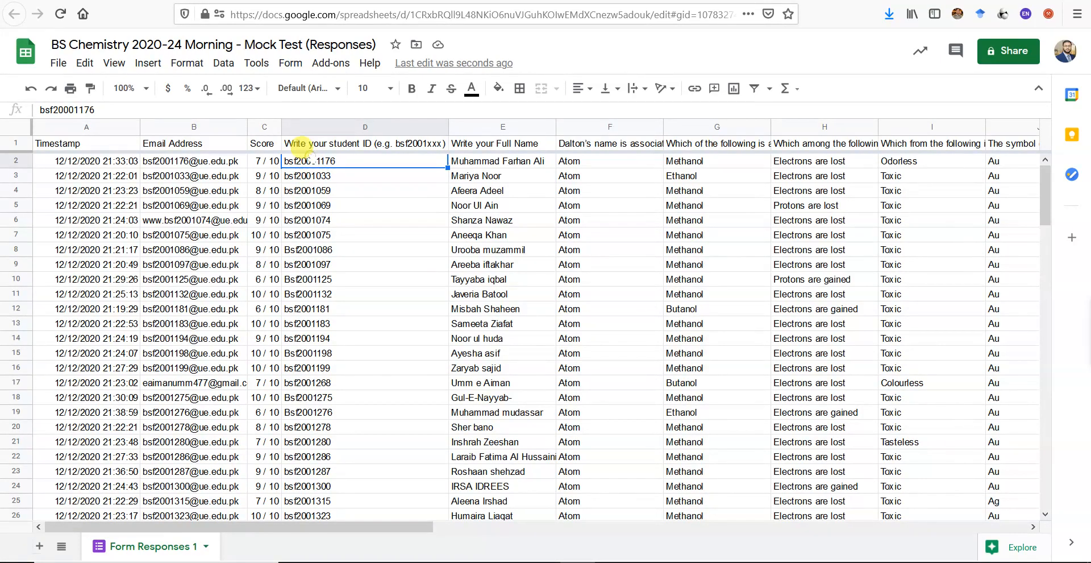
pyautogui.doubleClick(313, 161)
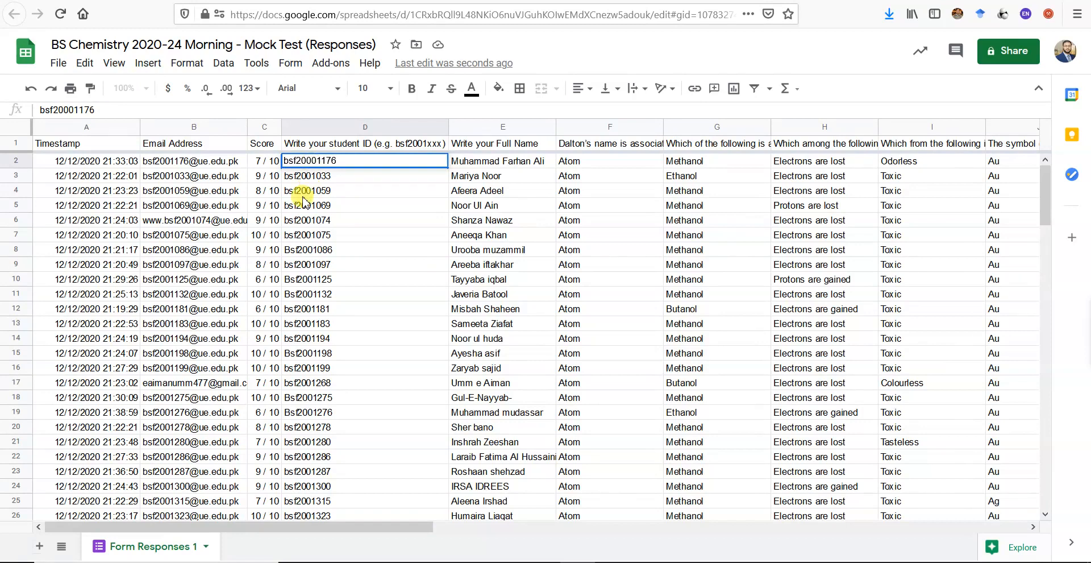
pyautogui.click(330, 206)
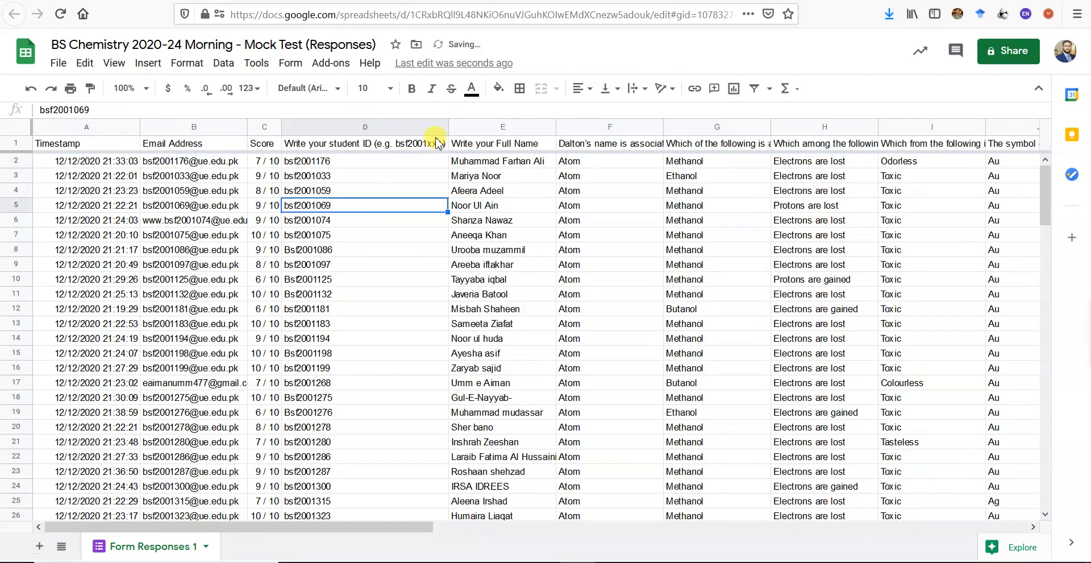
# Step: Sort the sheet A → Z by student ID again to place the corrected ID in order
pyautogui.click(441, 130)
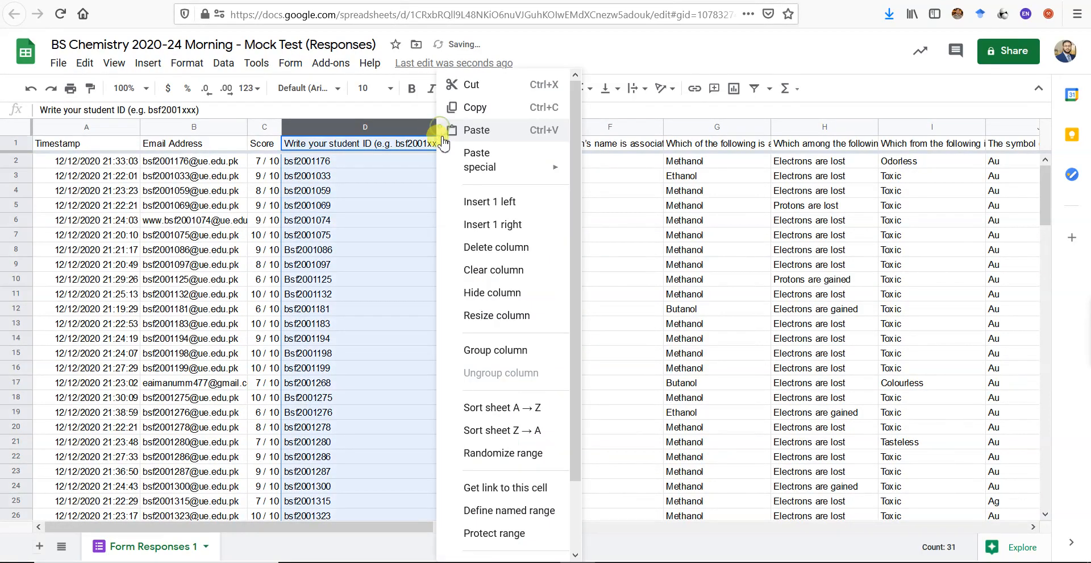
pyautogui.click(516, 409)
pyautogui.click(357, 310)
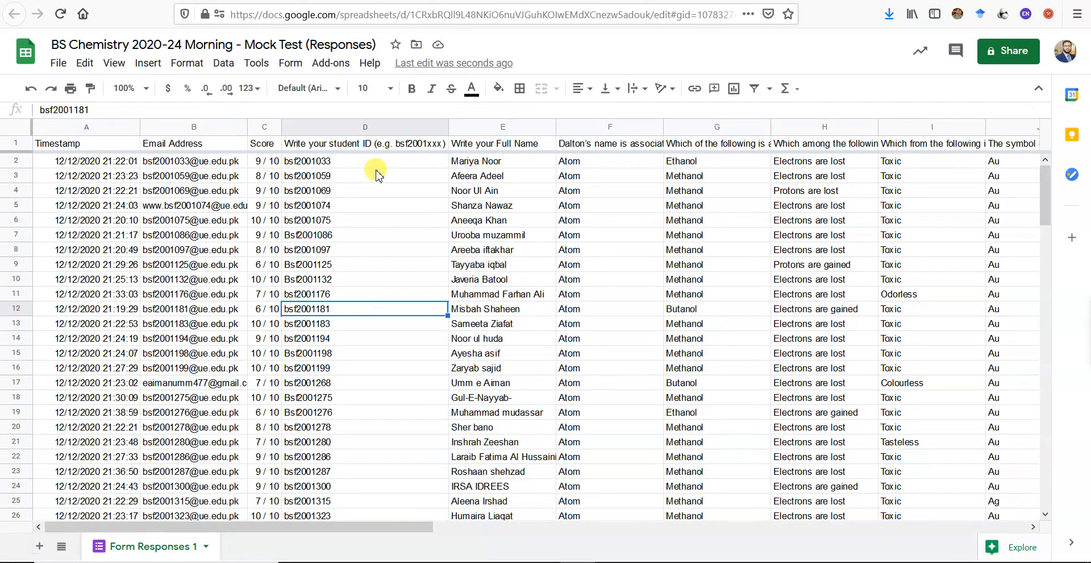
# Step: Move the Score column directly after the full name column and check the rearranged rows
pyautogui.click(264, 125)
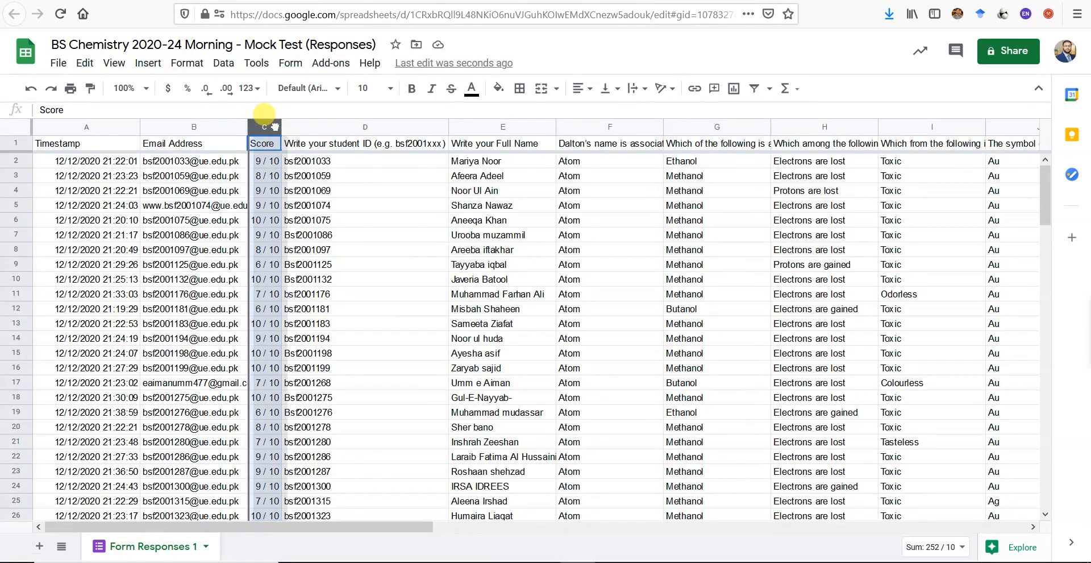
pyautogui.moveTo(265, 125); pyautogui.dragTo(506, 125)
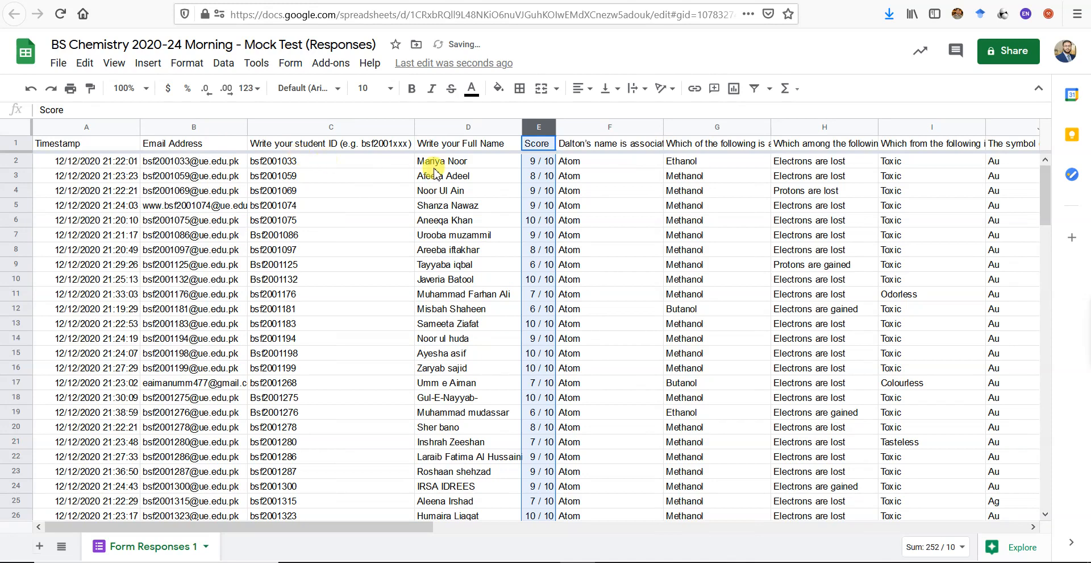
pyautogui.click(547, 177)
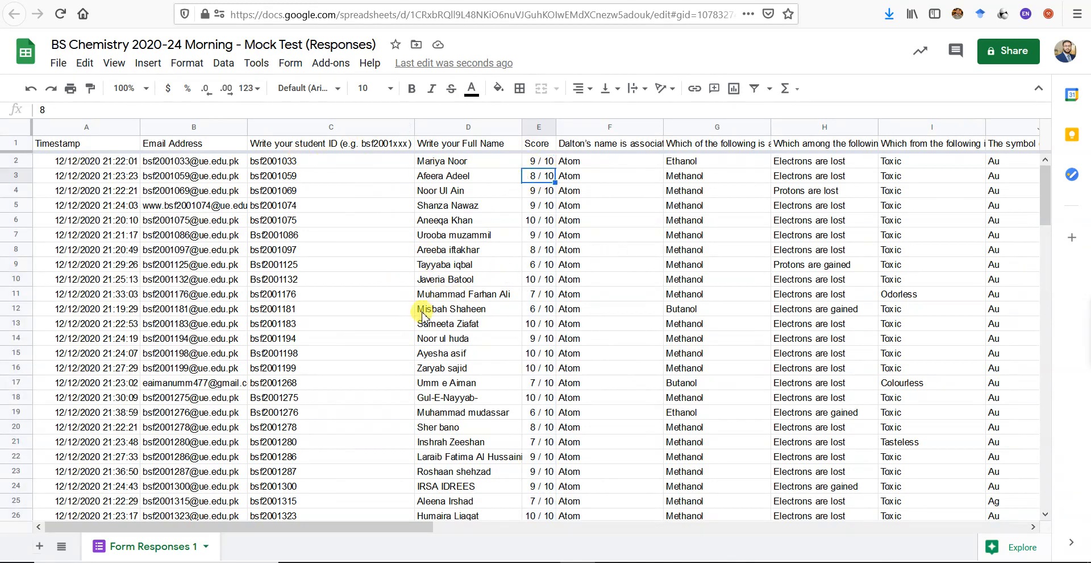
pyautogui.scroll(-5, 420, 321)
pyautogui.scroll(5, 409, 306)
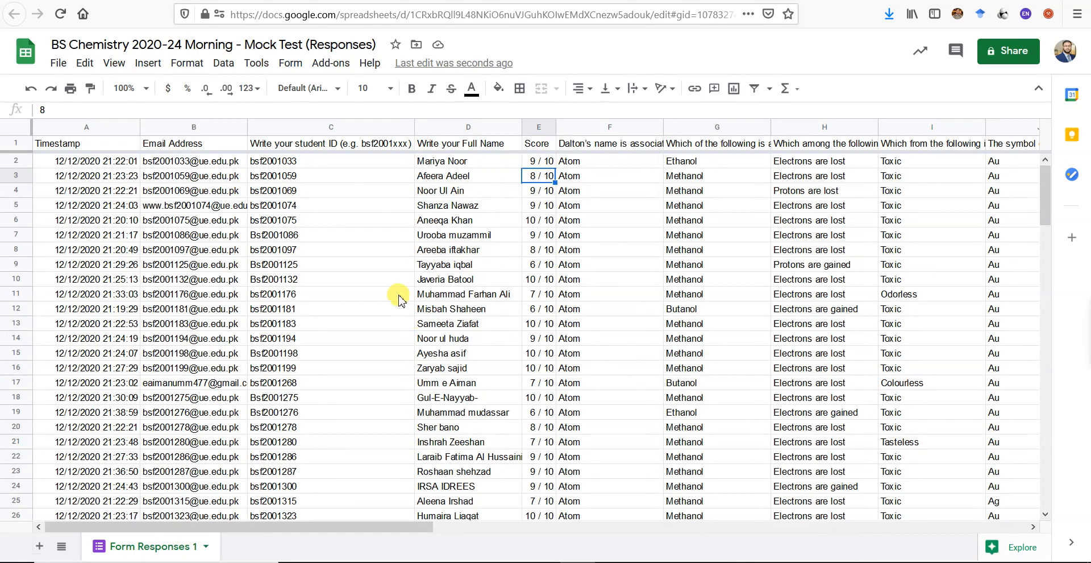
# Step: Download the spreadsheet in Microsoft Excel (.xlsx) format and save the file
pyautogui.click(59, 63)
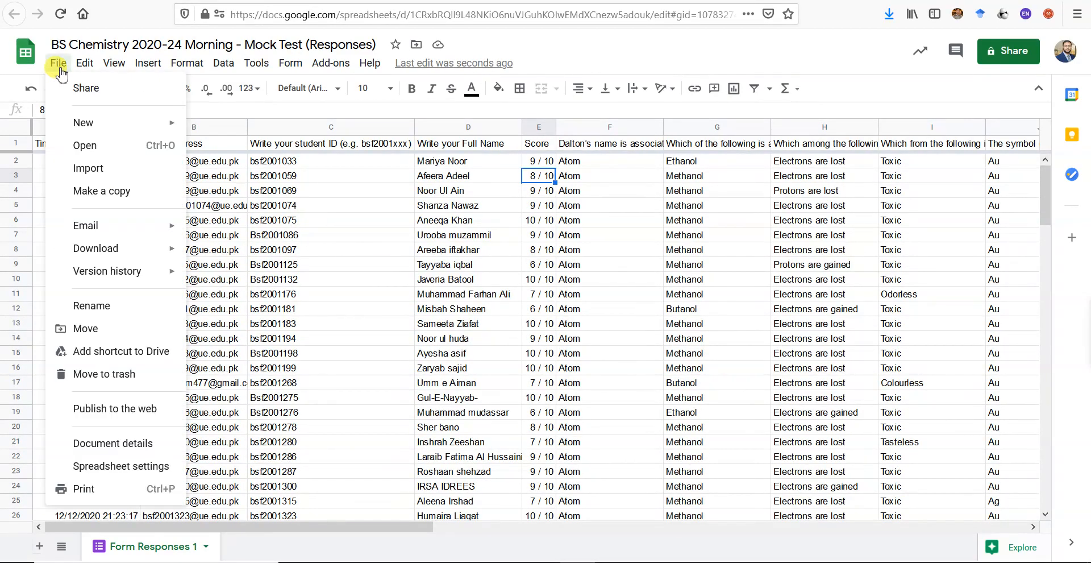
pyautogui.moveTo(153, 249)
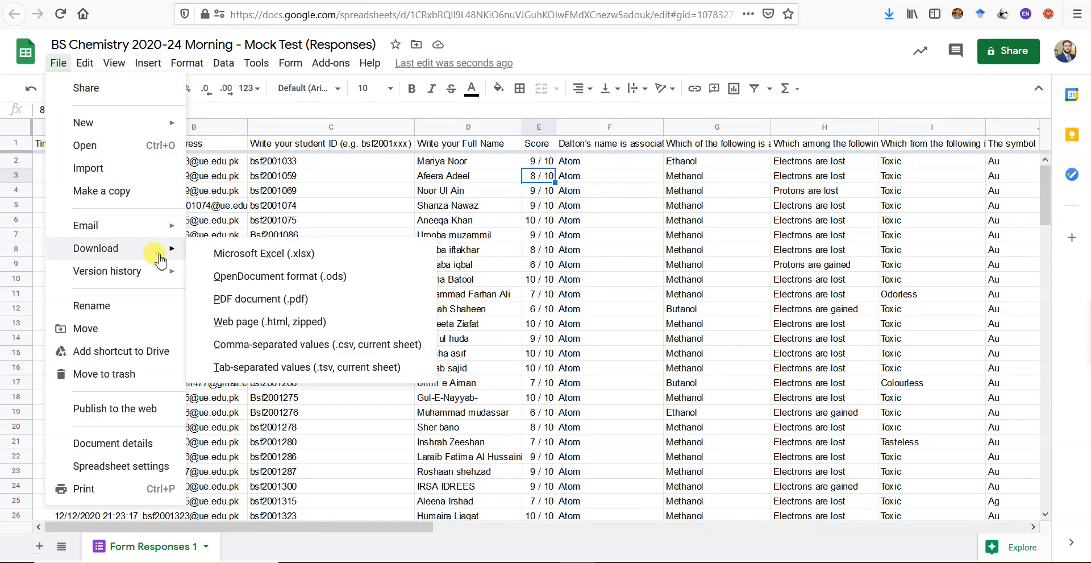
pyautogui.click(269, 254)
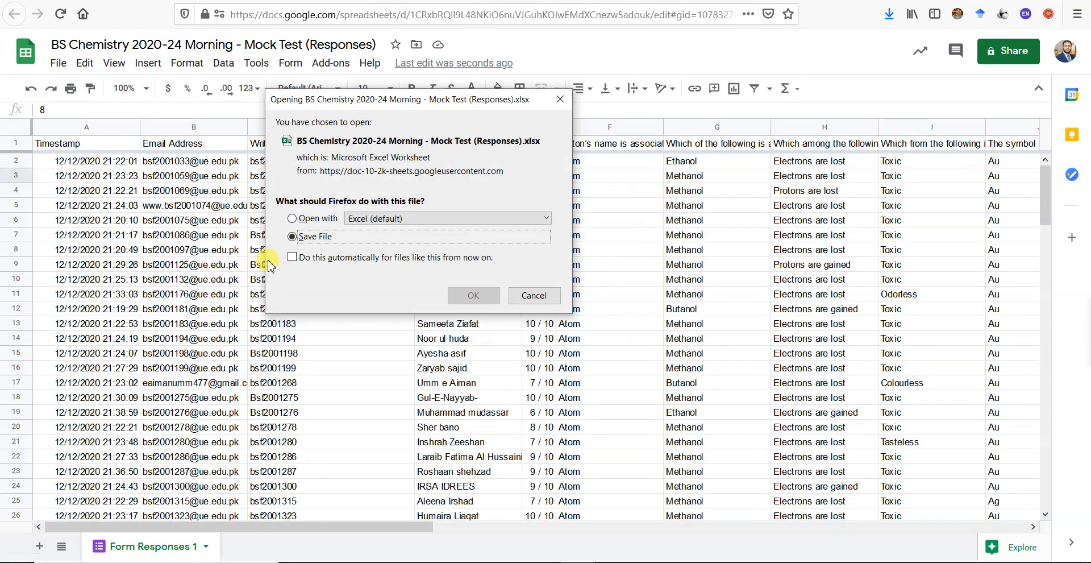
pyautogui.click(452, 298)
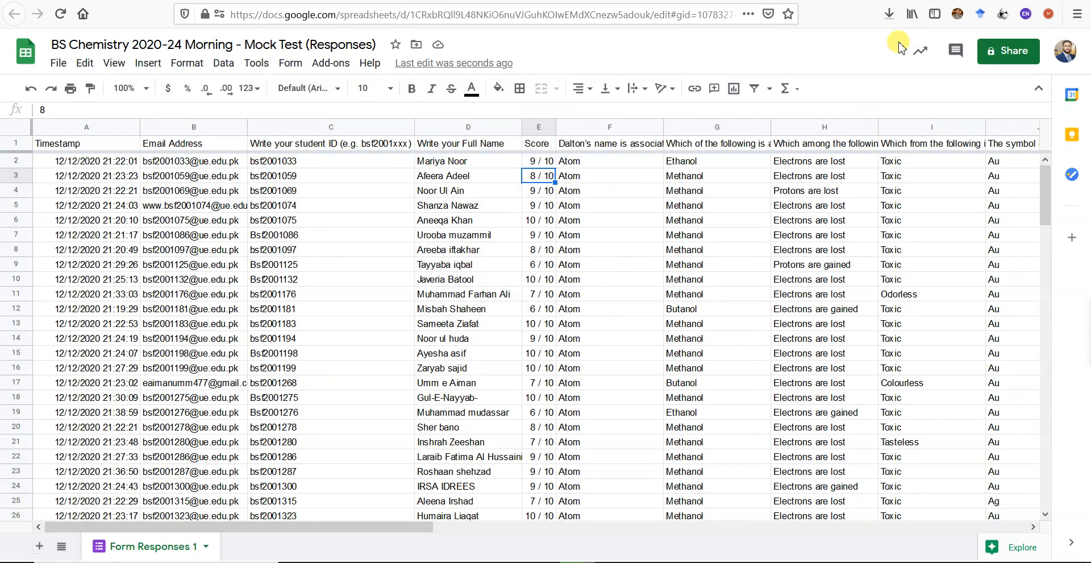
# Step: Show the downloaded workbook in its folder and rename it "BS Chemistry 2020-24 Morning - Mock Test Result"
pyautogui.click(889, 13)
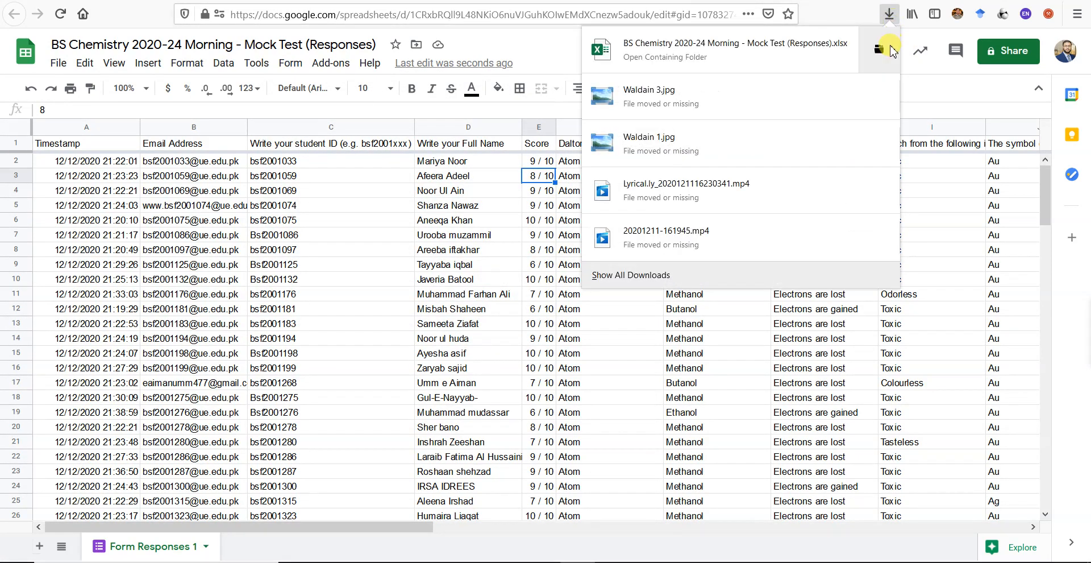
pyautogui.click(878, 51)
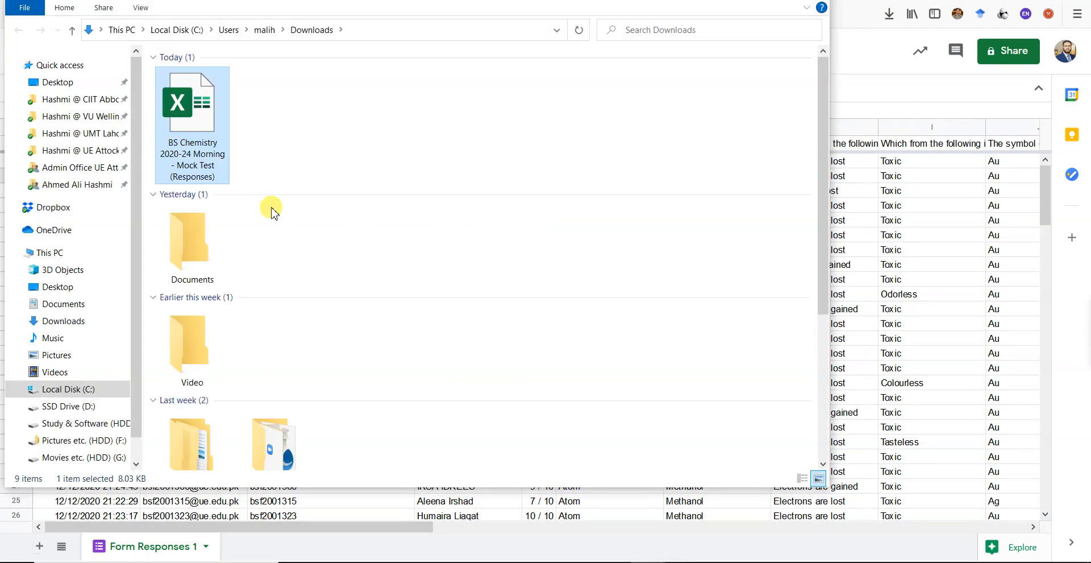
pyautogui.click(199, 164)
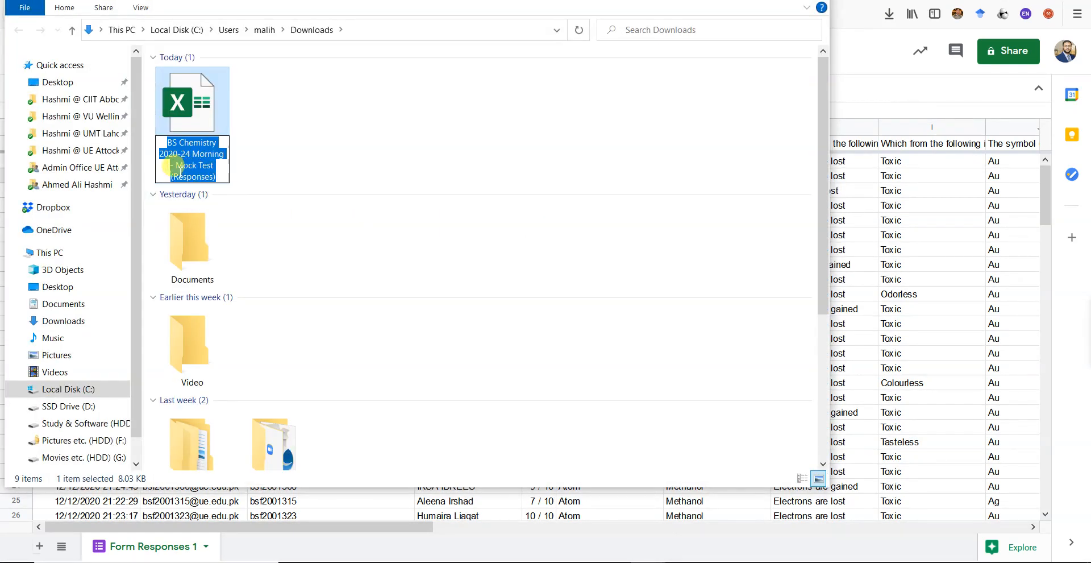
pyautogui.doubleClick(189, 177)
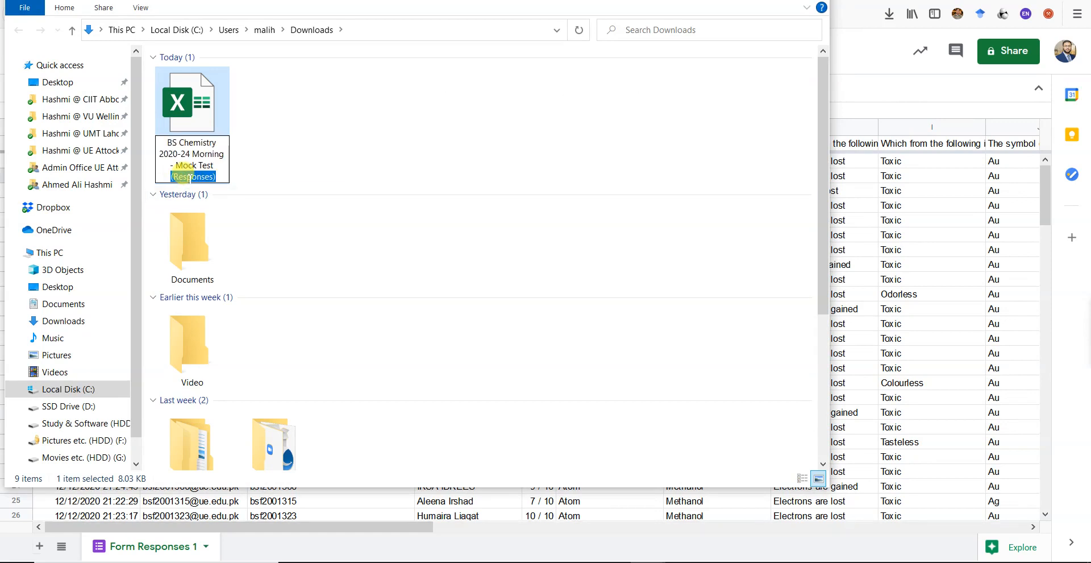
pyautogui.write('Resu')
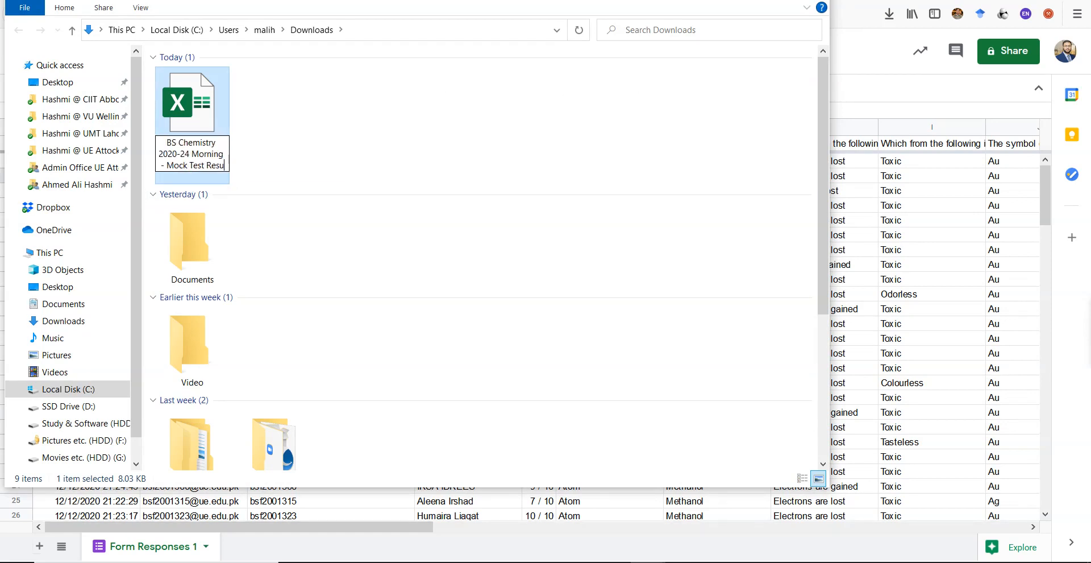
pyautogui.write('lt')
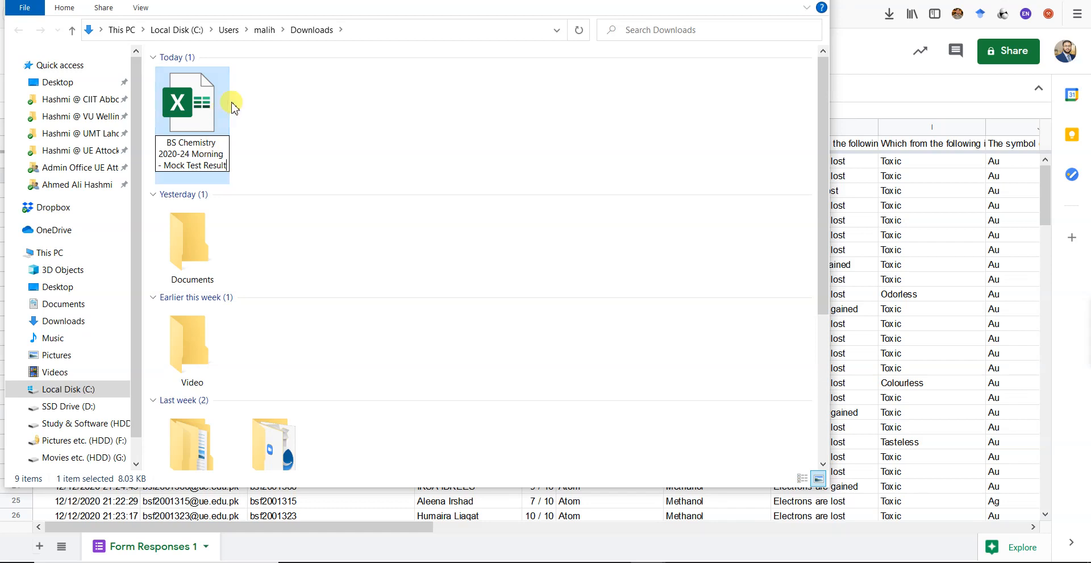
pyautogui.press('Return')
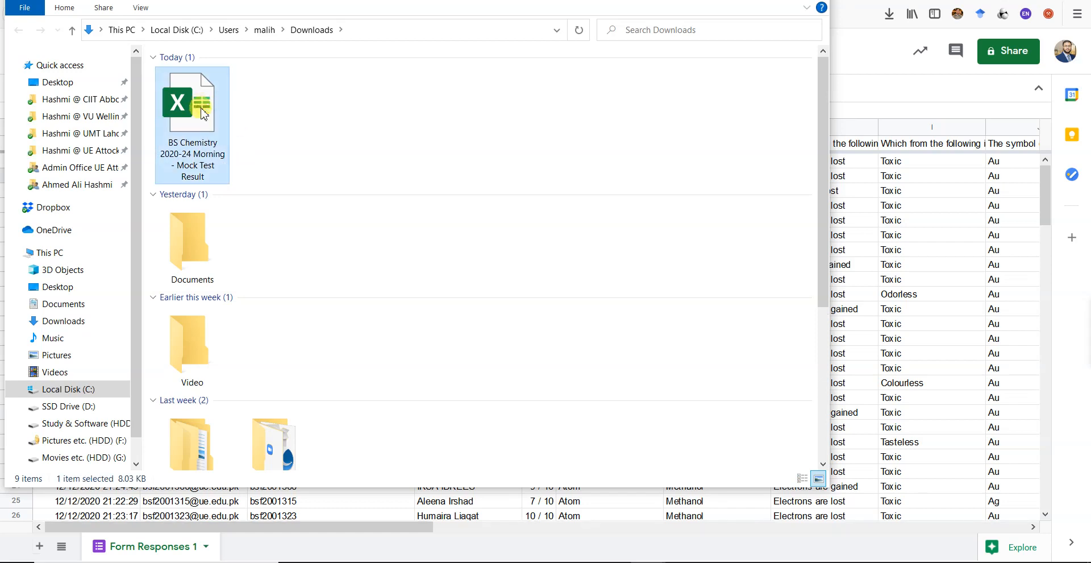
# Step: Open the renamed workbook in Excel, enable editing, and delete all the question columns after Score, F through P
pyautogui.doubleClick(203, 112)
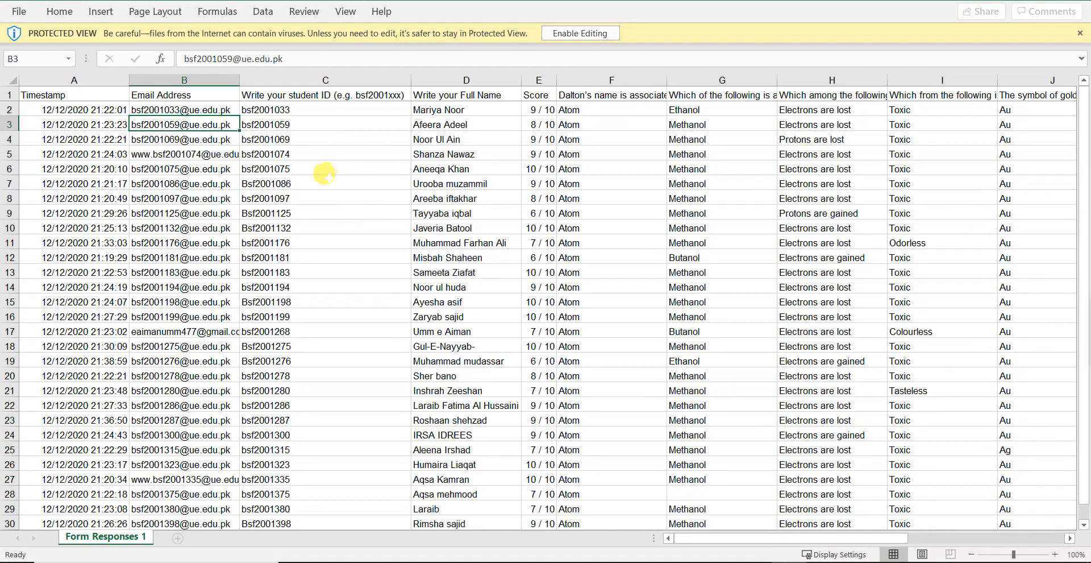
pyautogui.click(595, 33)
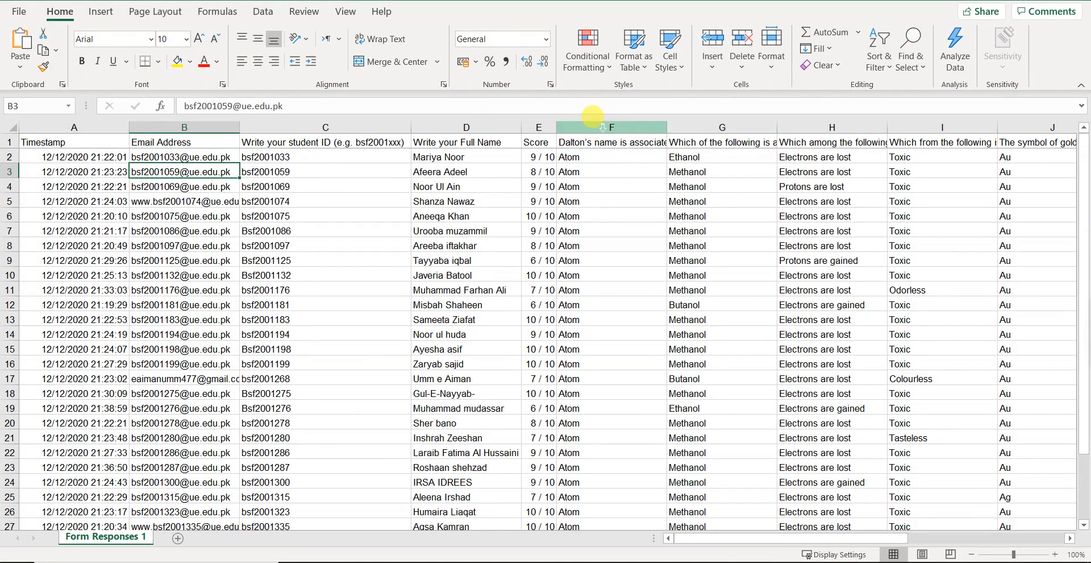
pyautogui.click(603, 127)
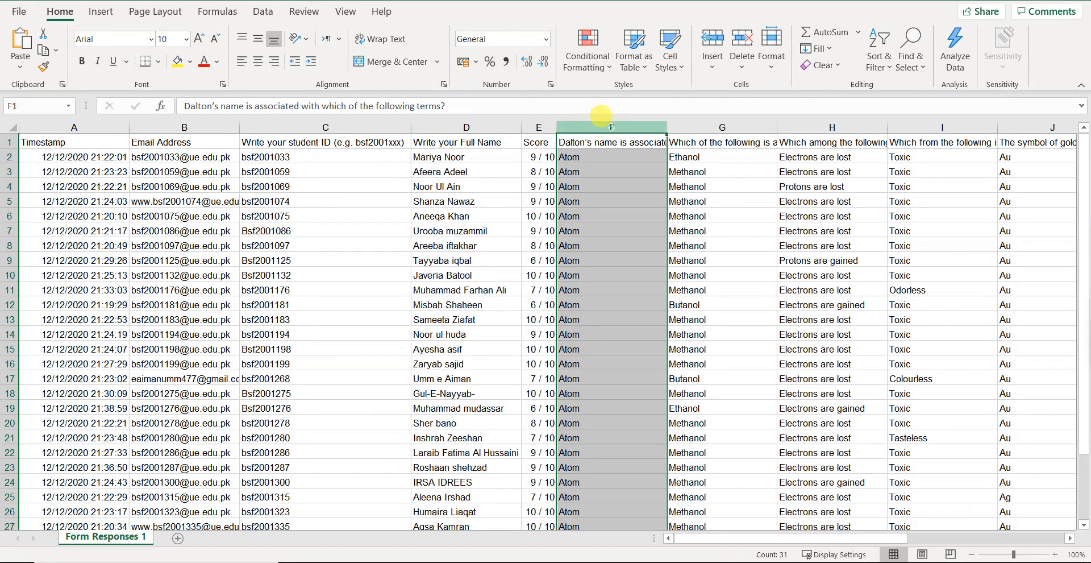
pyautogui.moveTo(608, 126); pyautogui.dragTo(949, 127)
pyautogui.rightClick(942, 130)
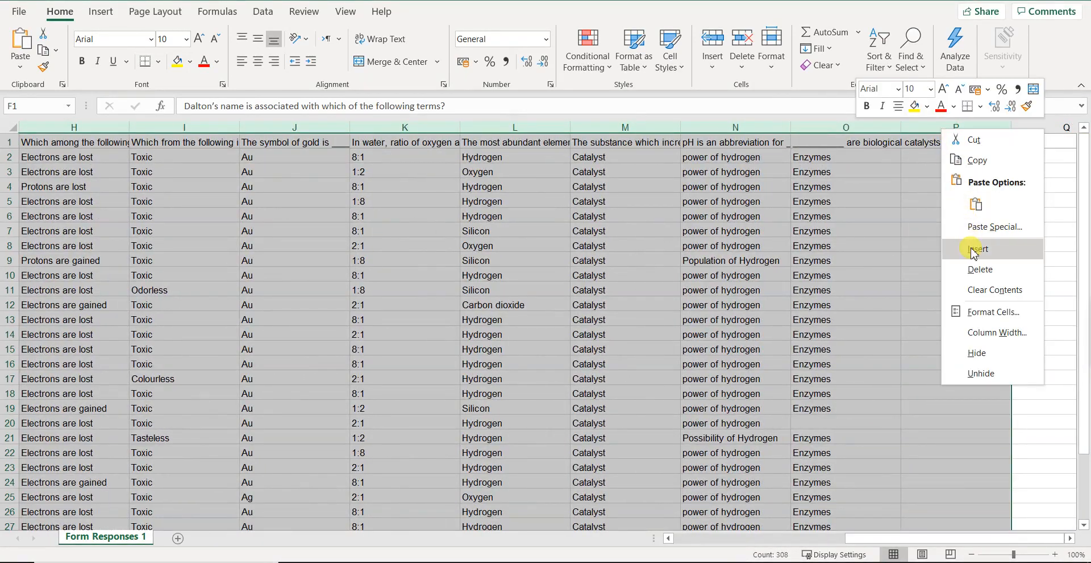
pyautogui.click(978, 269)
pyautogui.click(533, 375)
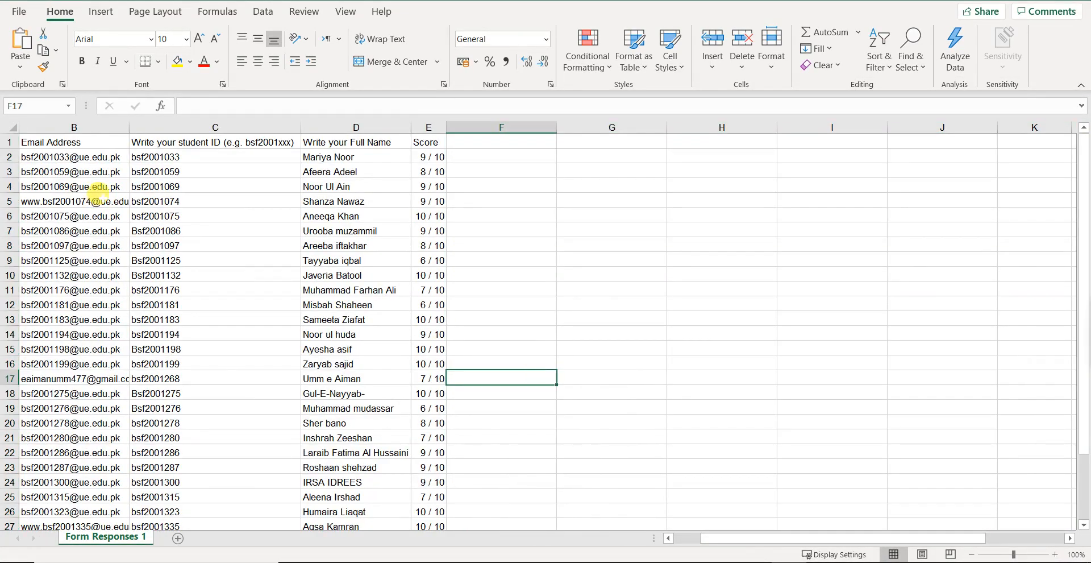
# Step: Delete the Timestamp column and widen the Email Address column to fit its contents
pyautogui.click(681, 540)
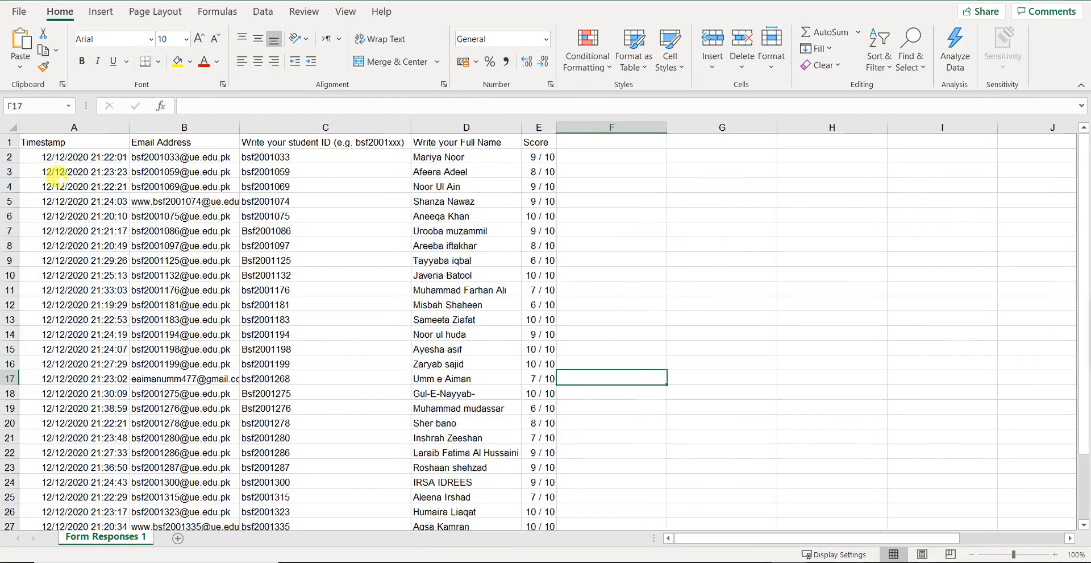
pyautogui.click(68, 127)
pyautogui.rightClick(67, 130)
pyautogui.click(95, 276)
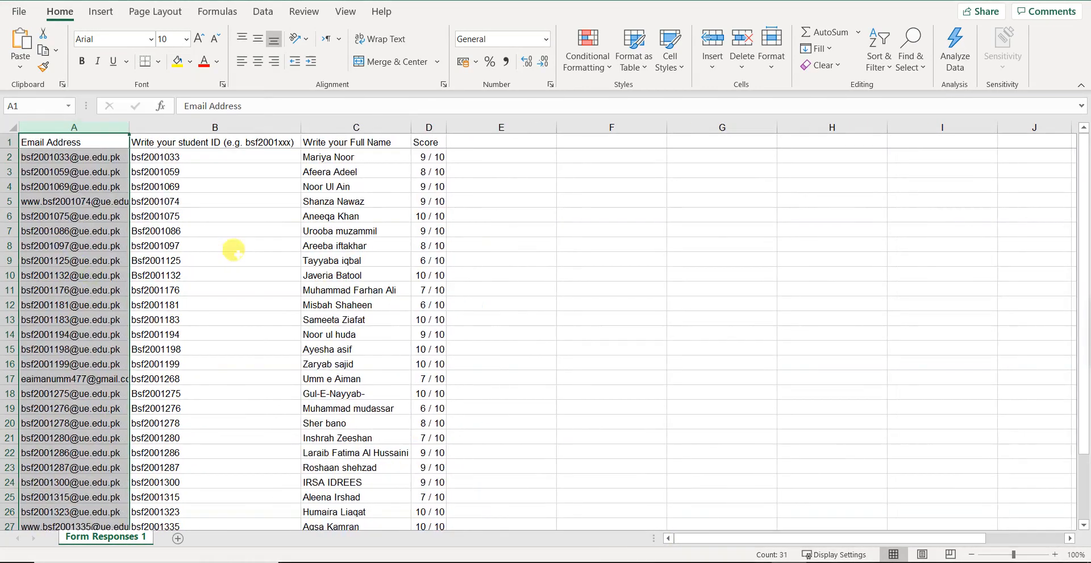
pyautogui.click(230, 259)
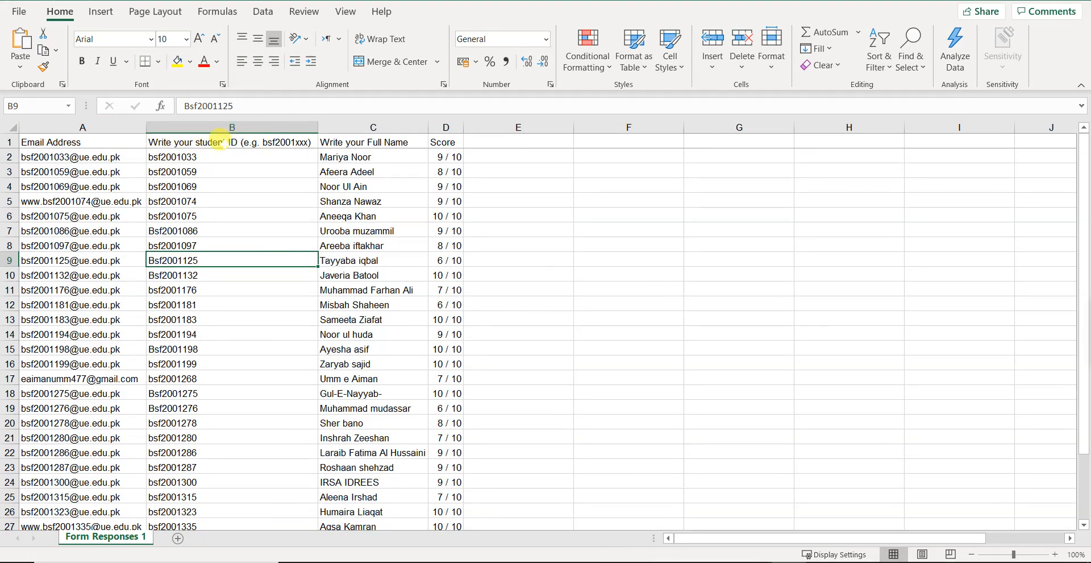
# Step: Shorten the header in B1 to "student ID" and fit the column width to its contents
pyautogui.click(193, 142)
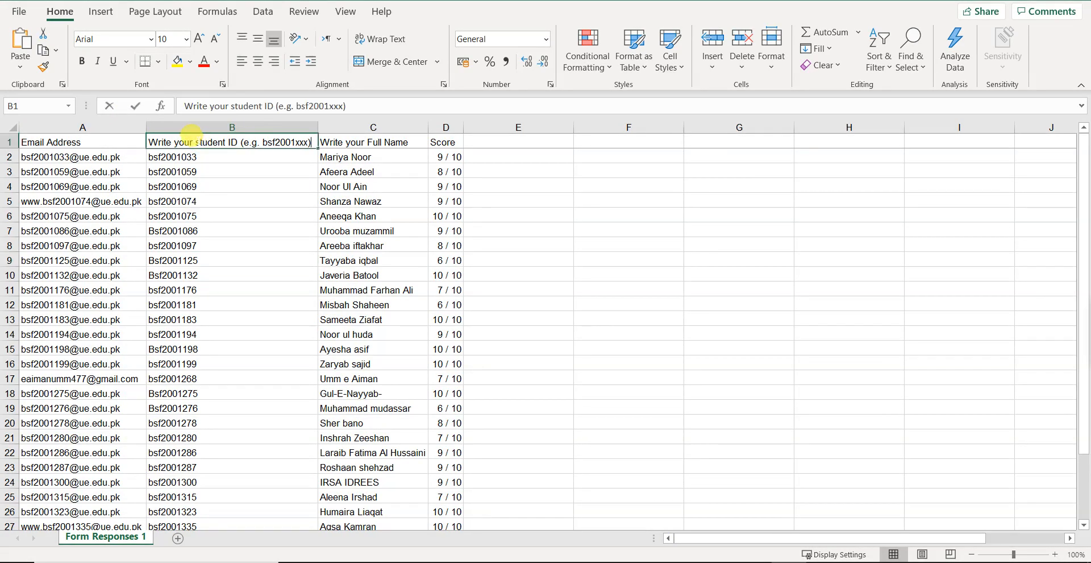
pyautogui.doubleClick(192, 141)
pyautogui.moveTo(183, 144); pyautogui.dragTo(131, 139)
pyautogui.press('BackSpace')
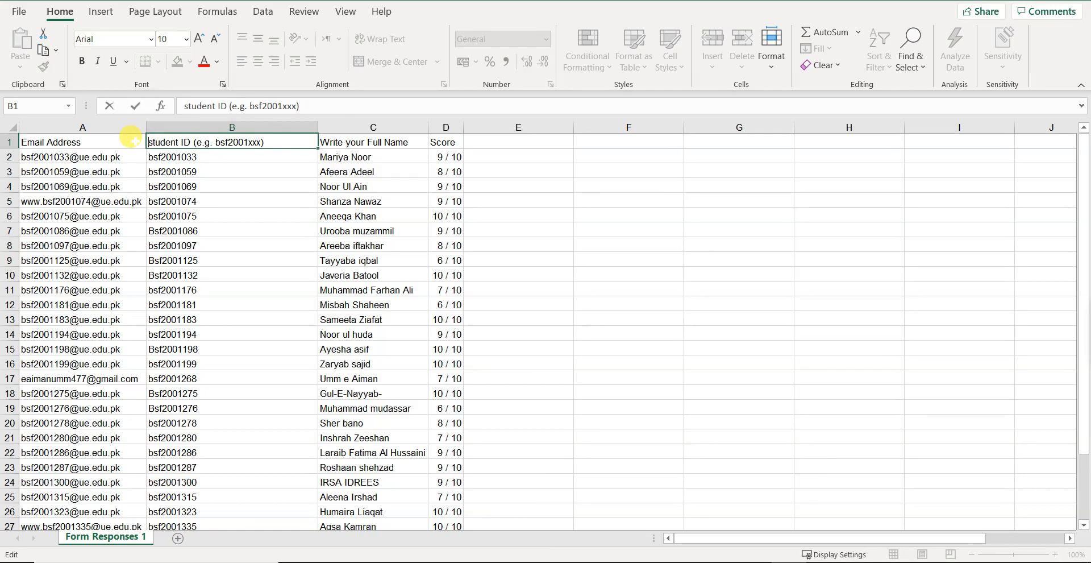
pyautogui.moveTo(191, 141); pyautogui.dragTo(310, 141)
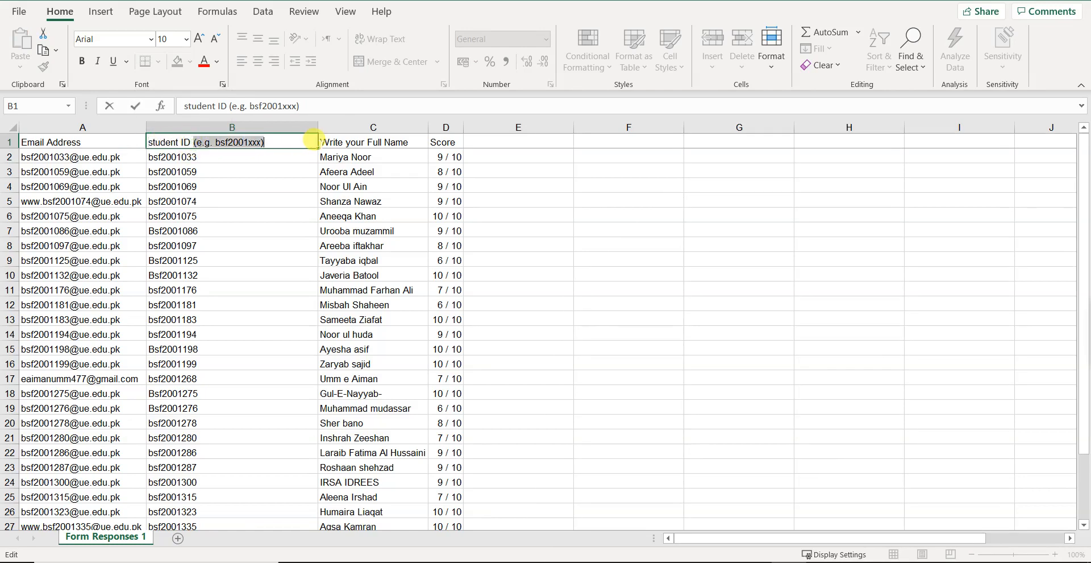
pyautogui.press('BackSpace')
pyautogui.click(337, 228)
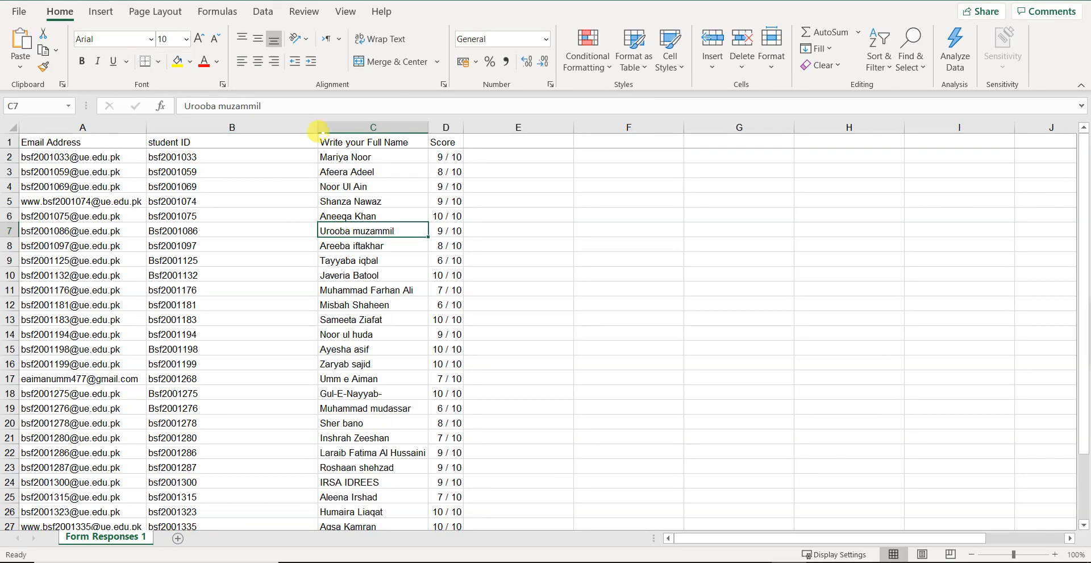
pyautogui.doubleClick(316, 125)
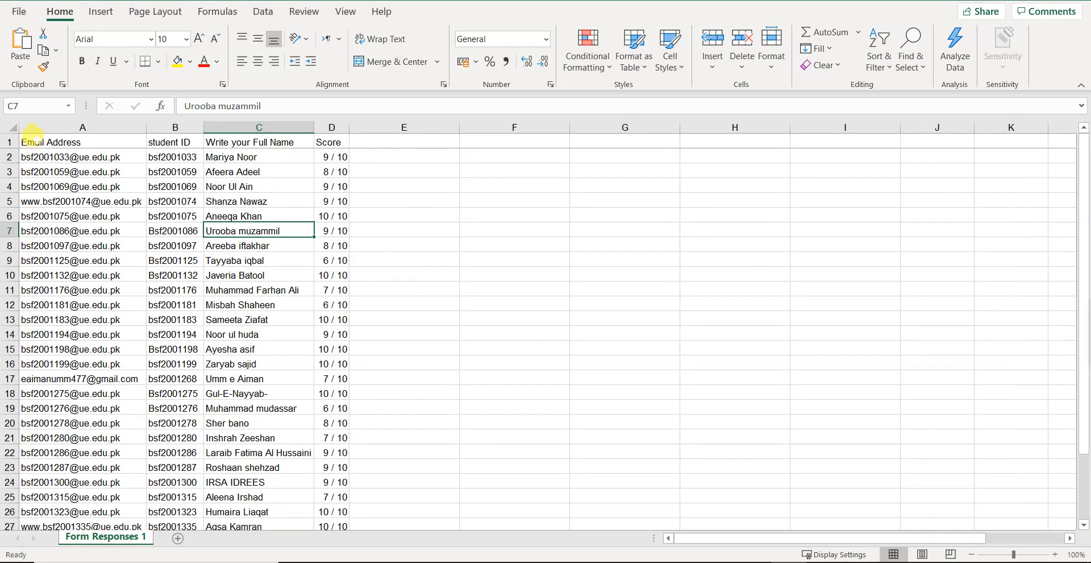
# Step: Make the header cells A1 to D1 bold
pyautogui.moveTo(30, 142); pyautogui.dragTo(332, 140)
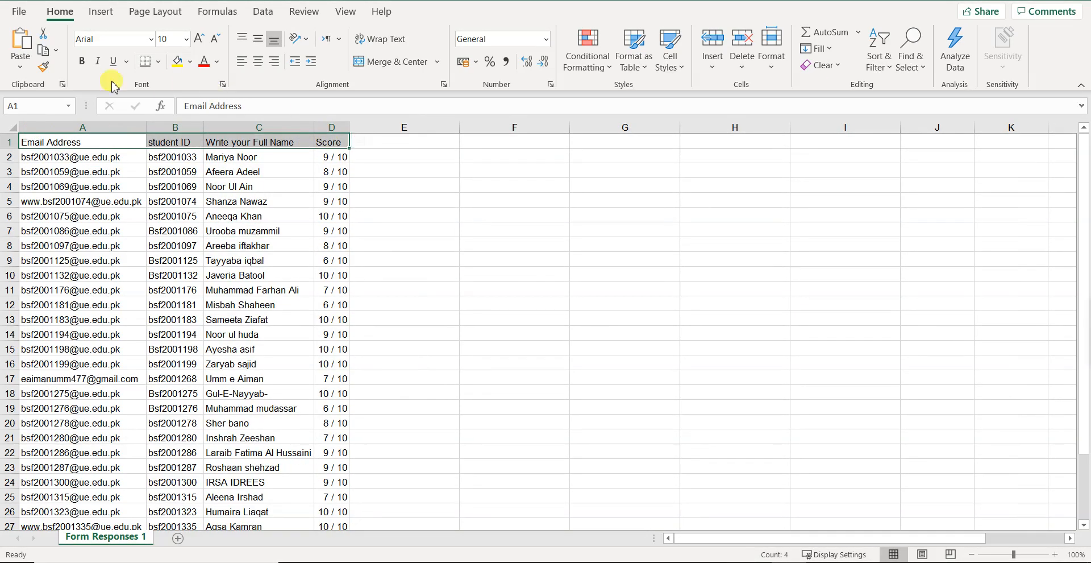
pyautogui.click(78, 62)
pyautogui.click(77, 171)
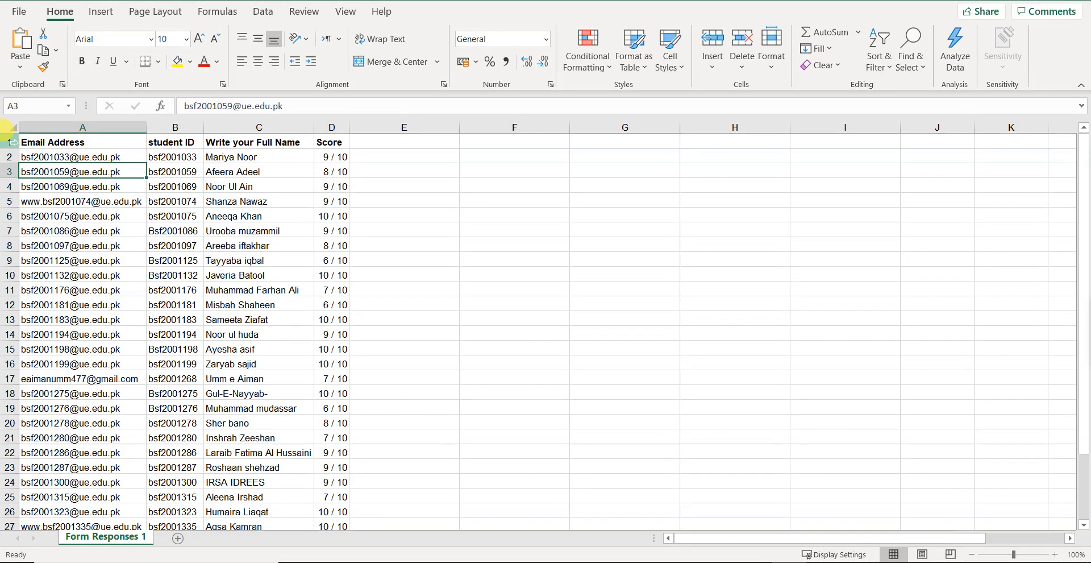
# Step: Insert a row above the headers and enter the title "BS Chemistry 1st Semester Mock Test Result" in A1
pyautogui.rightClick(10, 141)
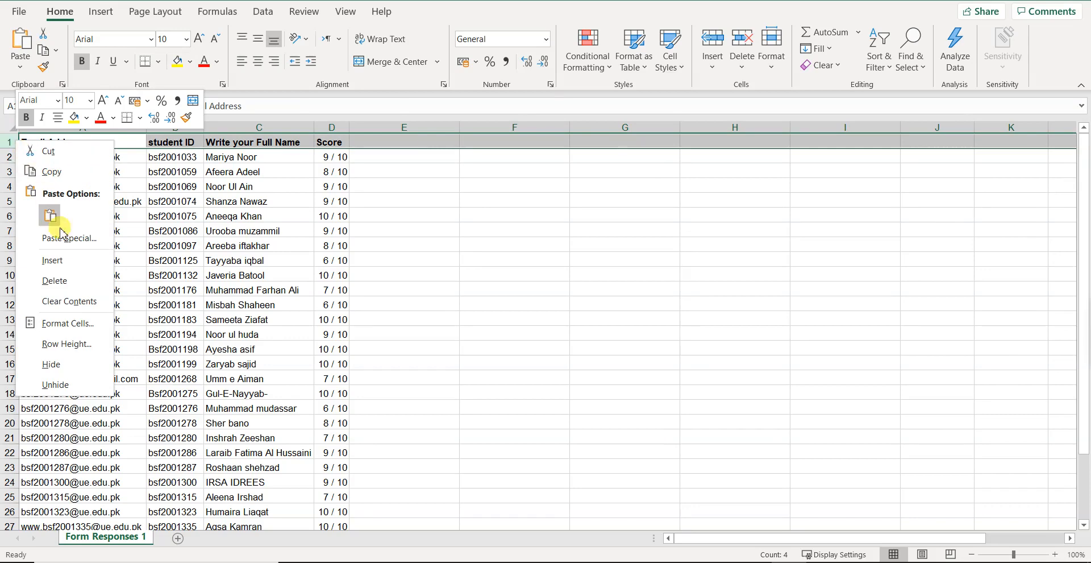
pyautogui.click(56, 253)
pyautogui.click(77, 140)
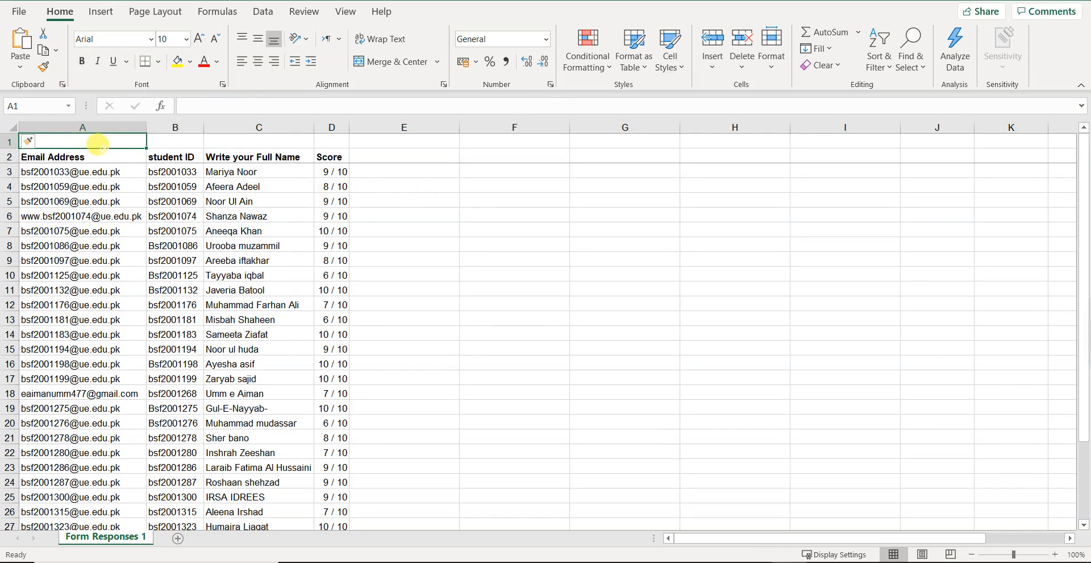
pyautogui.write('B')
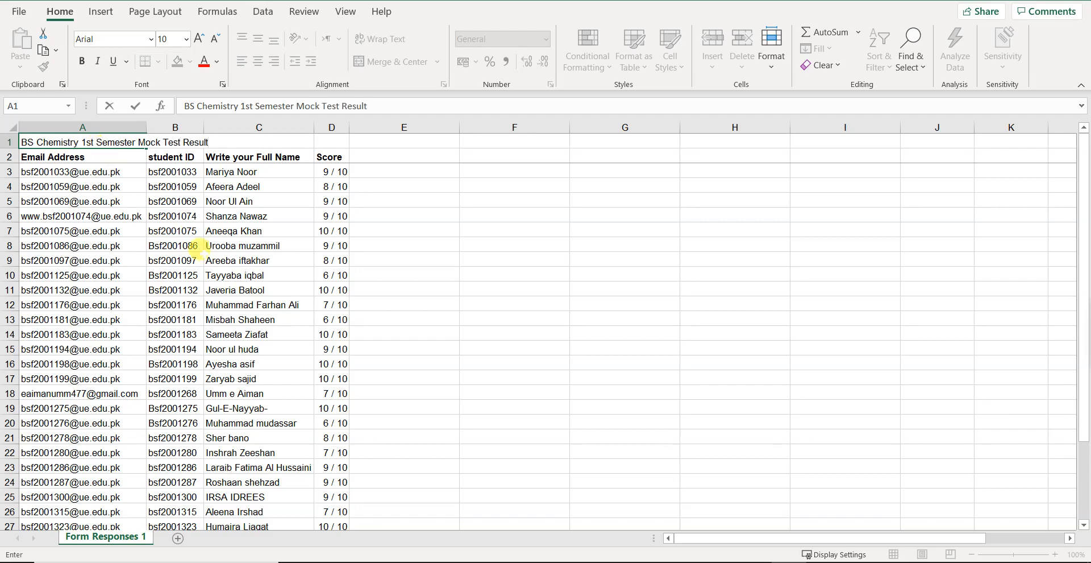
pyautogui.click(207, 255)
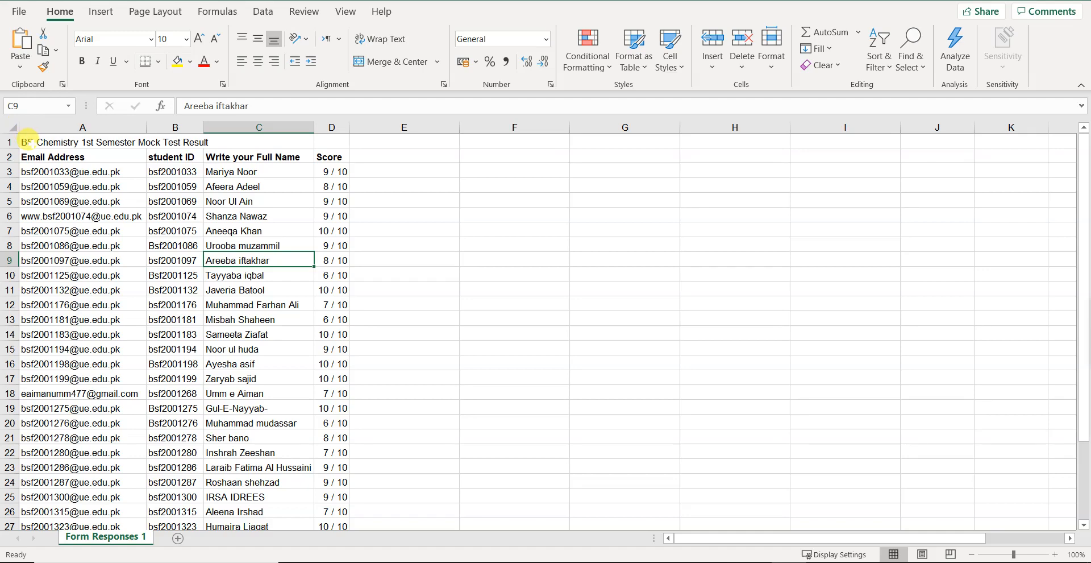
# Step: Merge and center the title across A1 to D1, make it bold, and look over the finished table
pyautogui.moveTo(27, 141); pyautogui.dragTo(322, 142)
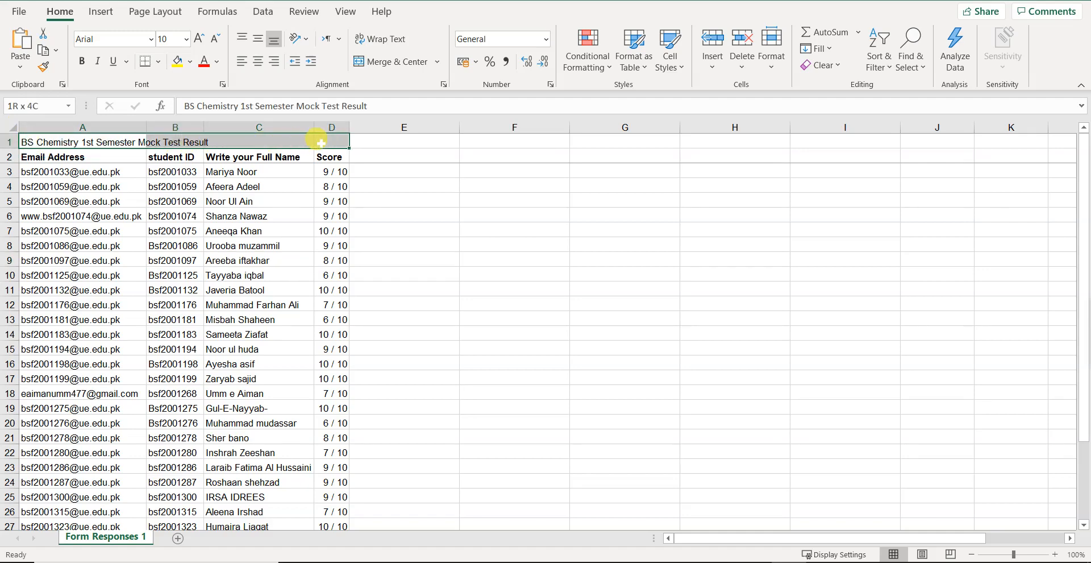
pyautogui.click(389, 63)
pyautogui.click(227, 227)
pyautogui.click(160, 142)
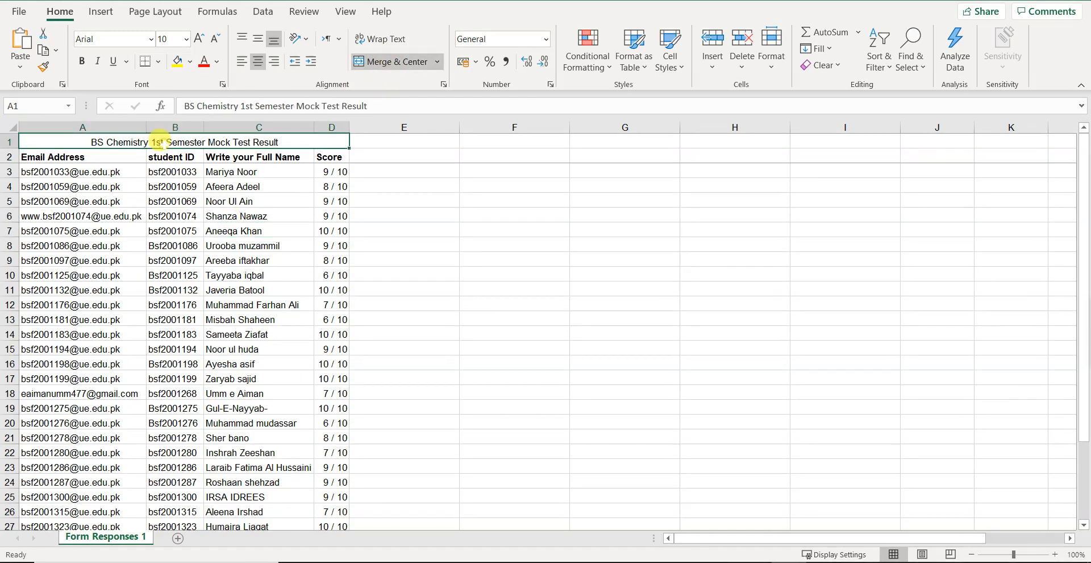
pyautogui.click(80, 61)
pyautogui.click(273, 276)
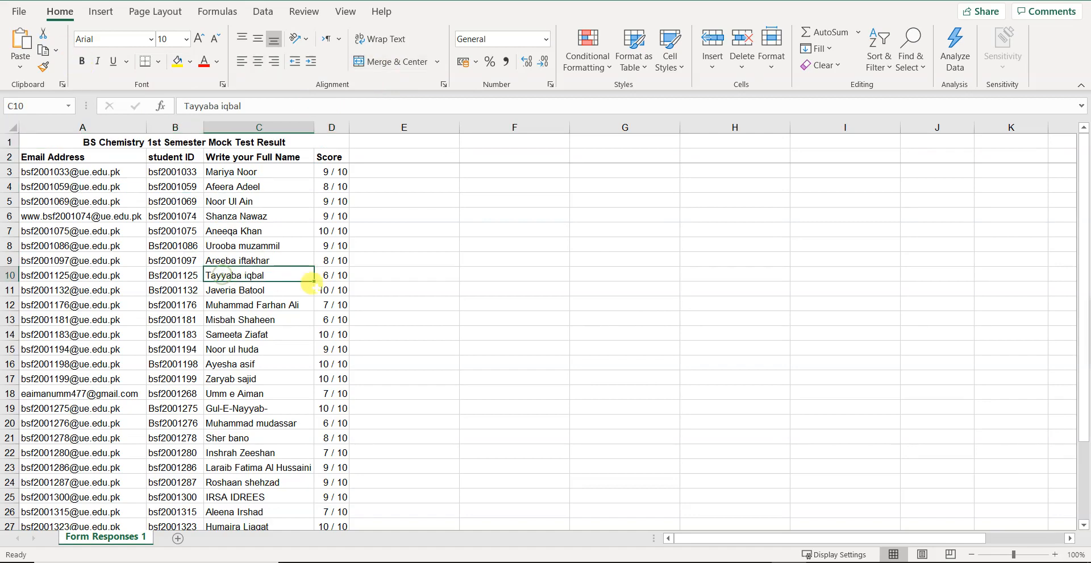
pyautogui.scroll(-10, 310, 289)
pyautogui.scroll(3, 310, 291)
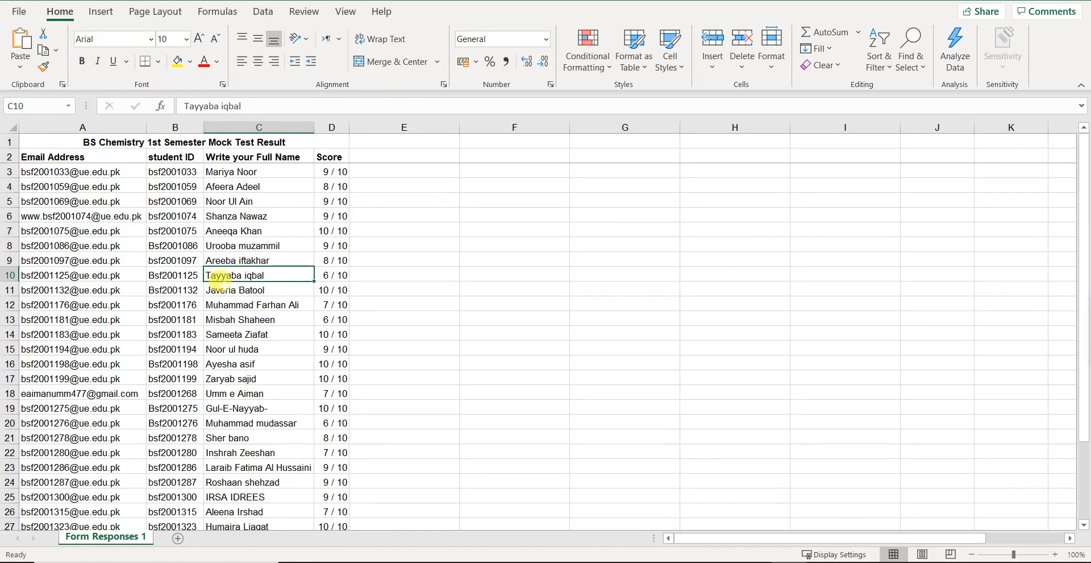
pyautogui.click(479, 314)
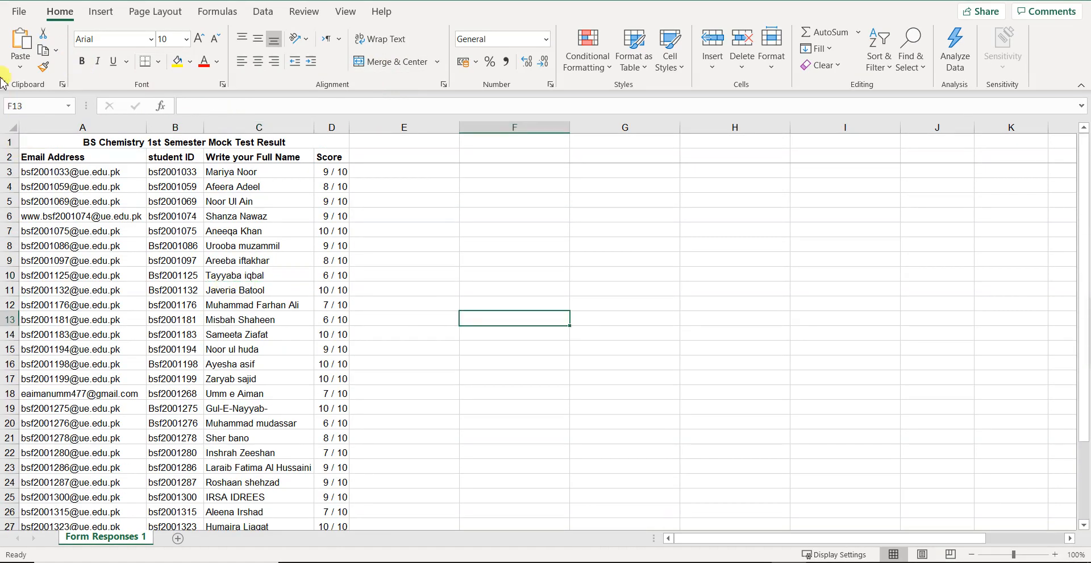
# Step: Export the result sheet as a PDF named "BS Chemistry 2020-24 Morning - Mock Test Result" in Downloads, optimized for standard publishing
pyautogui.click(19, 11)
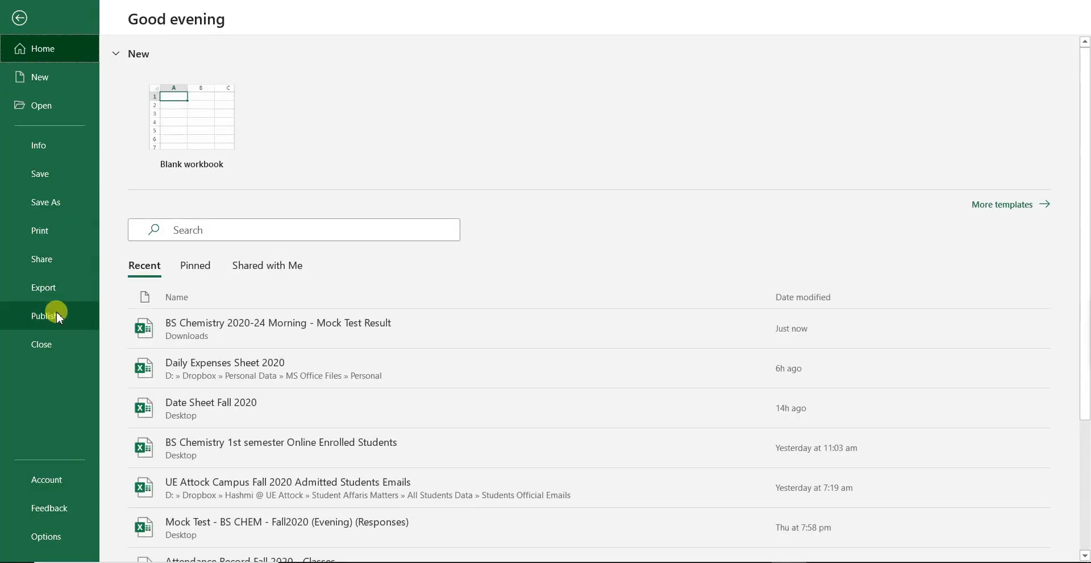
pyautogui.click(49, 245)
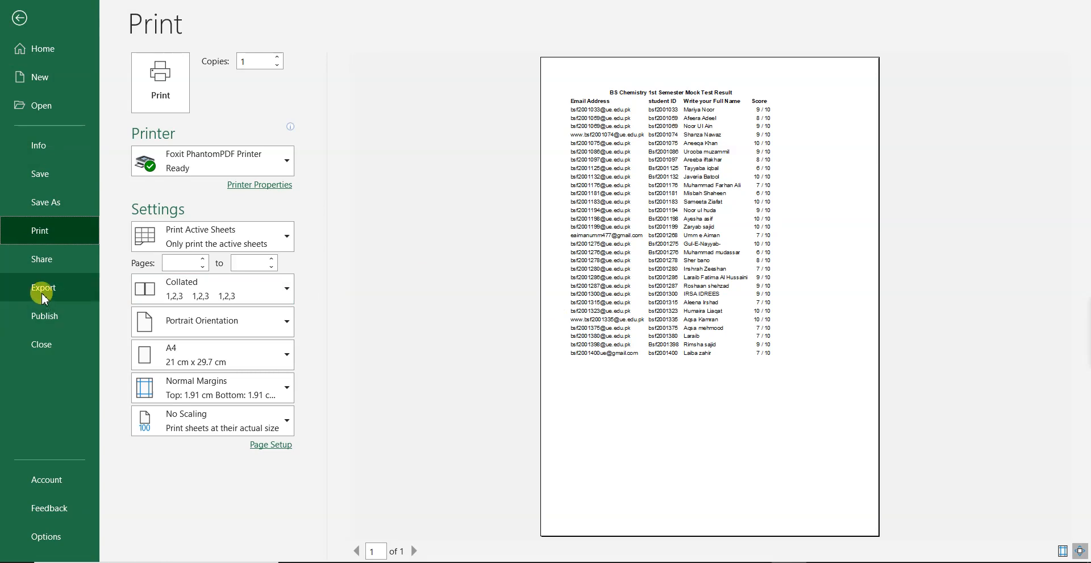
pyautogui.click(13, 289)
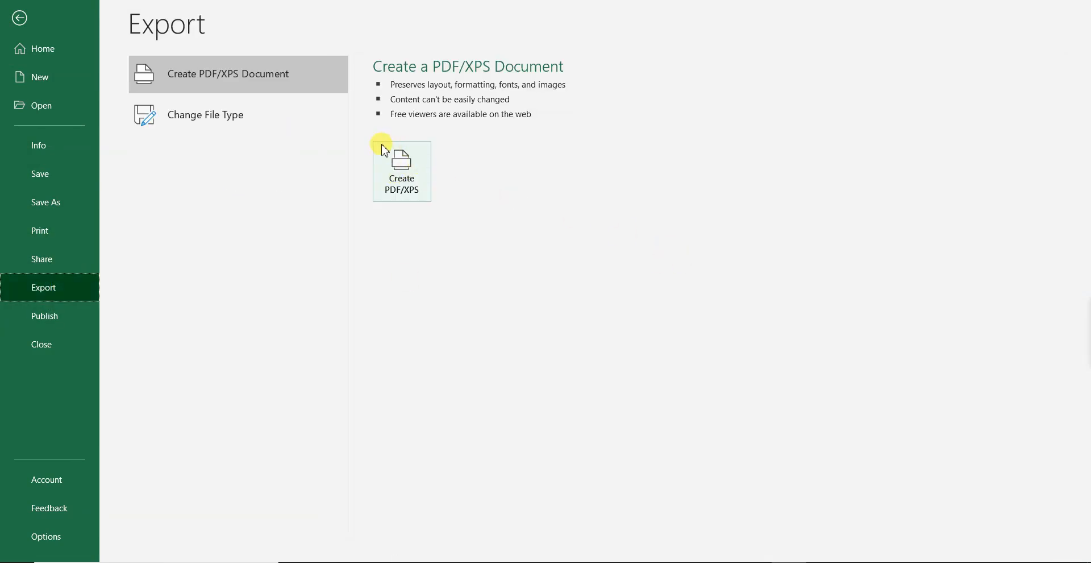
pyautogui.click(390, 177)
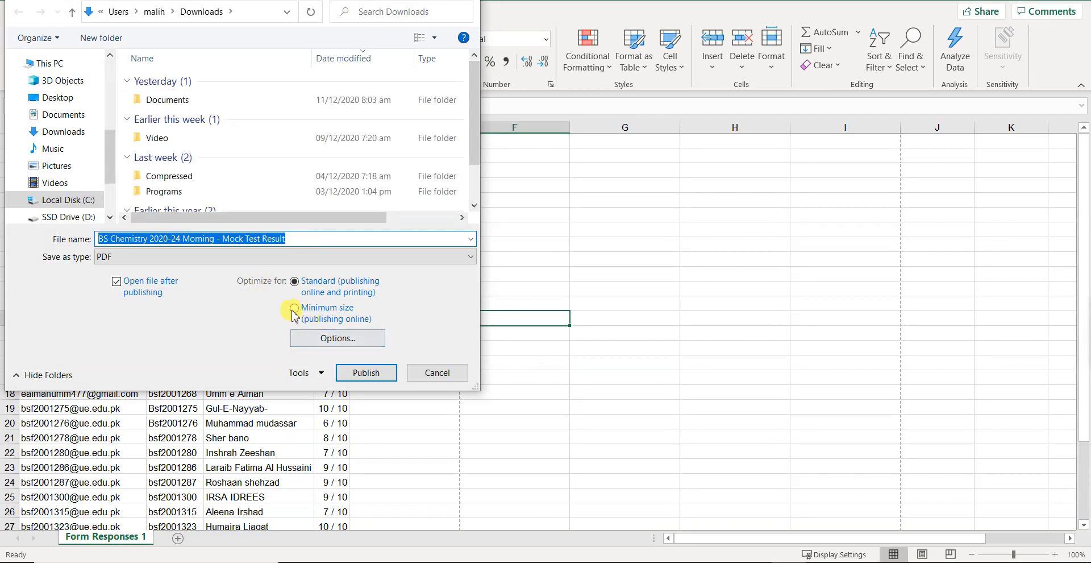
pyautogui.click(382, 372)
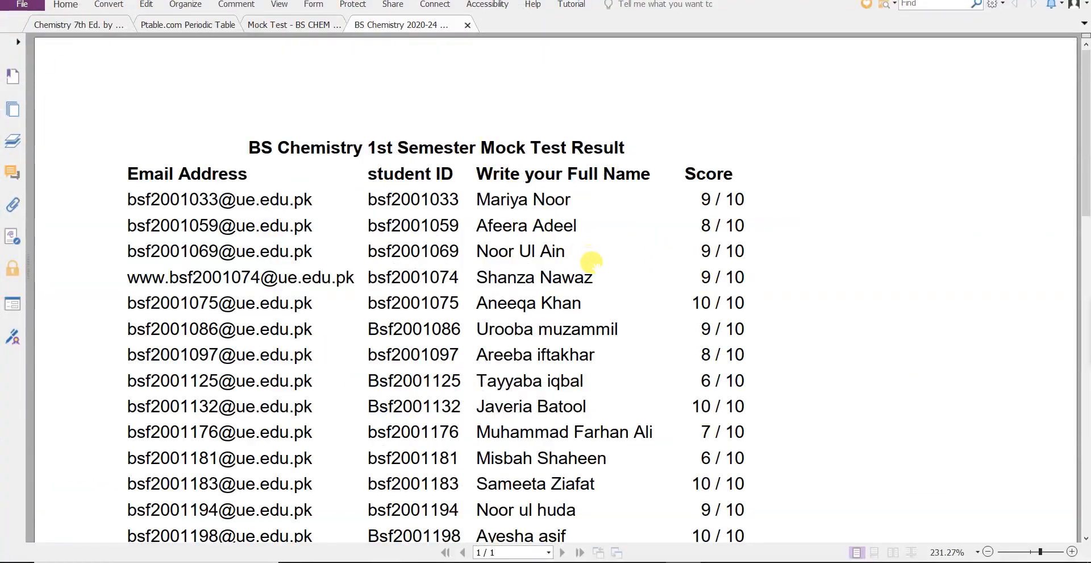
# Step: Look through the published PDF of the mock test result from top to bottom and close it
pyautogui.scroll(-10, 519, 258)
pyautogui.scroll(10, 589, 278)
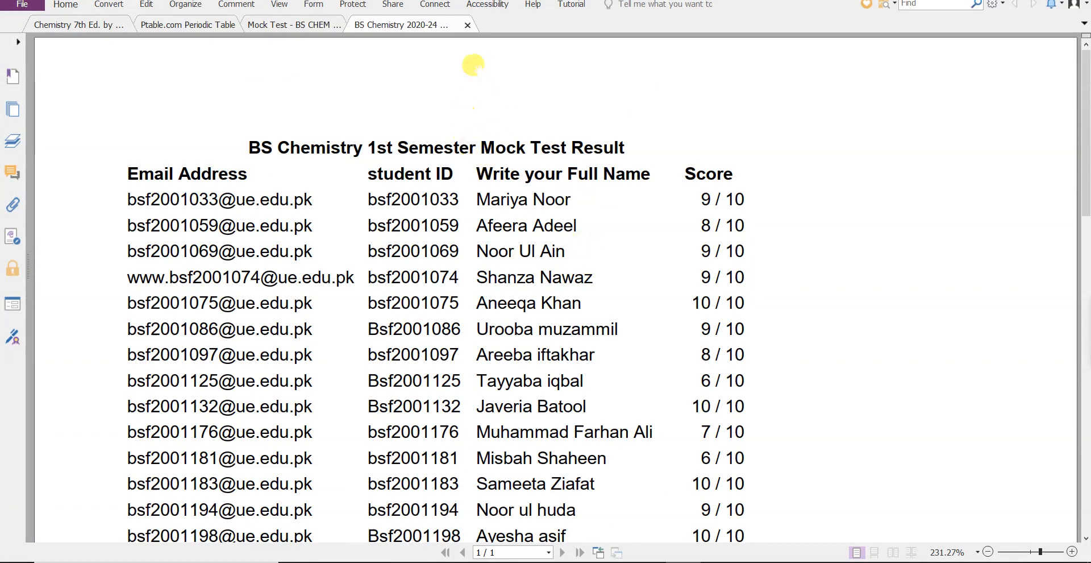
pyautogui.click(467, 25)
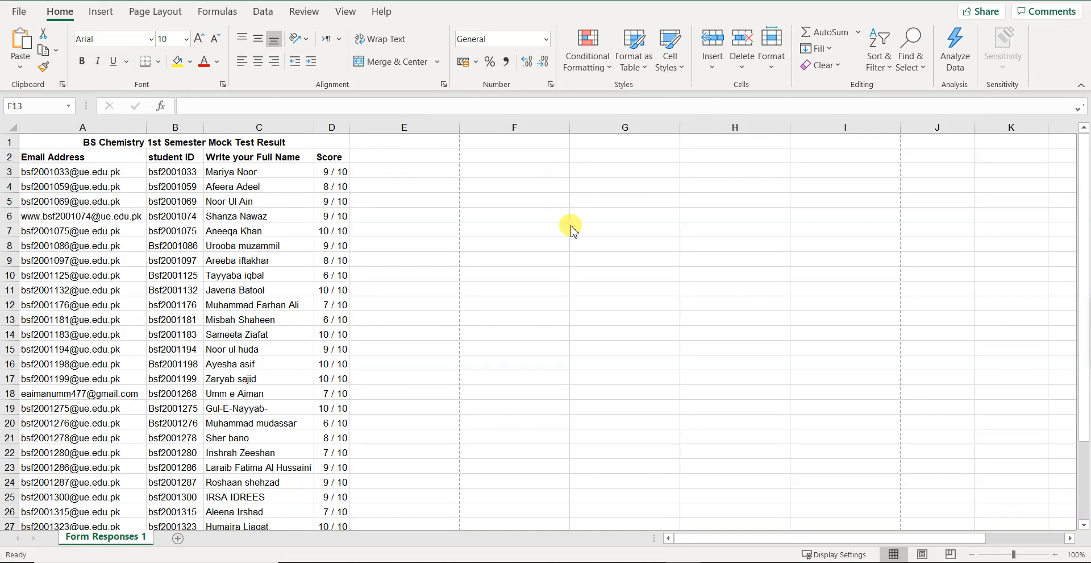
# Step: Close the Excel workbook and the Downloads folder window to return to the form's responses spreadsheet
pyautogui.hotkey('alt', 'F4')
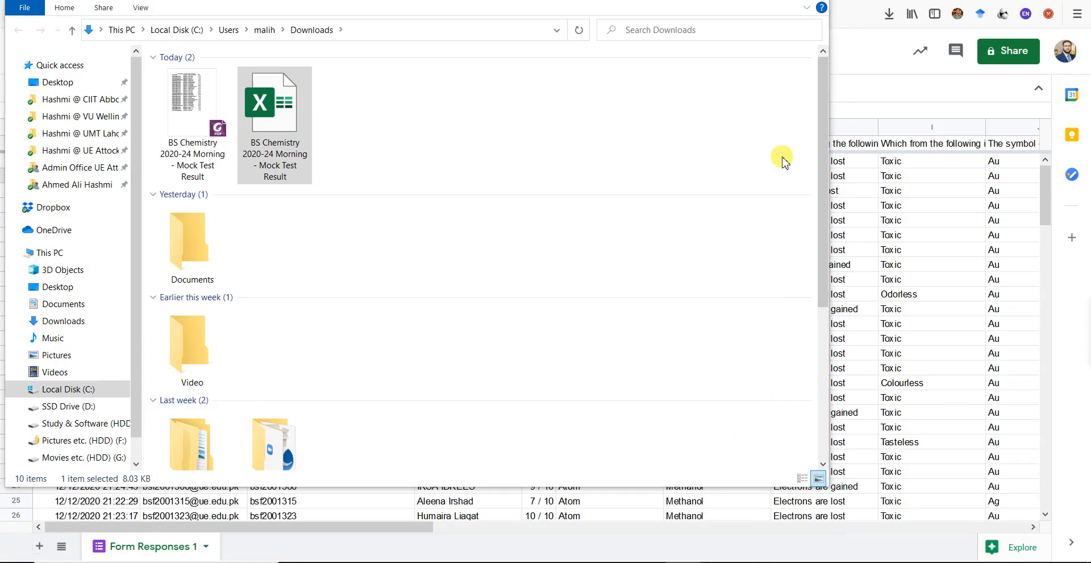
pyautogui.hotkey('alt', 'F4')
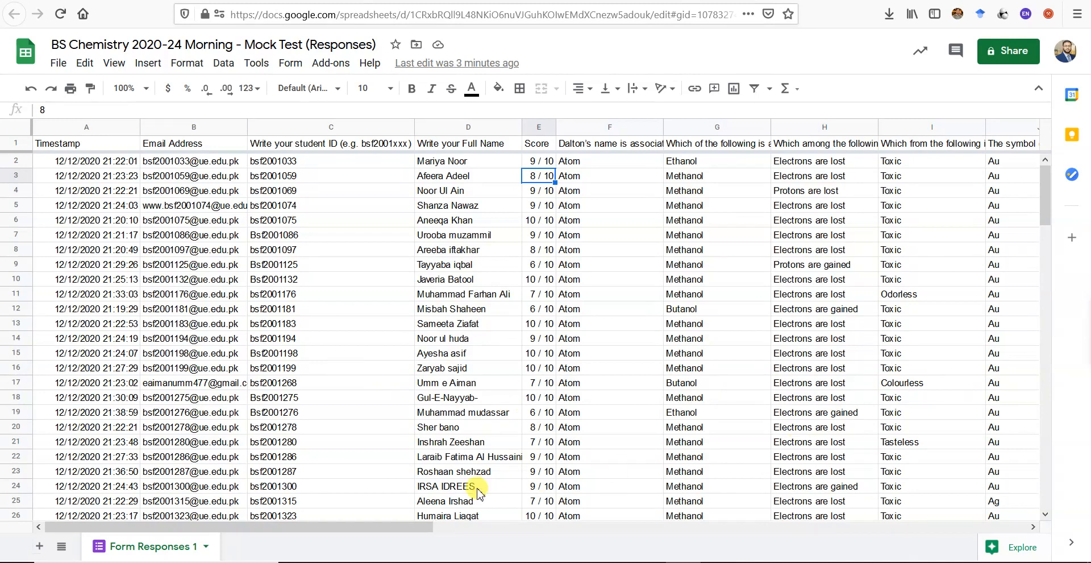
pyautogui.click(703, 312)
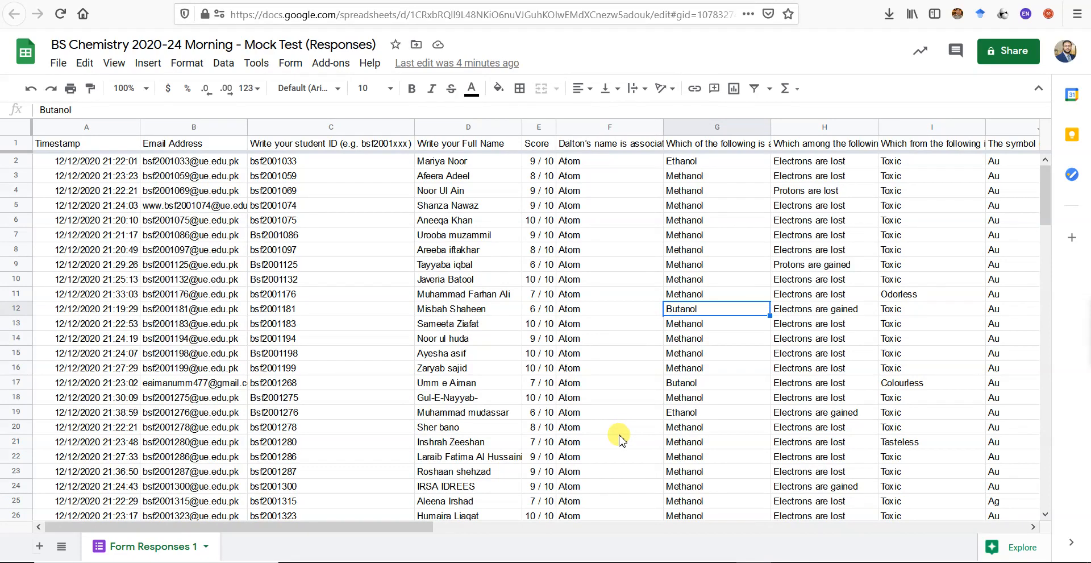
# Step: Switch to the mock test in Google Forms and show its questions down to the last one
pyautogui.hotkey('alt', 'Left')
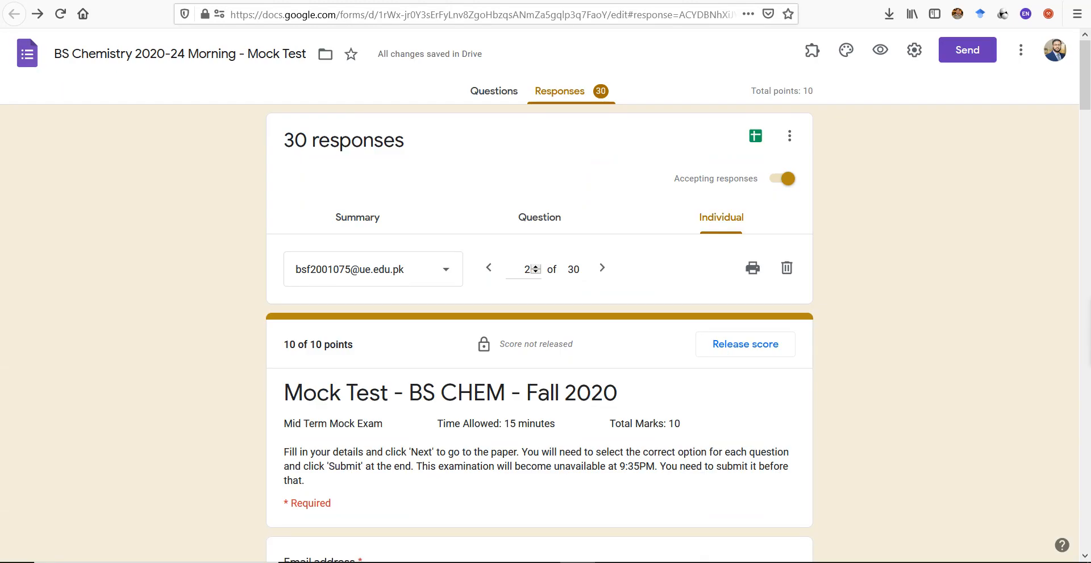
pyautogui.click(495, 91)
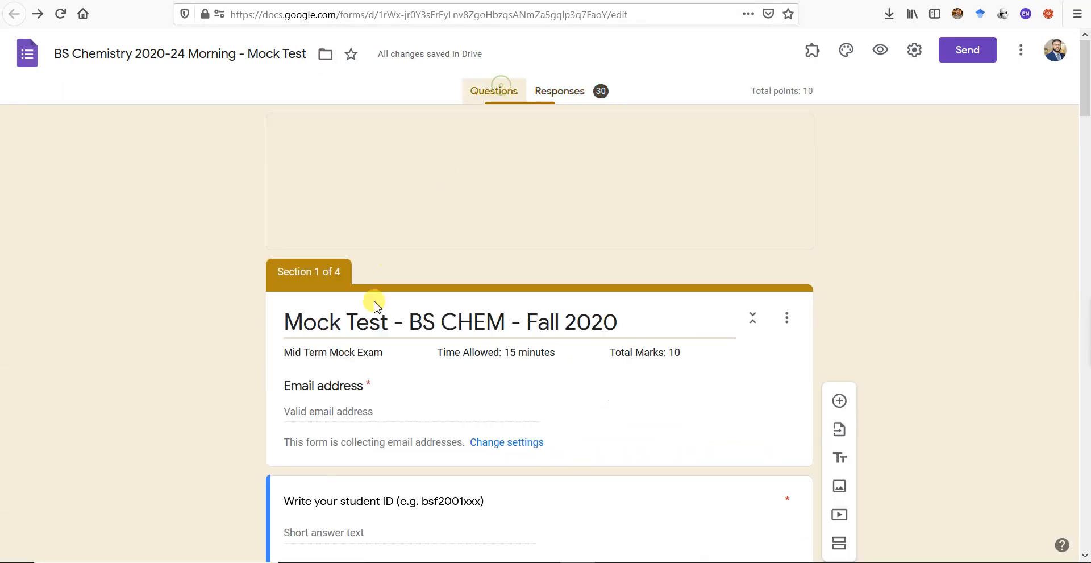
pyautogui.scroll(-15, 454, 340)
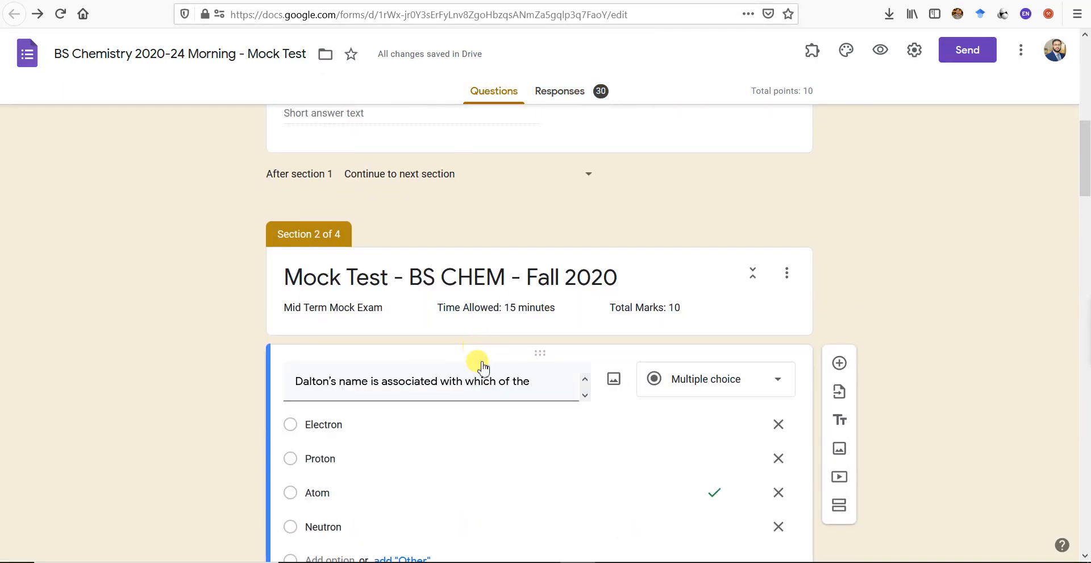
pyautogui.scroll(-15, 562, 398)
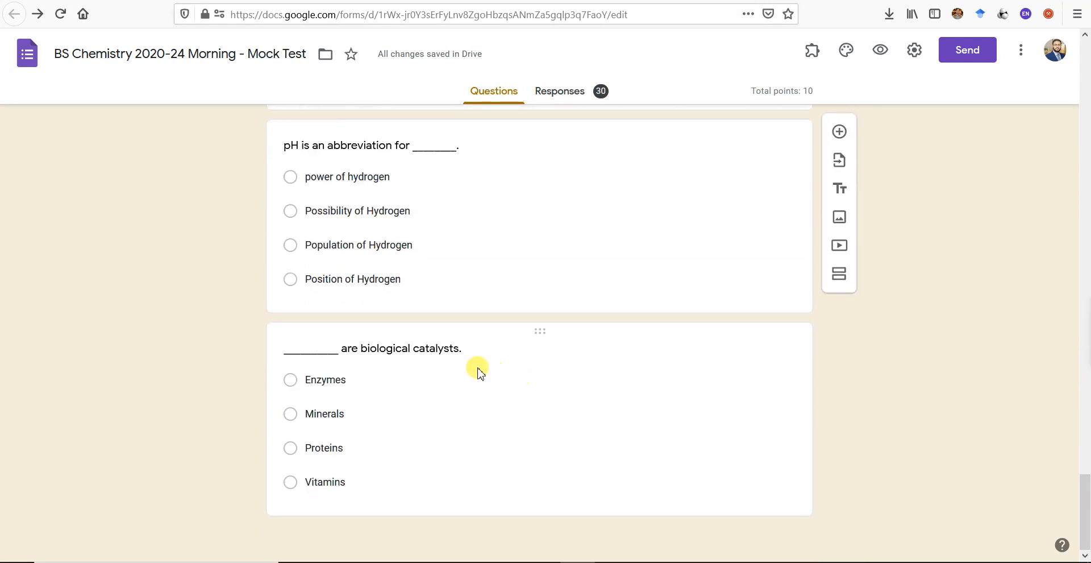
# Step: Append the formula "H2SO4" to the text of the biological catalysts question
pyautogui.click(470, 352)
pyautogui.click(506, 257)
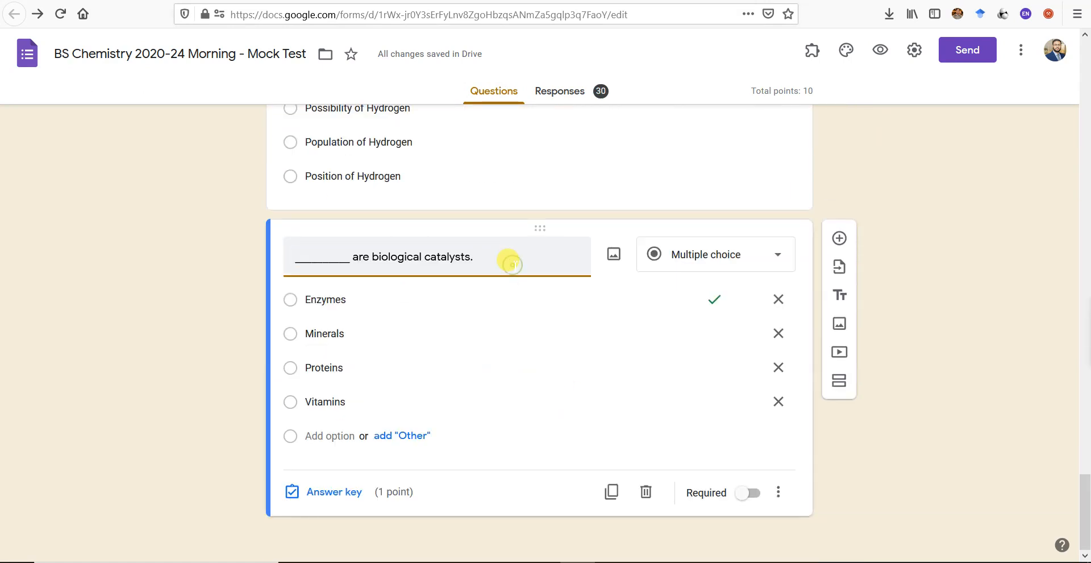
pyautogui.write('H2')
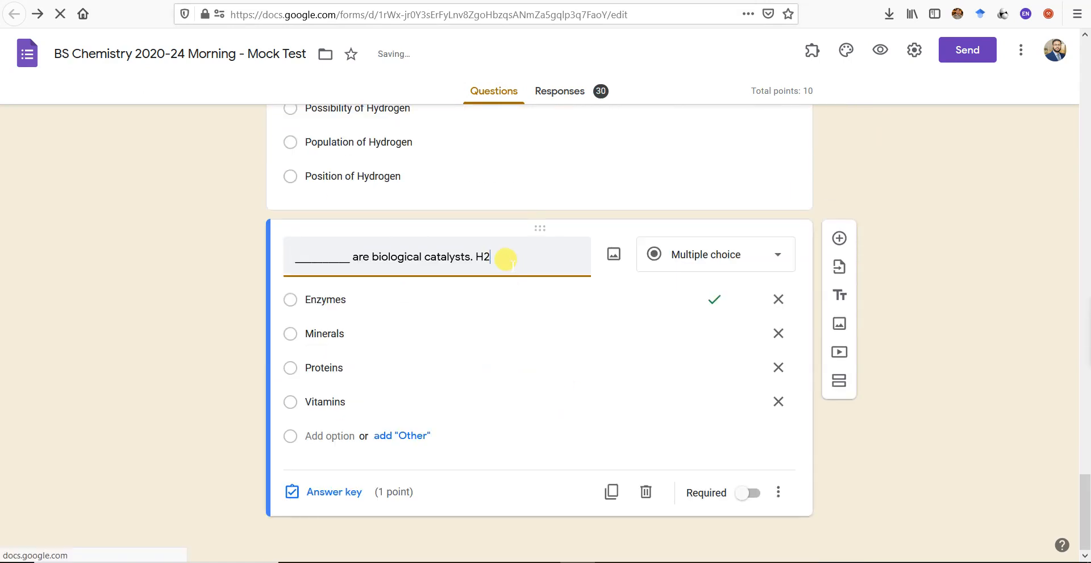
pyautogui.write('SO4')
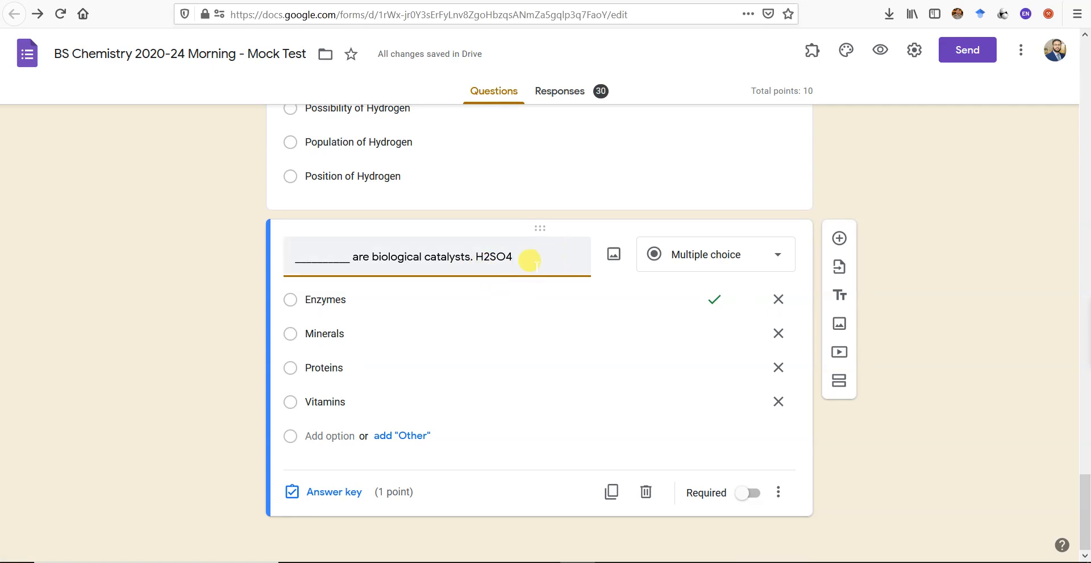
# Step: Switch to the LingoJam Subscript Generator, convert 2 into a subscript and copy the result
pyautogui.click(556, 494)
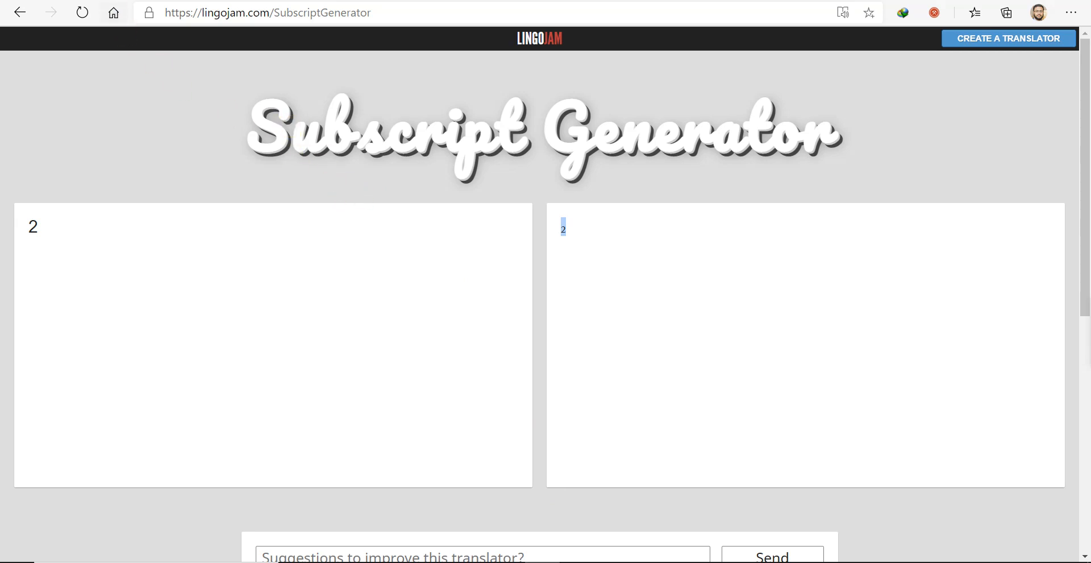
pyautogui.hotkey('alt', 'Tab')
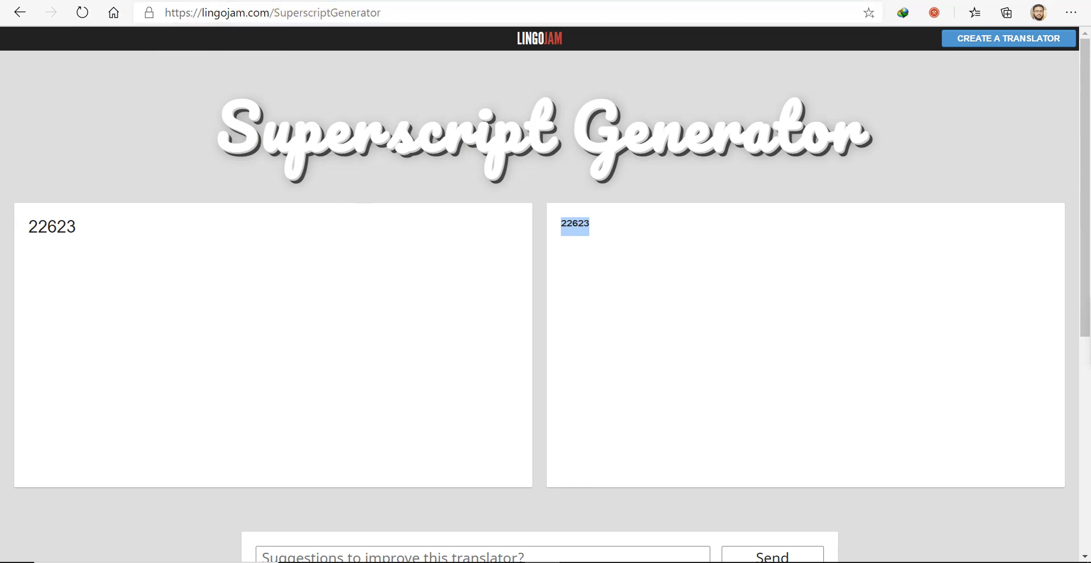
pyautogui.hotkey('alt', 'Tab')
pyautogui.click(237, 307)
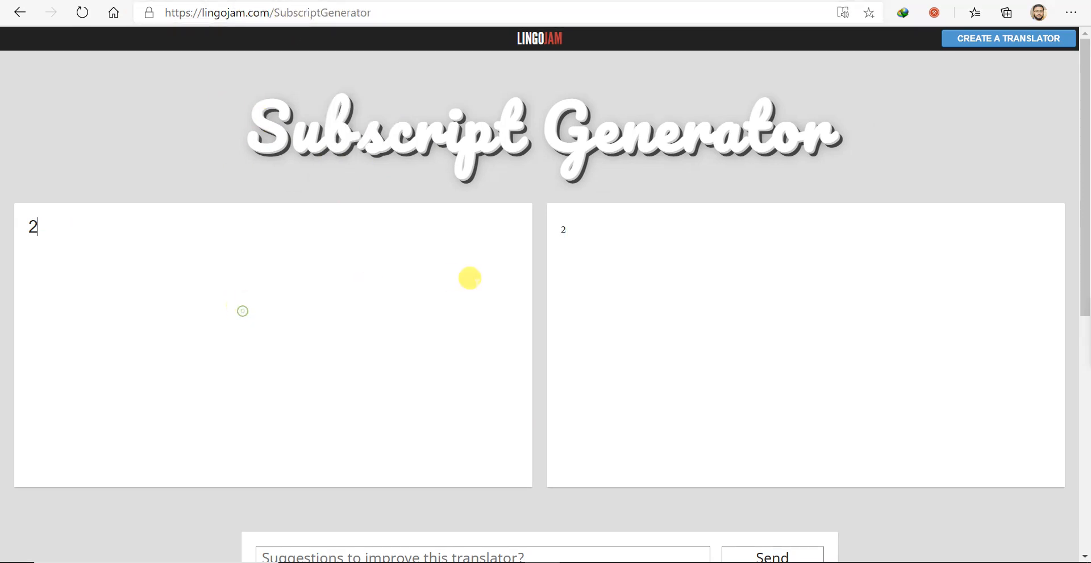
pyautogui.press('BackSpace')
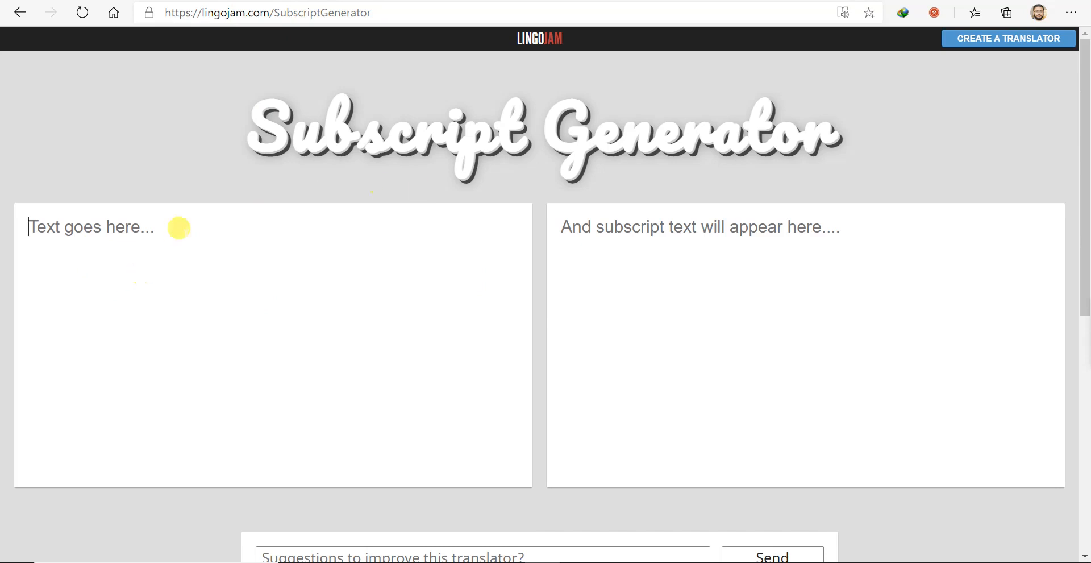
pyautogui.write('2')
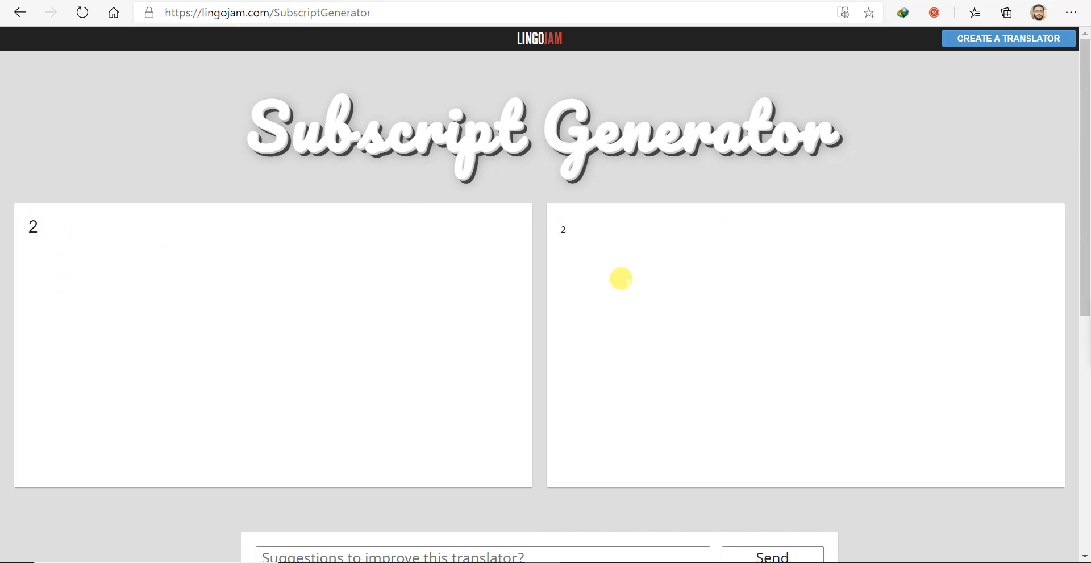
pyautogui.moveTo(547, 230); pyautogui.dragTo(566, 227)
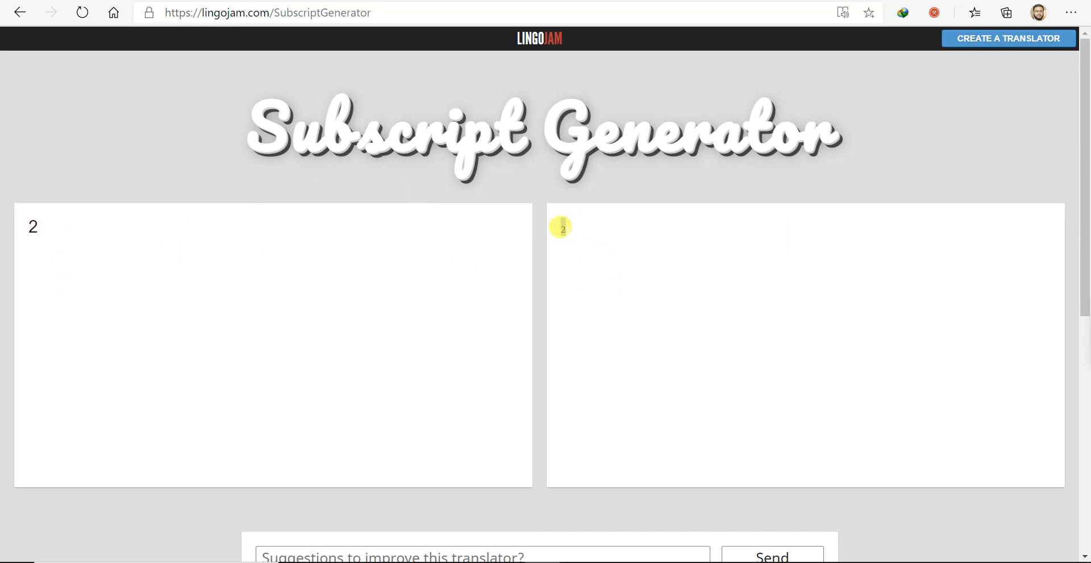
pyautogui.rightClick(560, 228)
pyautogui.click(578, 190)
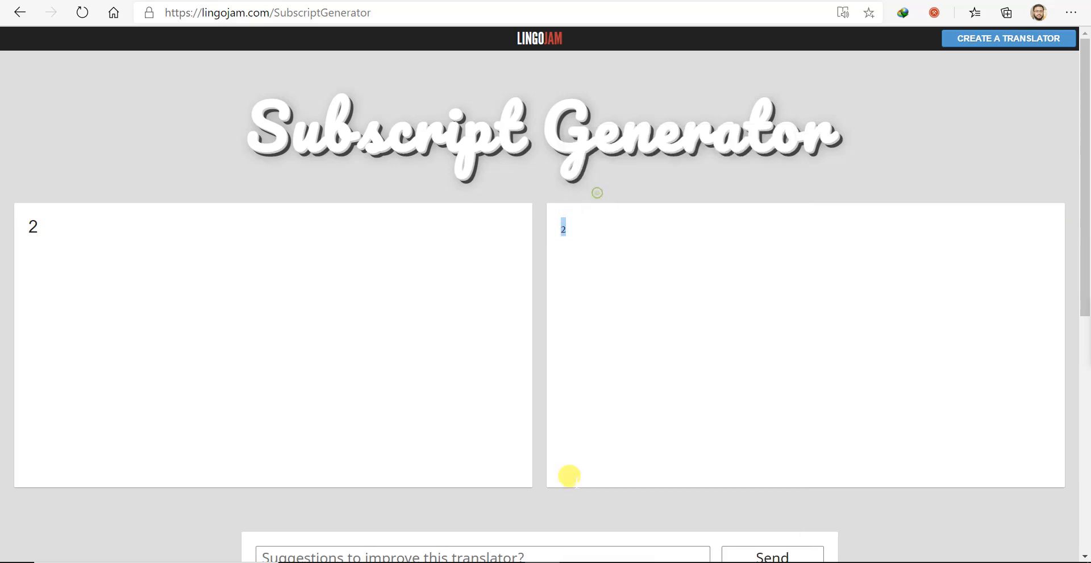
# Step: Return to the form and replace the 2 in H2SO4 with the copied subscript ₂
pyautogui.hotkey('alt', 'Tab')
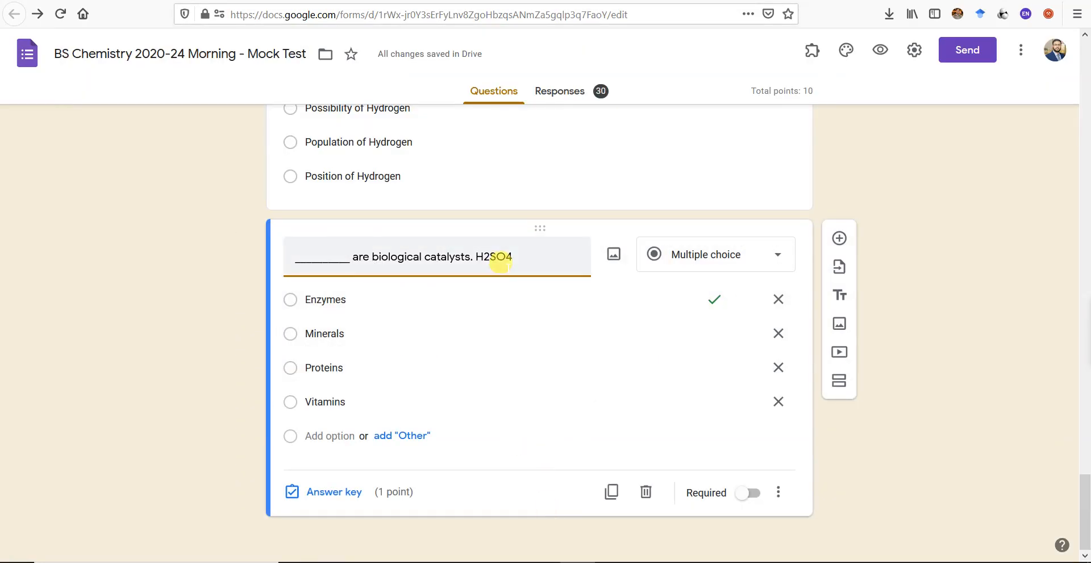
pyautogui.click(488, 250)
pyautogui.hotkey('shift', 'Left')
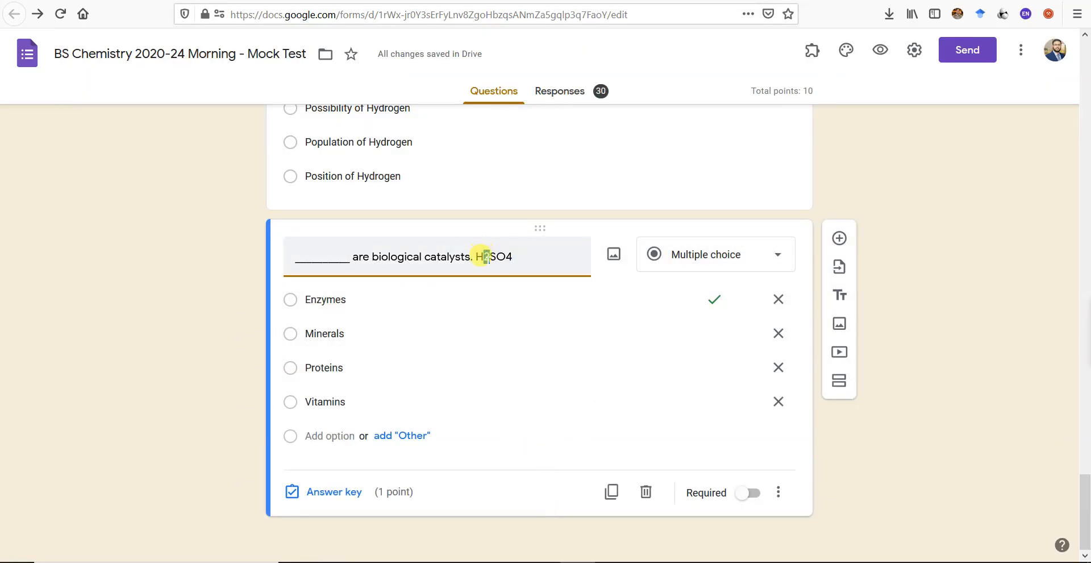
pyautogui.rightClick(489, 256)
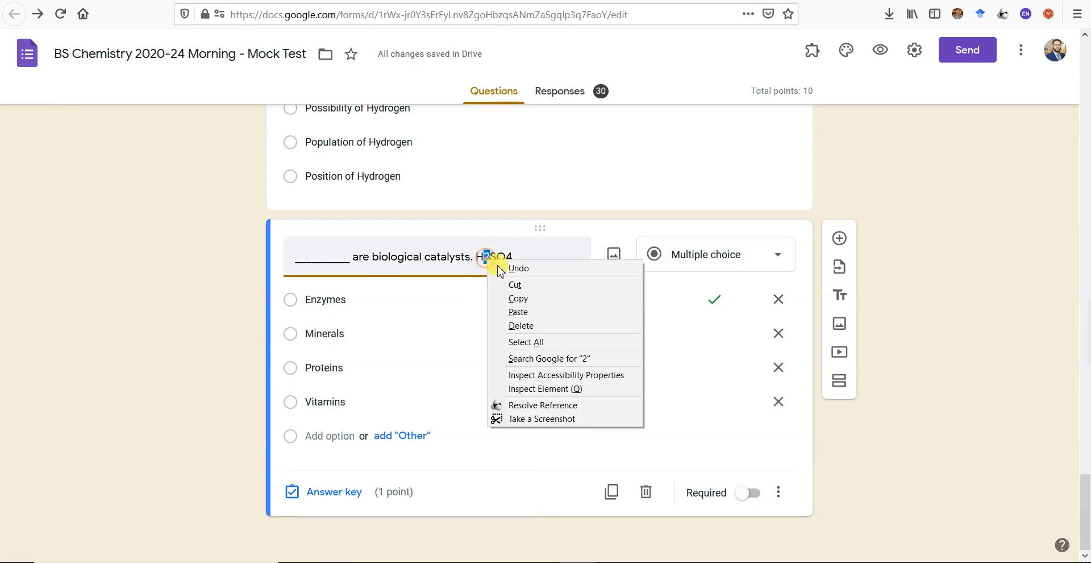
pyautogui.click(516, 307)
pyautogui.click(511, 256)
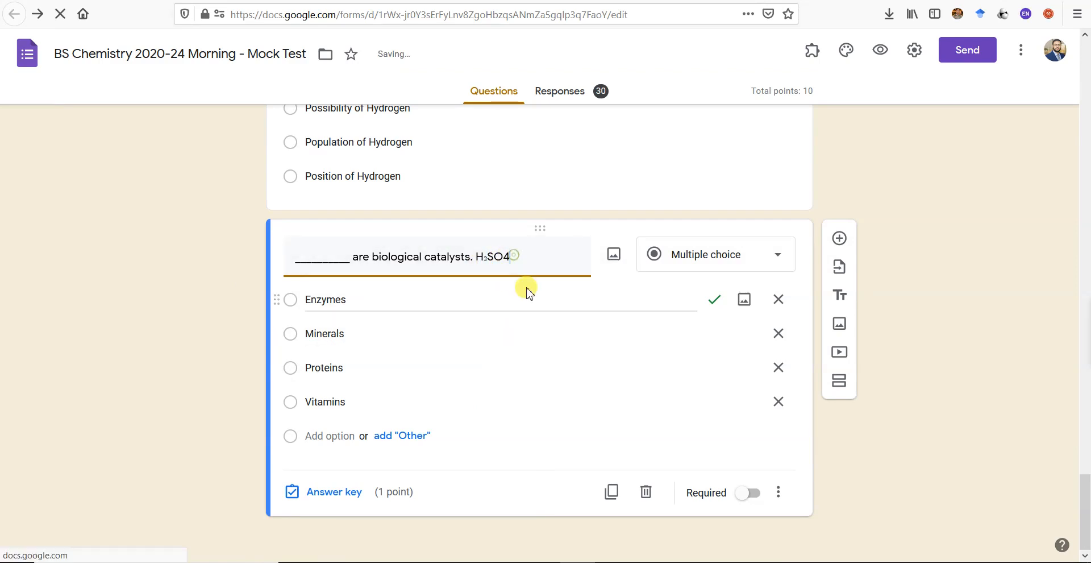
# Step: Switch back to the LingoJam Subscript Generator, convert 4 into a subscript and copy the result
pyautogui.hotkey('alt', 'Tab')
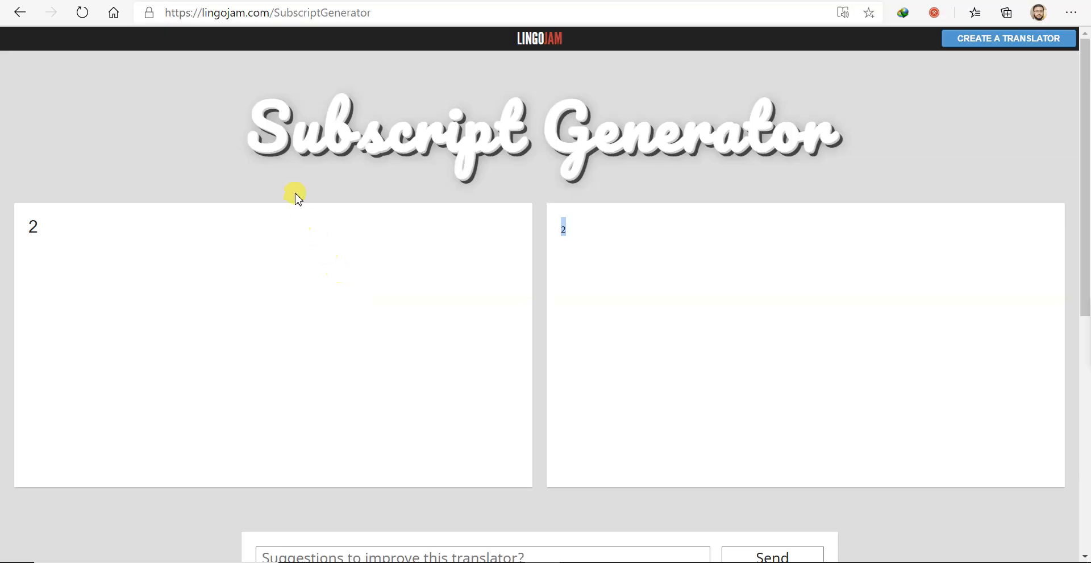
pyautogui.moveTo(85, 235); pyautogui.dragTo(2, 230)
pyautogui.write('4')
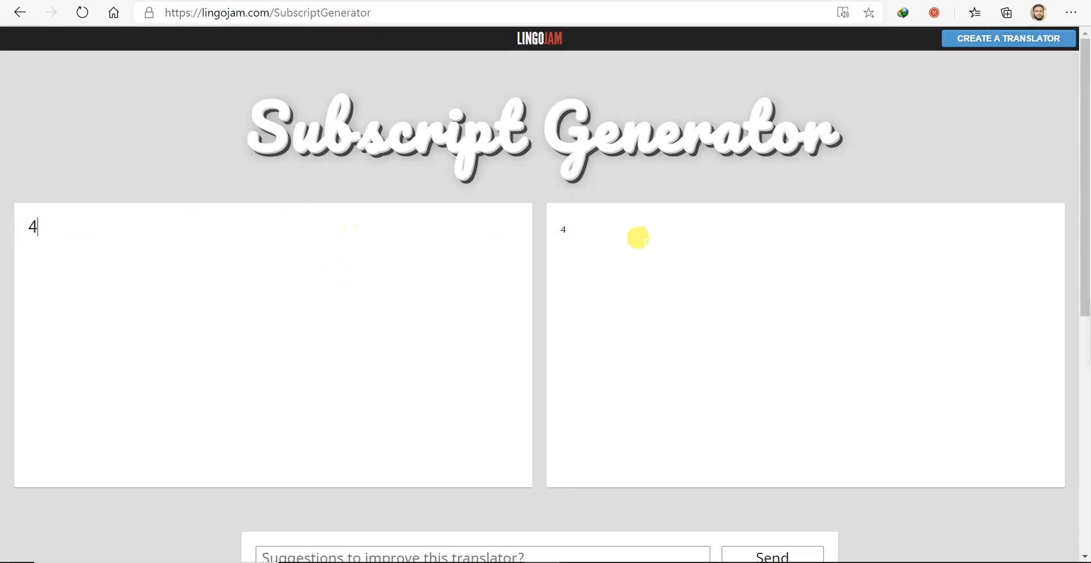
pyautogui.moveTo(560, 227); pyautogui.dragTo(566, 230)
pyautogui.rightClick(563, 230)
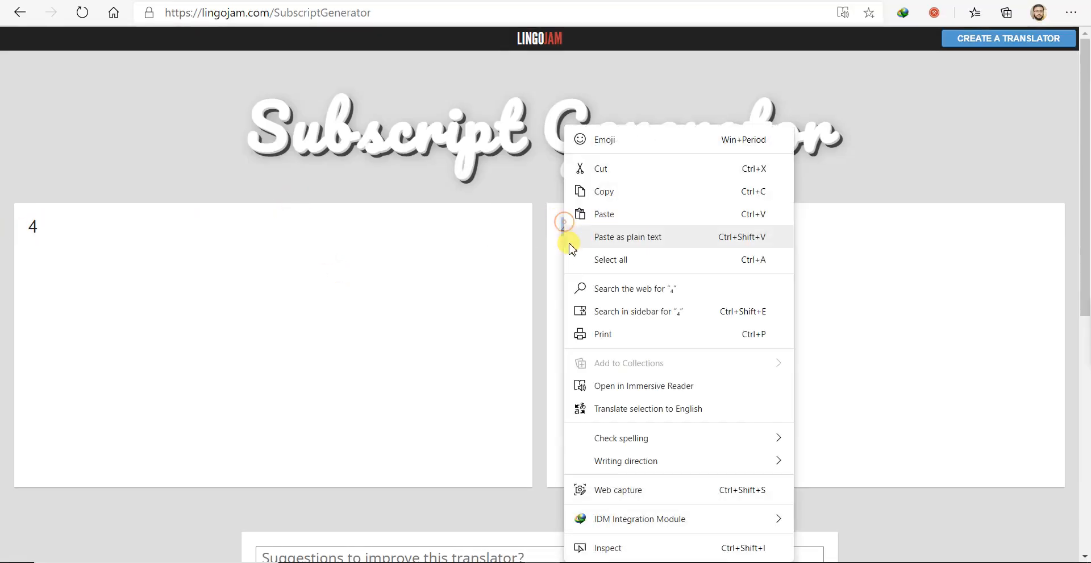
pyautogui.click(587, 188)
# Step: Return to the form and replace the 4 at the end of the formula with the copied subscript ₄
pyautogui.hotkey('alt', 'Tab')
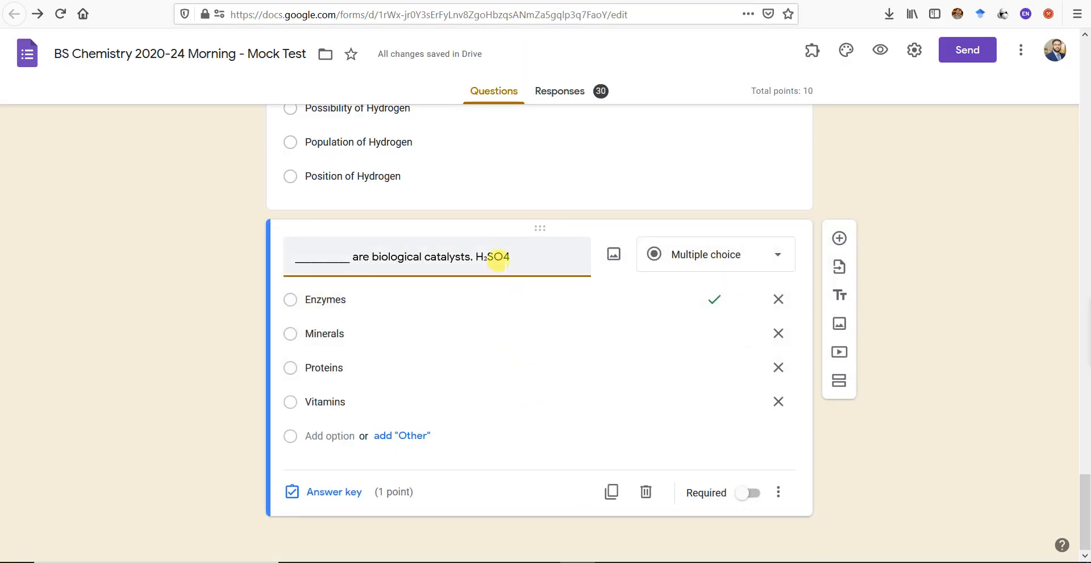
pyautogui.moveTo(503, 257); pyautogui.dragTo(514, 257)
pyautogui.press('BackSpace')
pyautogui.rightClick(524, 255)
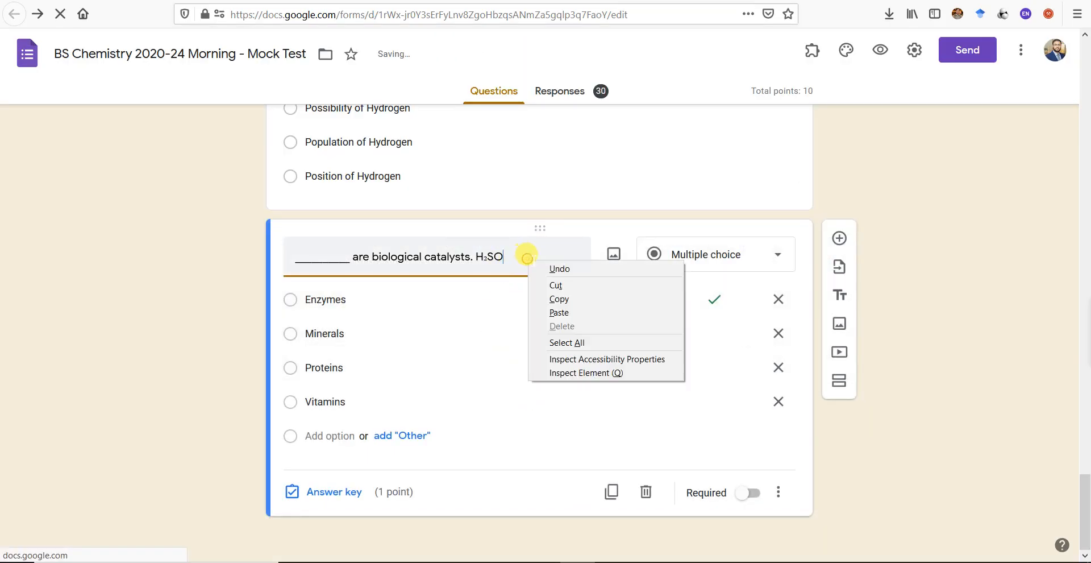
pyautogui.click(554, 310)
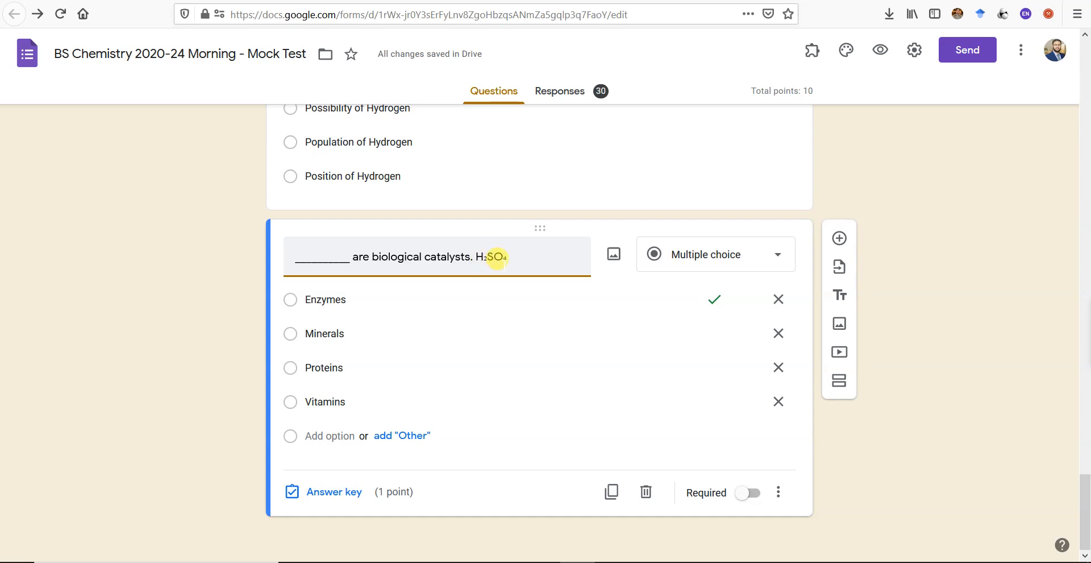
# Step: Delete the H₂SO₄ formula from the biological catalysts question and leave the question text field
pyautogui.moveTo(483, 257); pyautogui.dragTo(488, 257)
pyautogui.moveTo(515, 256); pyautogui.dragTo(478, 258)
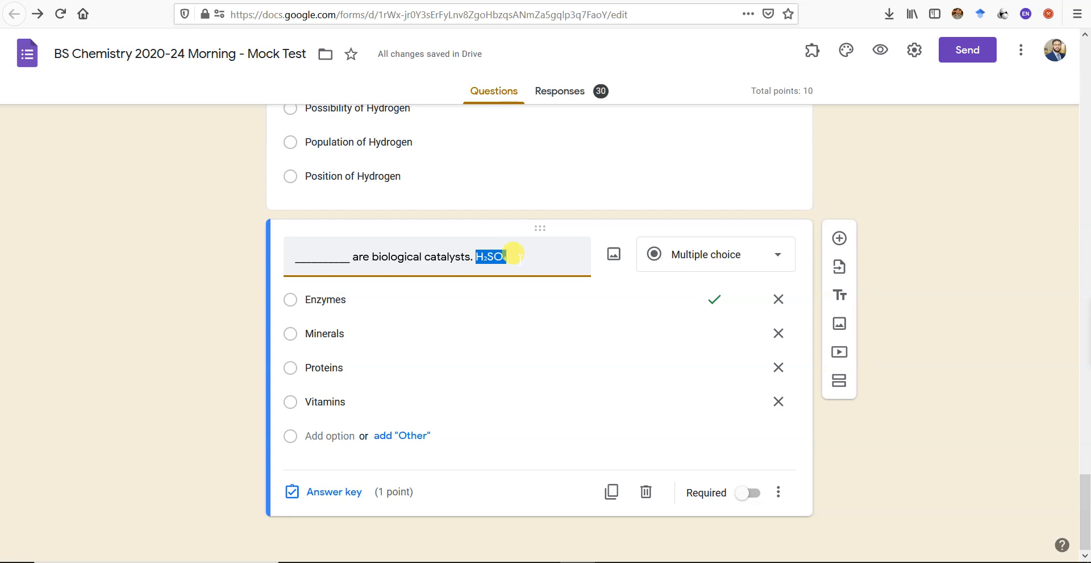
pyautogui.press('BackSpace')
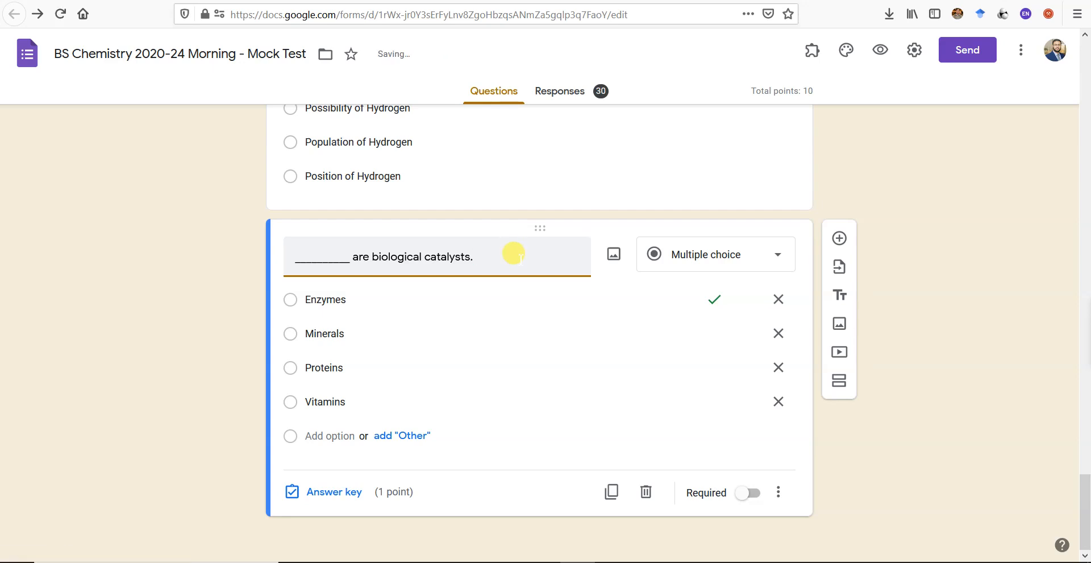
pyautogui.click(963, 421)
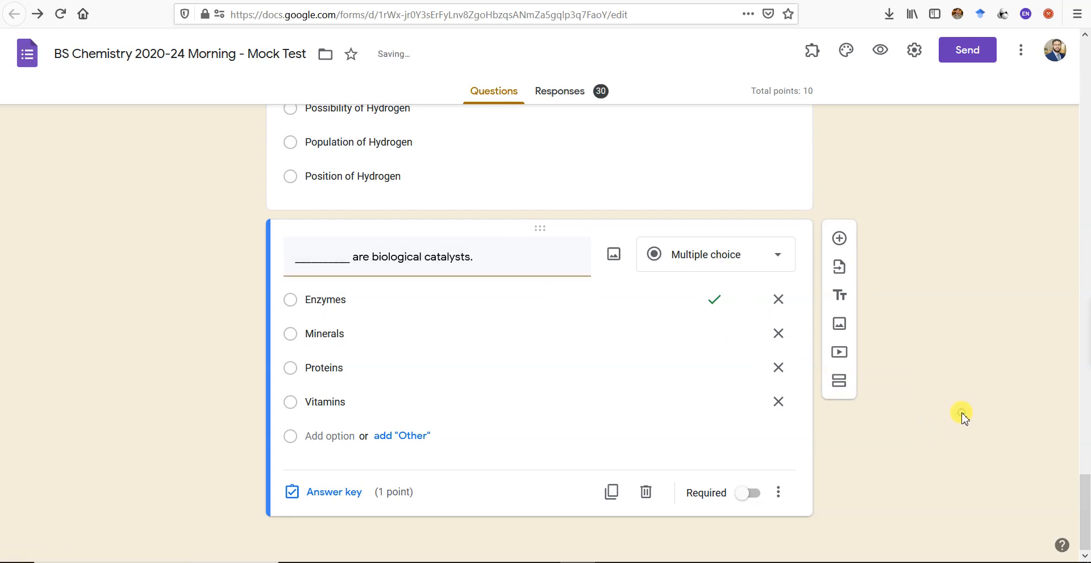